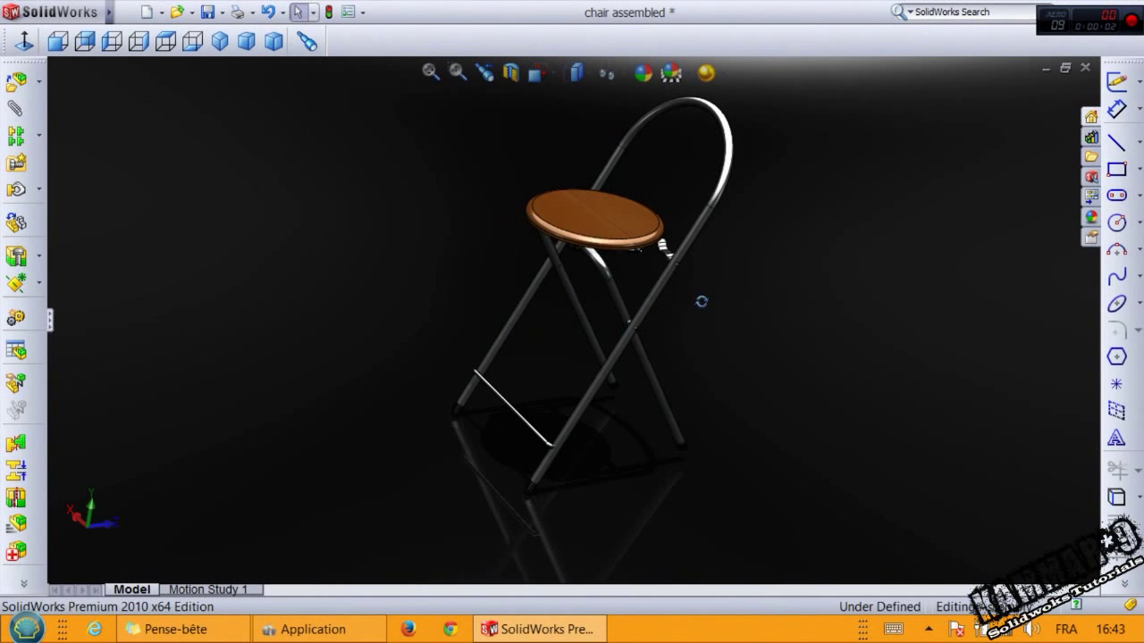
# Examine the assembled folding chair from several sides, including its seat, tube frame, crossbar and bracket
pyautogui.moveTo(701, 302); pyautogui.dragTo(720, 362, button='middle')
pyautogui.scroll(-4, 605, 265)
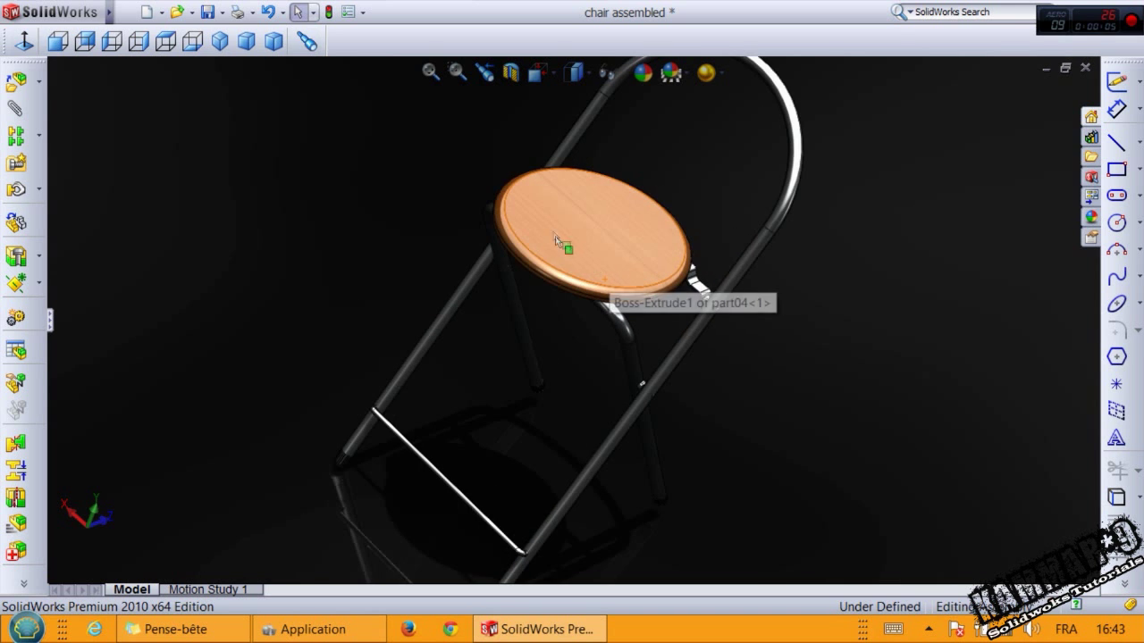
pyautogui.middleClick(546, 221)
pyautogui.moveTo(546, 221); pyautogui.dragTo(524, 384, button='middle')
pyautogui.moveTo(518, 335); pyautogui.dragTo(637, 376, button='middle')
pyautogui.scroll(-3, 601, 437)
pyautogui.scroll(3, 583, 427)
pyautogui.moveTo(583, 427); pyautogui.dragTo(658, 480, button='middle')
pyautogui.scroll(-3, 662, 463)
pyautogui.scroll(2, 579, 322)
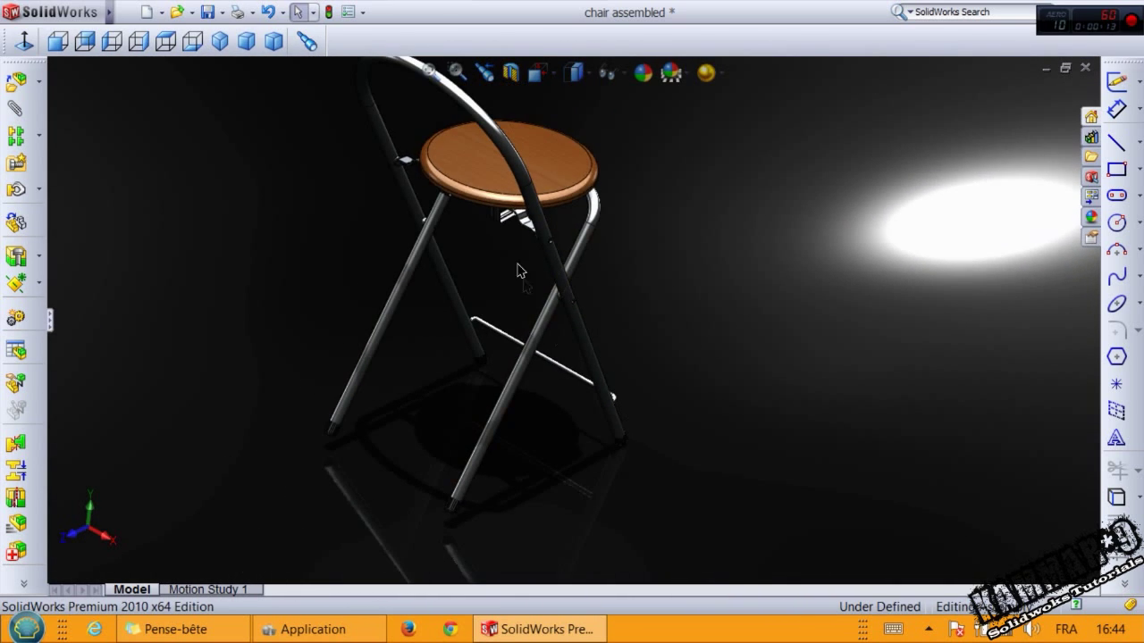
pyautogui.scroll(-4, 483, 198)
pyautogui.middleClick(488, 209)
pyautogui.moveTo(488, 209); pyautogui.dragTo(389, 223, button='middle')
pyautogui.scroll(4, 381, 257)
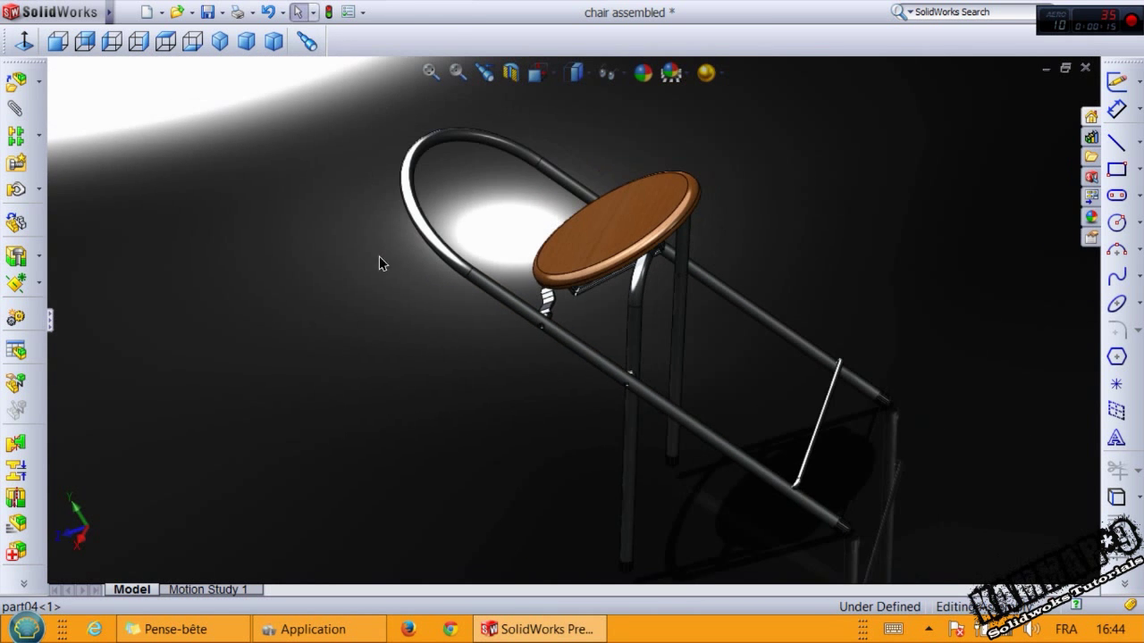
pyautogui.scroll(-4, 660, 545)
pyautogui.moveTo(656, 483); pyautogui.dragTo(684, 419, button='middle')
pyautogui.scroll(3, 688, 421)
pyautogui.moveTo(809, 362); pyautogui.dragTo(748, 245)
pyautogui.moveTo(746, 240); pyautogui.dragTo(497, 273, button='middle')
pyautogui.scroll(4, 567, 212)
pyautogui.scroll(-4, 599, 168)
pyautogui.scroll(-1, 746, 183)
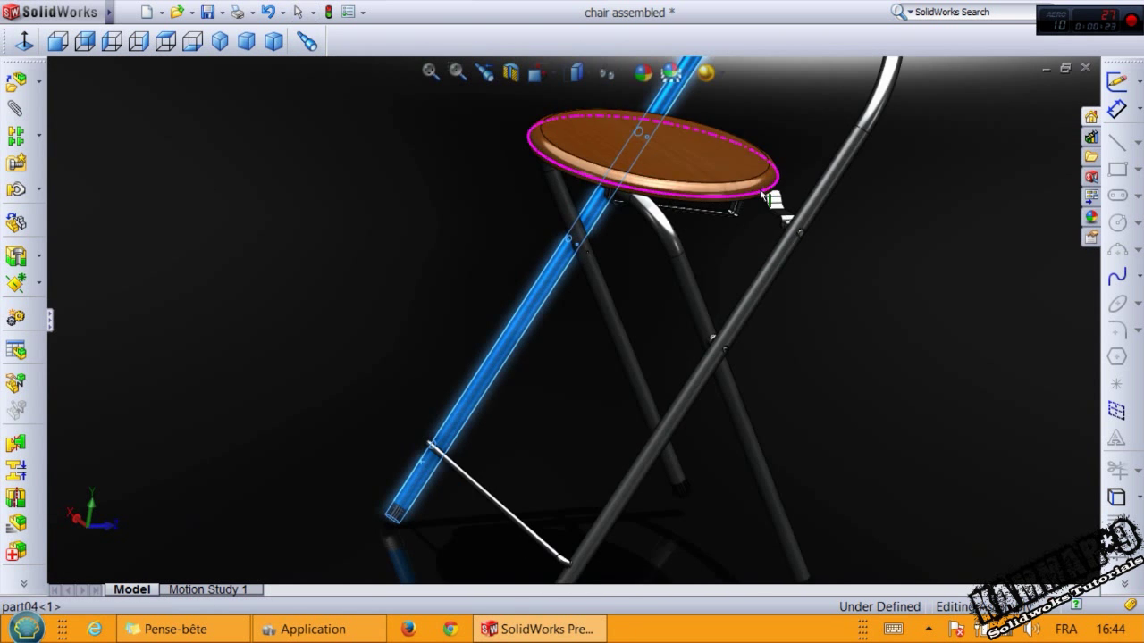
pyautogui.moveTo(746, 184); pyautogui.dragTo(744, 230, button='middle')
pyautogui.scroll(1, 747, 230)
pyautogui.scroll(-2, 742, 215)
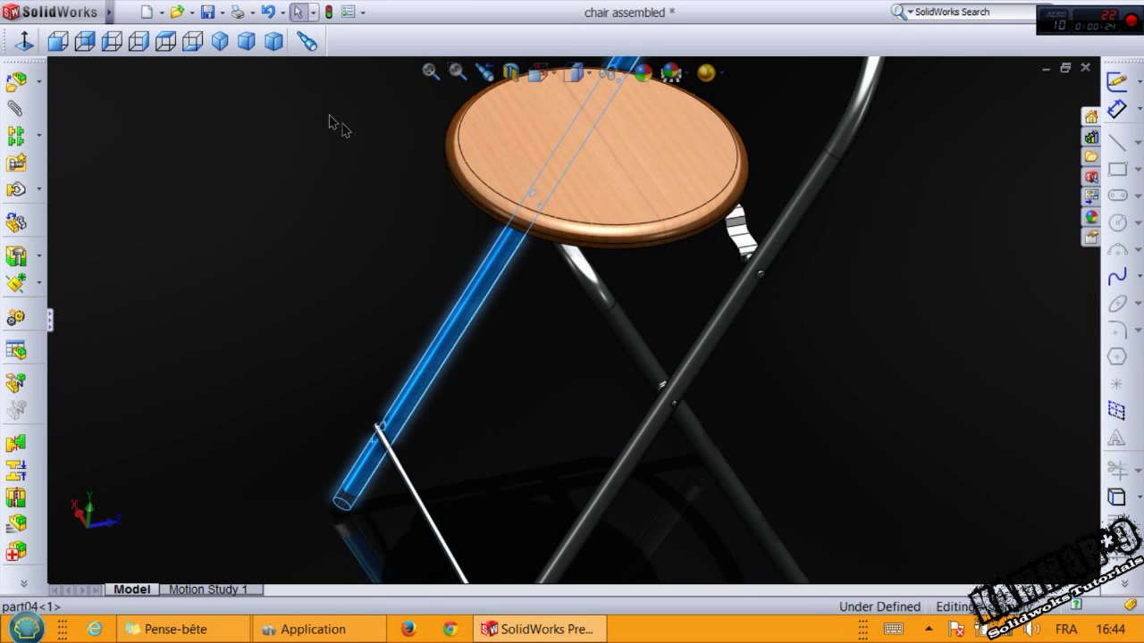
# Browse the chair project folder and preview the part01 and part02 files without opening them
pyautogui.click(176, 13)
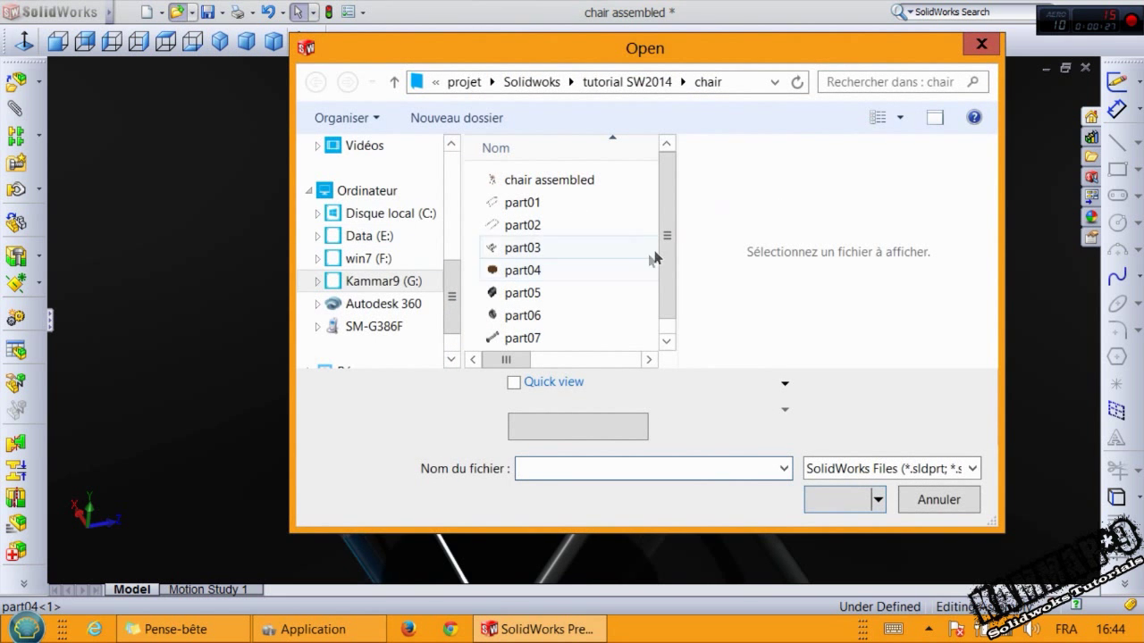
pyautogui.moveTo(667, 255); pyautogui.dragTo(667, 270)
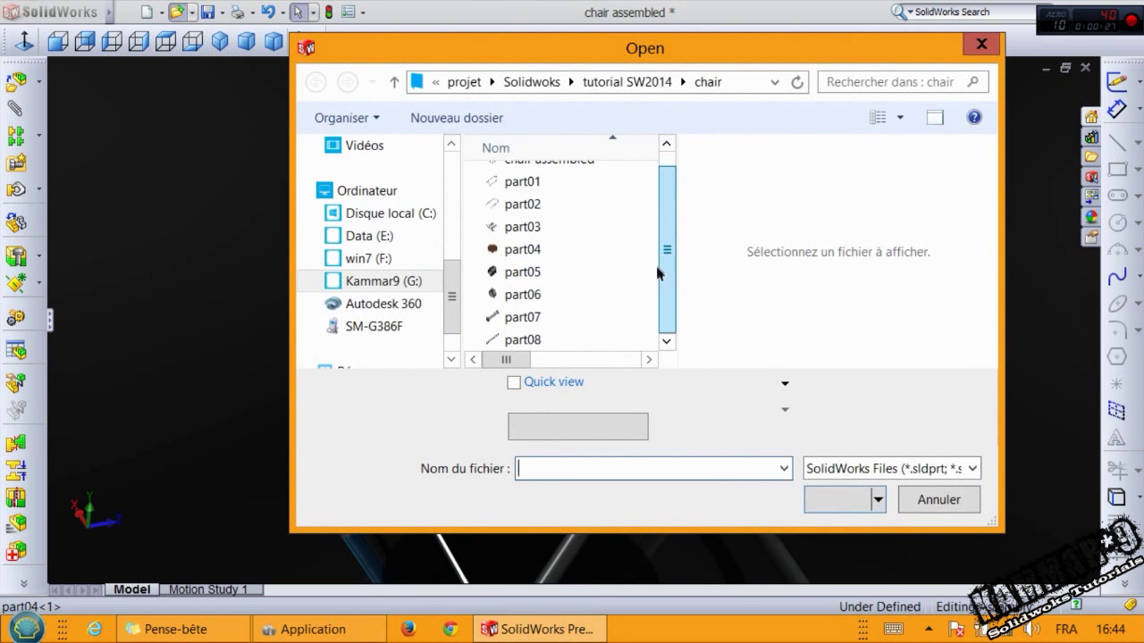
pyautogui.click(541, 185)
pyautogui.click(534, 208)
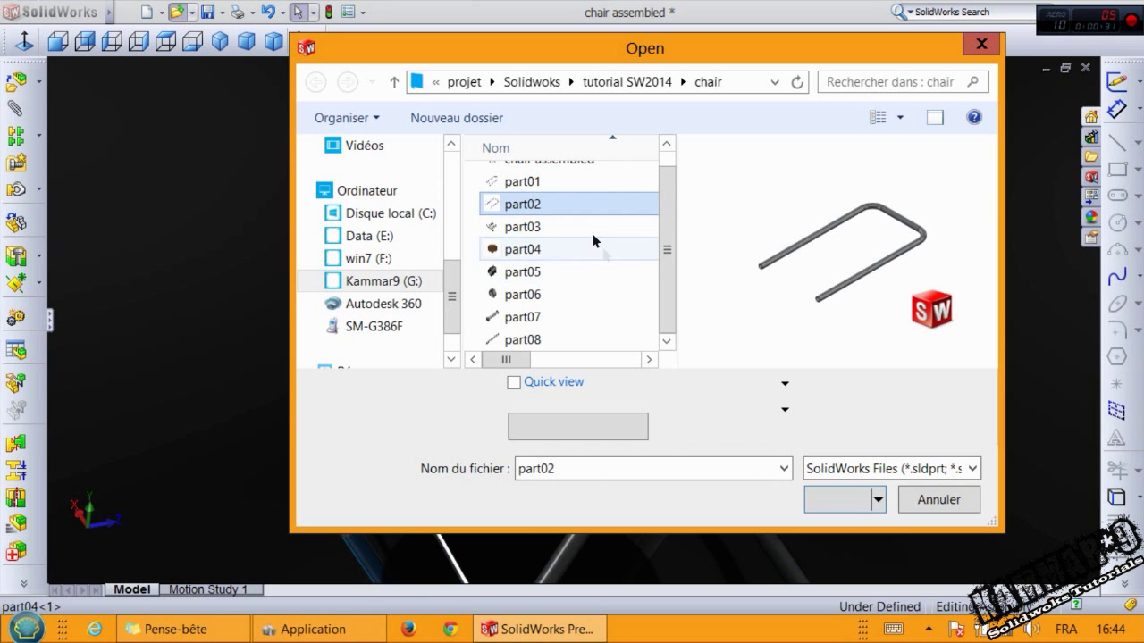
pyautogui.click(547, 181)
pyautogui.scroll(1, 661, 324)
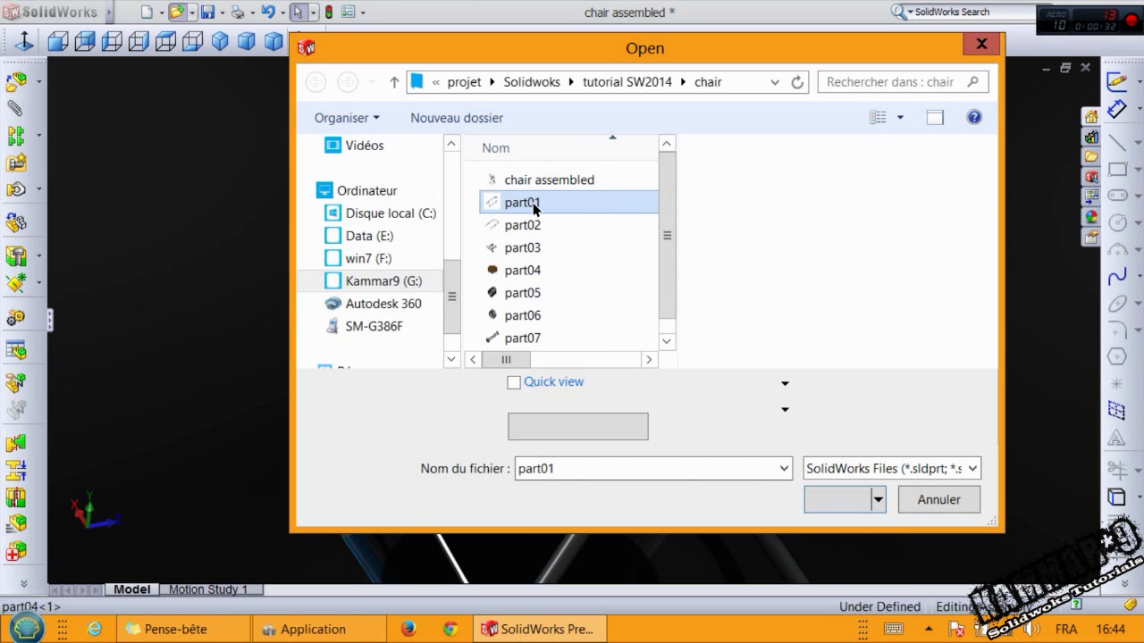
pyautogui.click(980, 46)
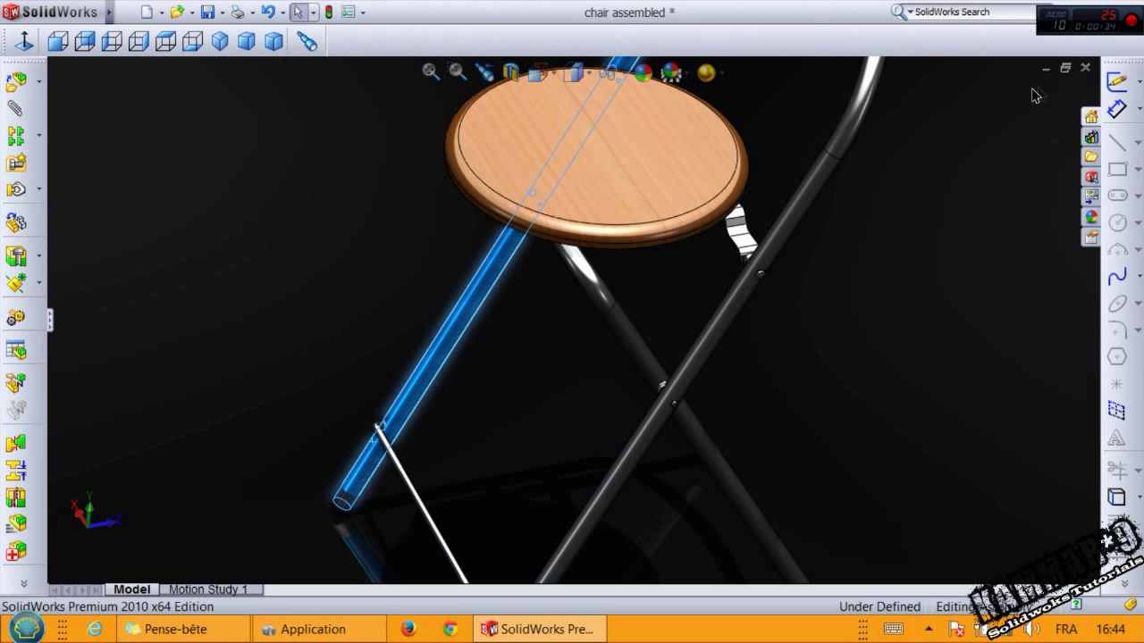
# Close the chair assembly and create a new part document
pyautogui.click(626, 322)
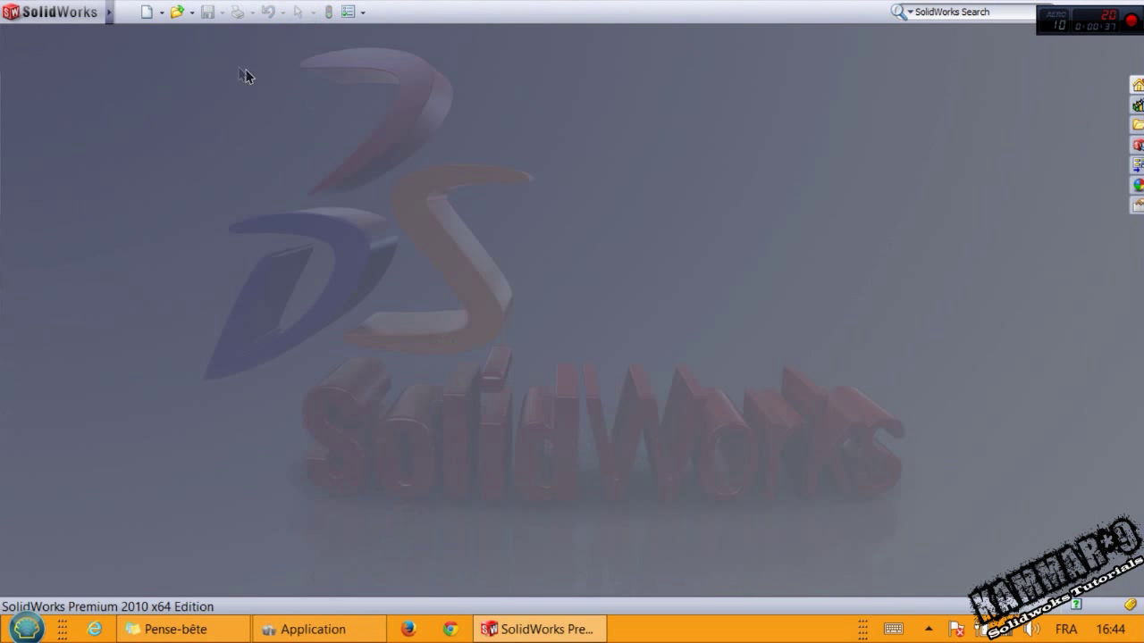
pyautogui.click(143, 11)
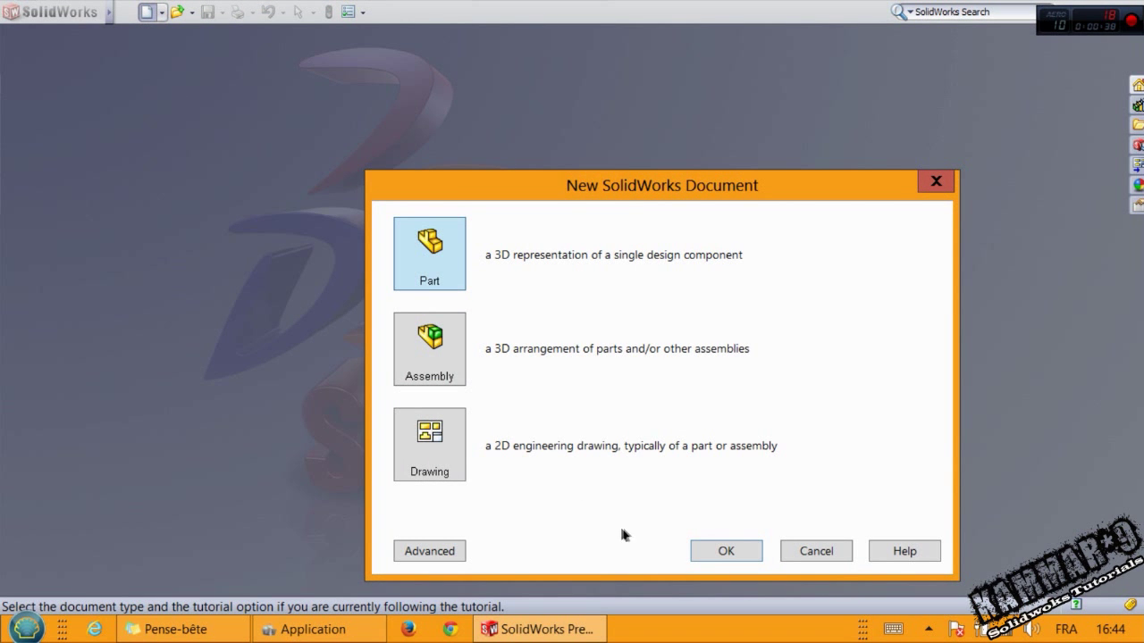
pyautogui.click(720, 552)
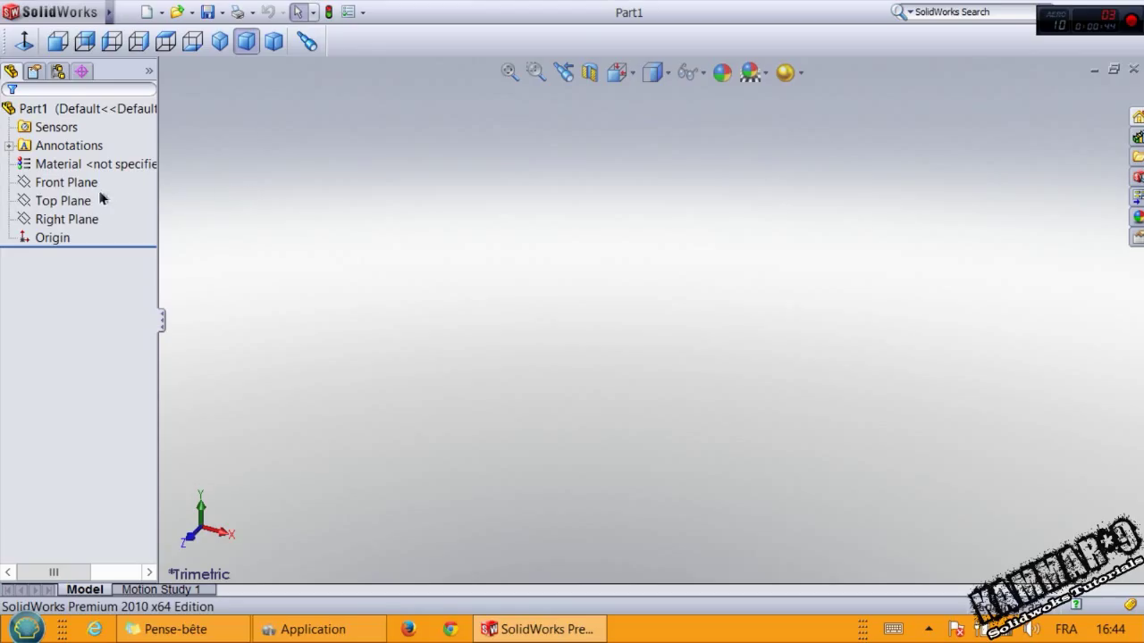
# Show the CommandManager above the modelling area
pyautogui.rightClick(400, 41)
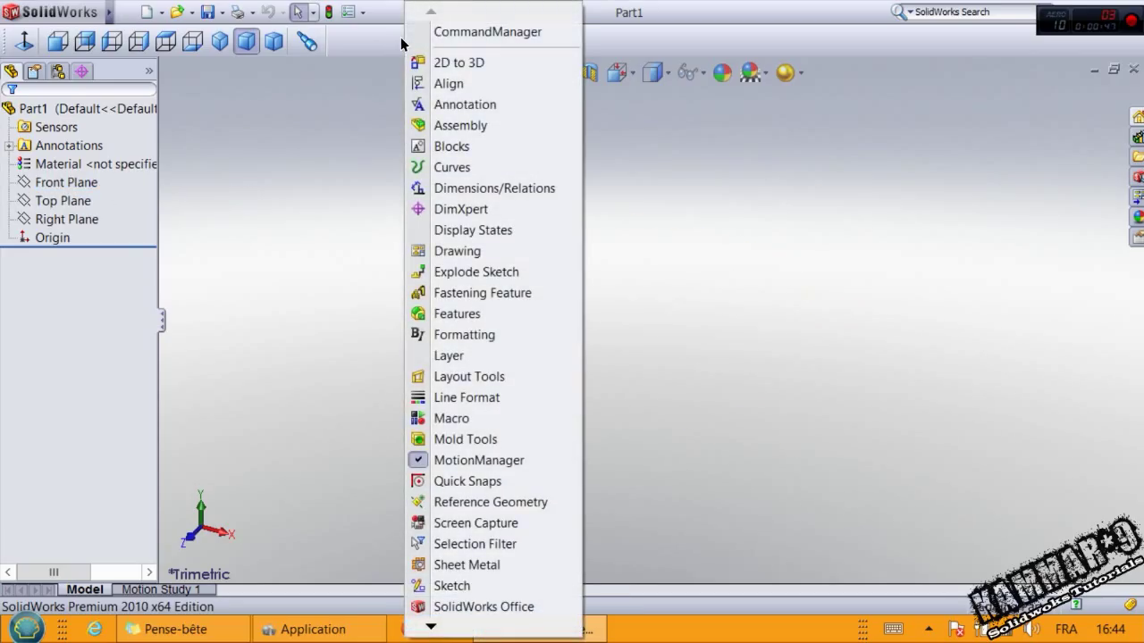
pyautogui.click(504, 32)
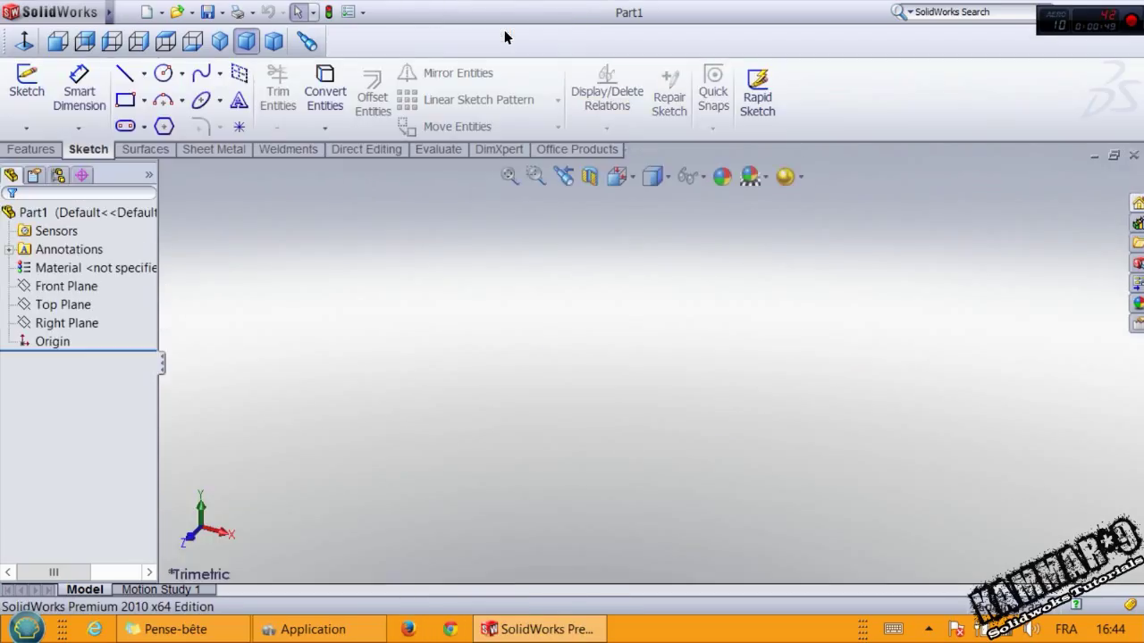
pyautogui.rightClick(426, 39)
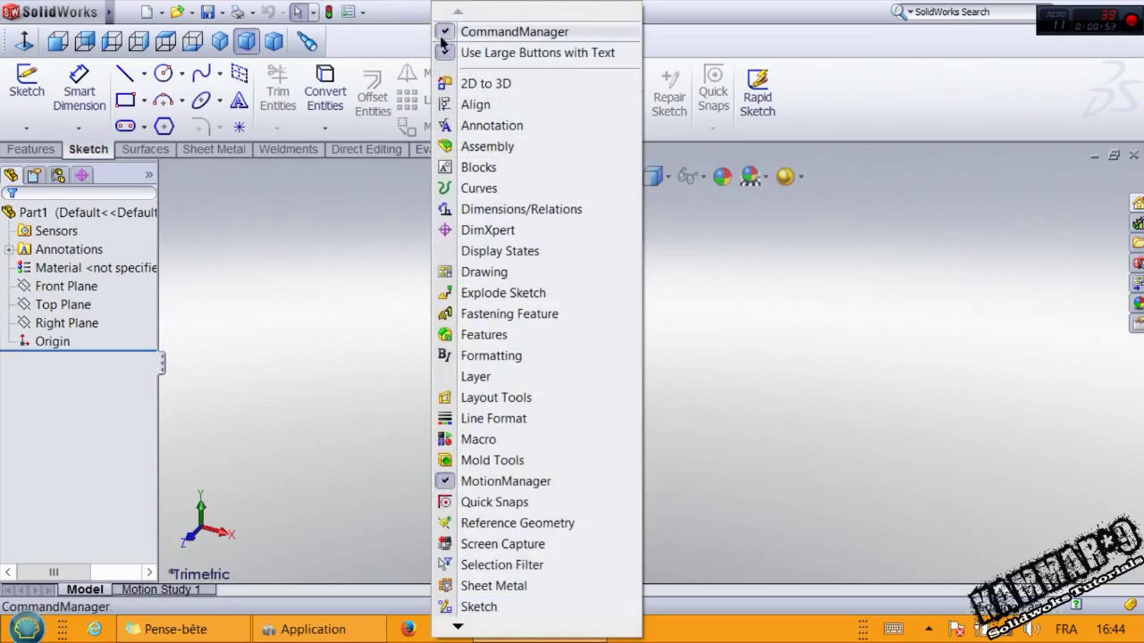
pyautogui.click(693, 49)
# Start a new sketch on the Top Plane
pyautogui.click(67, 287)
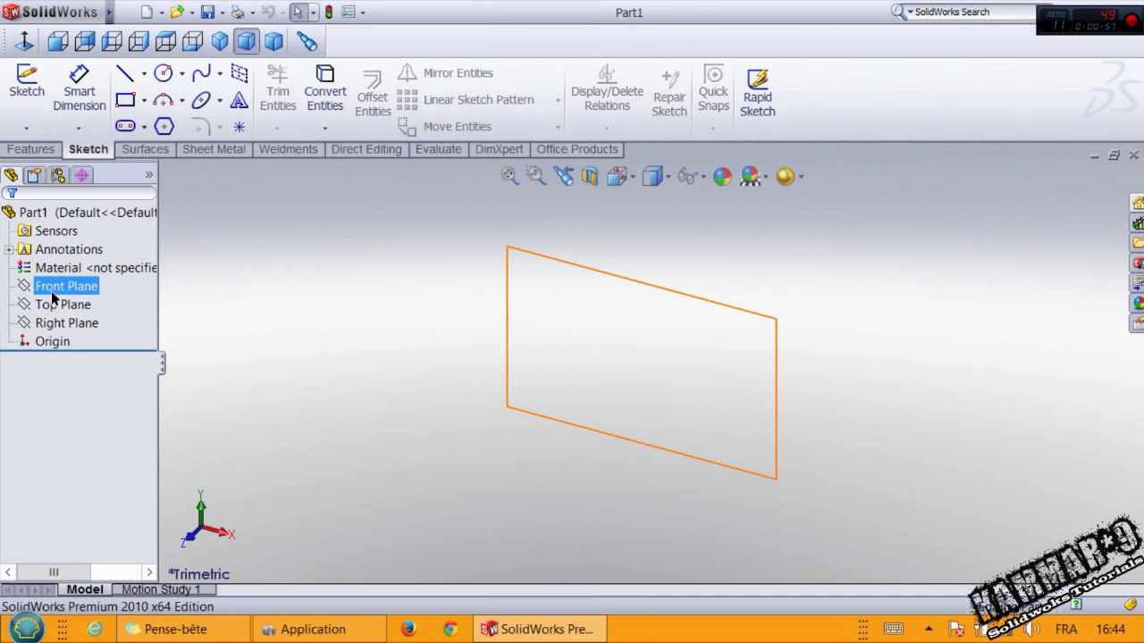
pyautogui.click(55, 323)
pyautogui.click(58, 305)
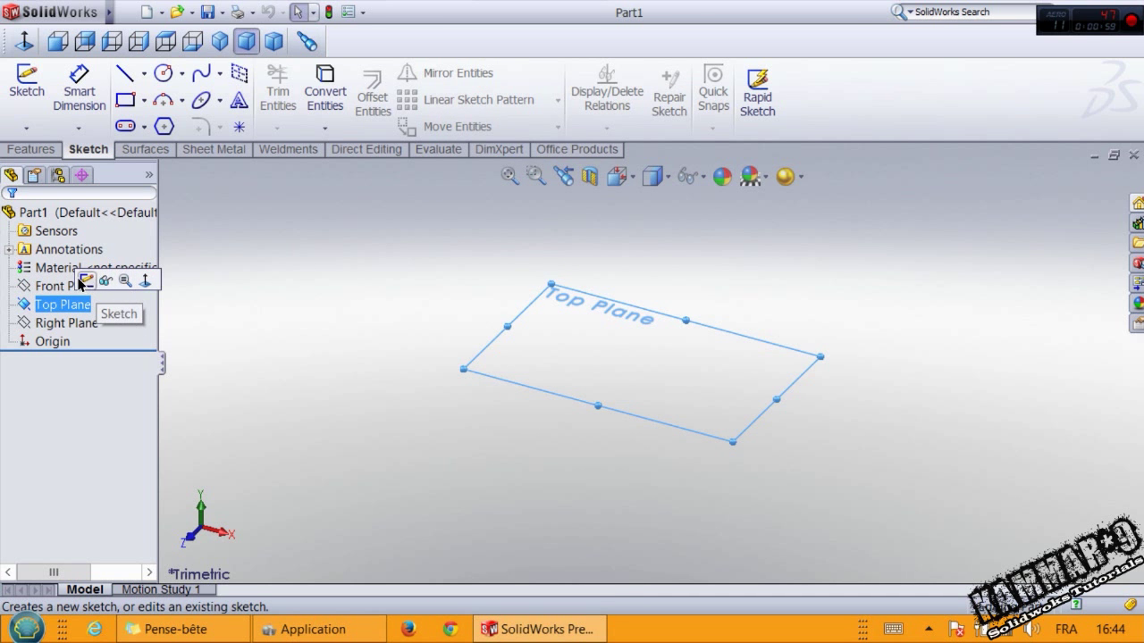
pyautogui.click(86, 281)
pyautogui.click(125, 74)
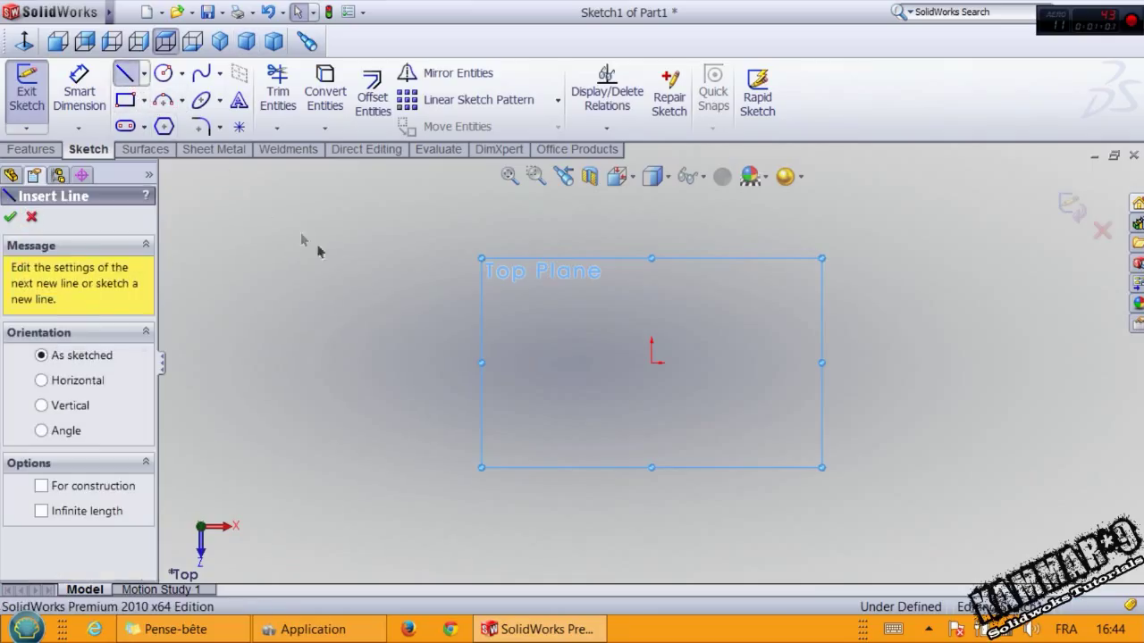
pyautogui.scroll(2, 684, 374)
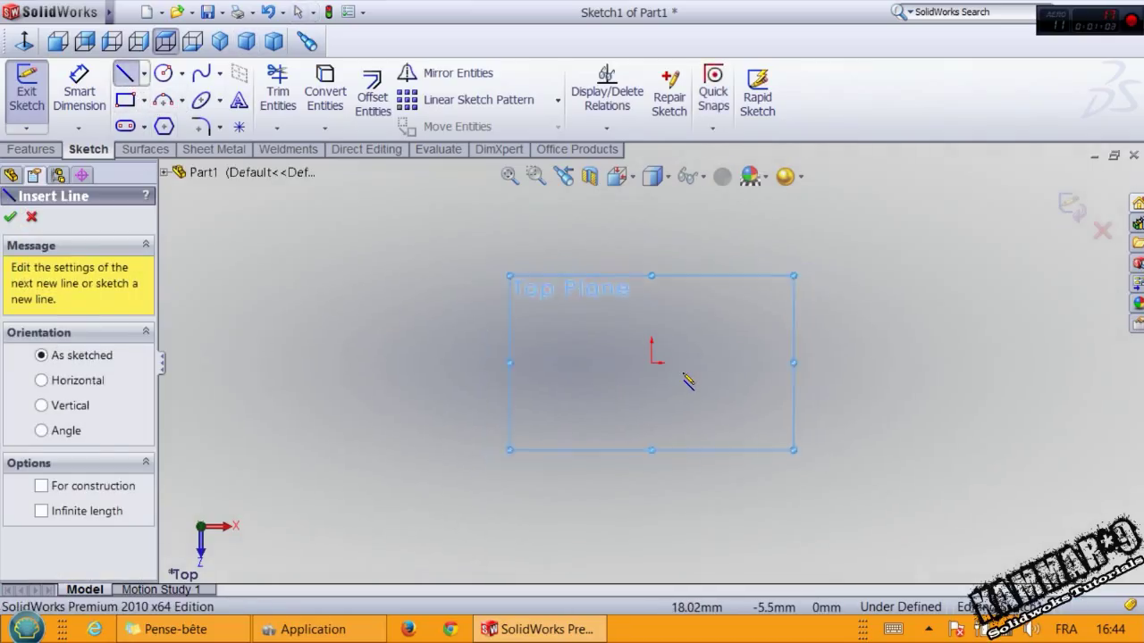
pyautogui.scroll(-1, 691, 350)
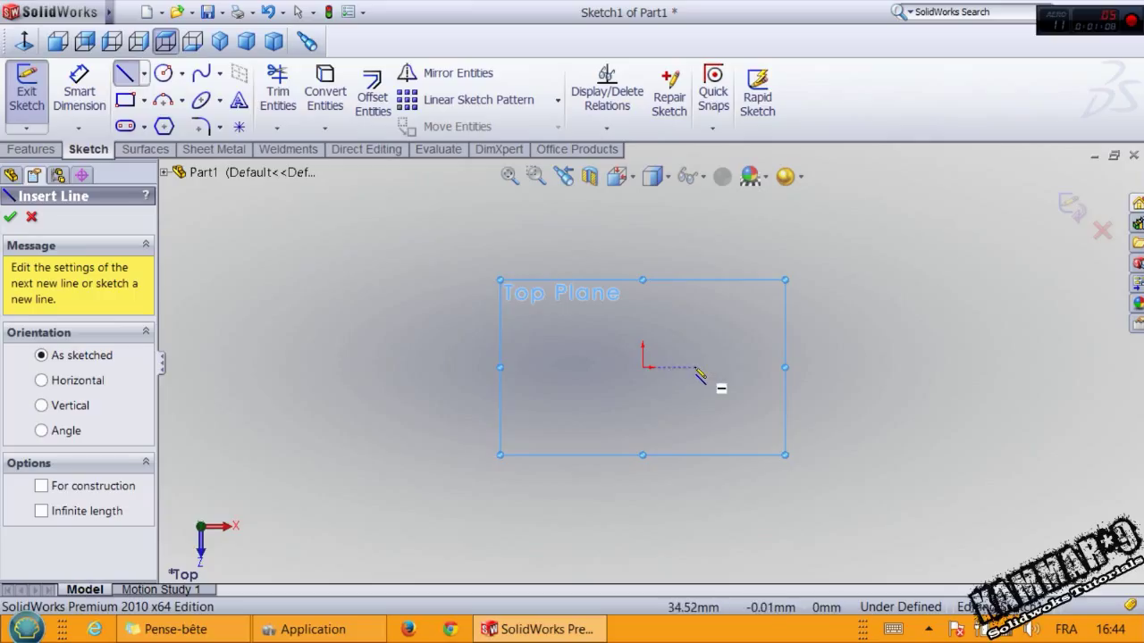
# Sketch a corner rectangle about 58 mm wide and 98 mm high, with its lower edge running through the origin
pyautogui.click(125, 99)
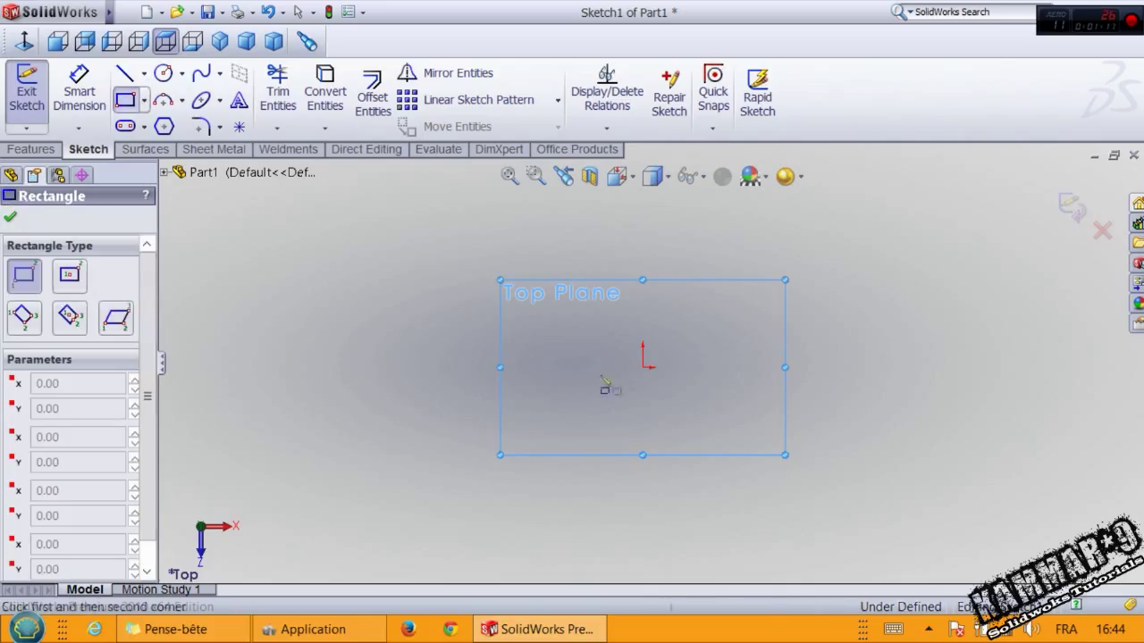
pyautogui.click(614, 366)
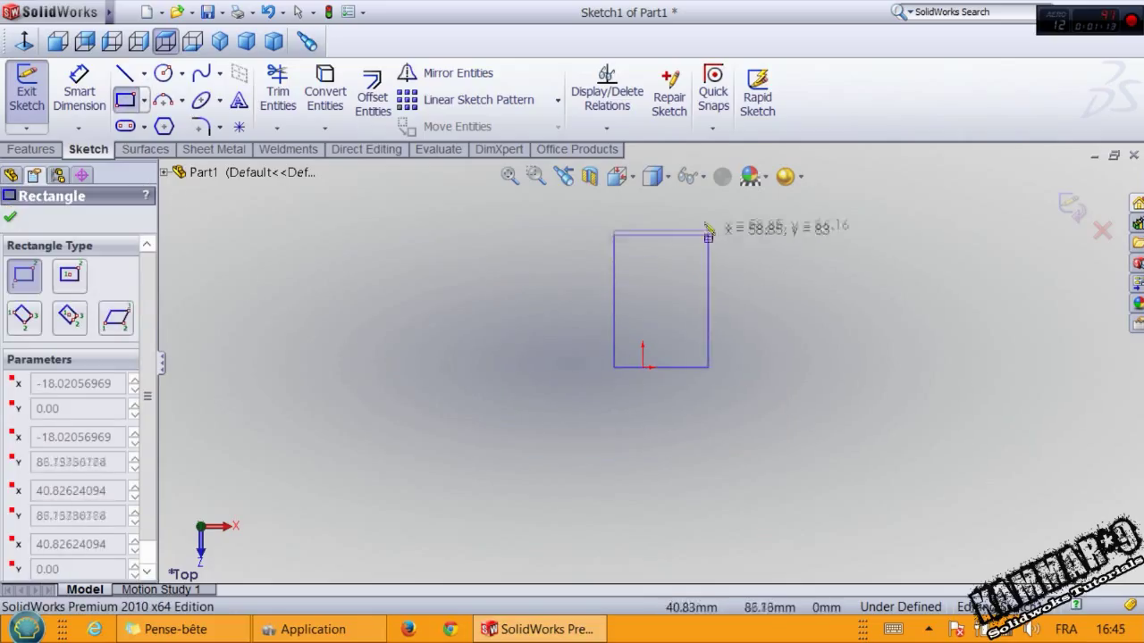
pyautogui.click(706, 211)
pyautogui.press('Escape')
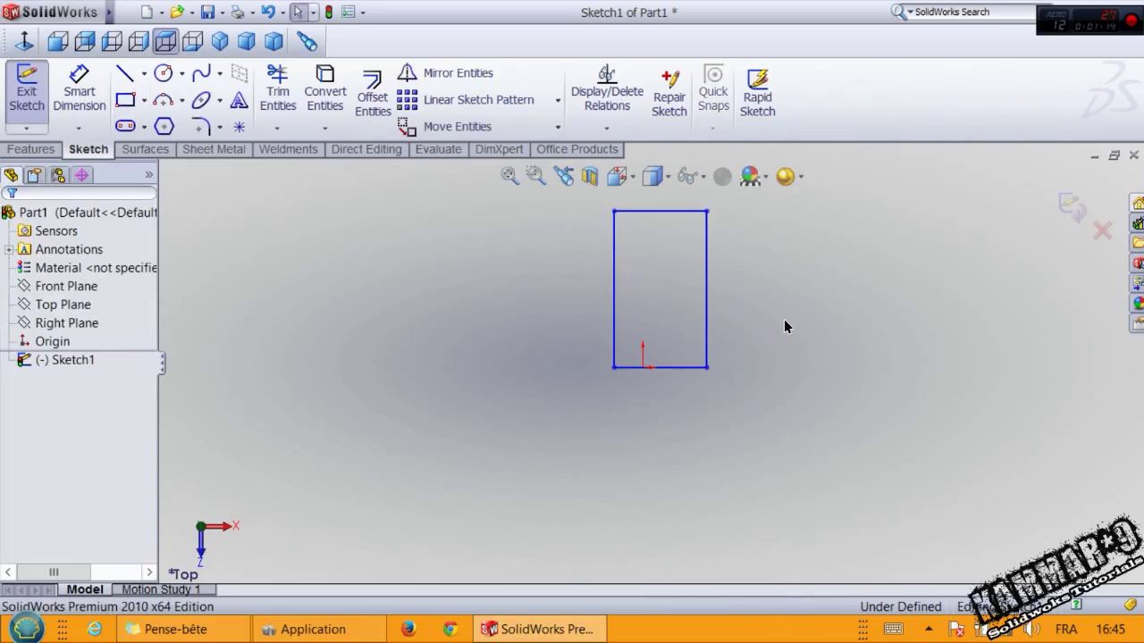
# Dimension the rectangle's right vertical side with Smart Dimension and set its length to 670 mm
pyautogui.scroll(-2, 674, 280)
pyautogui.scroll(2, 659, 256)
pyautogui.scroll(-1, 659, 255)
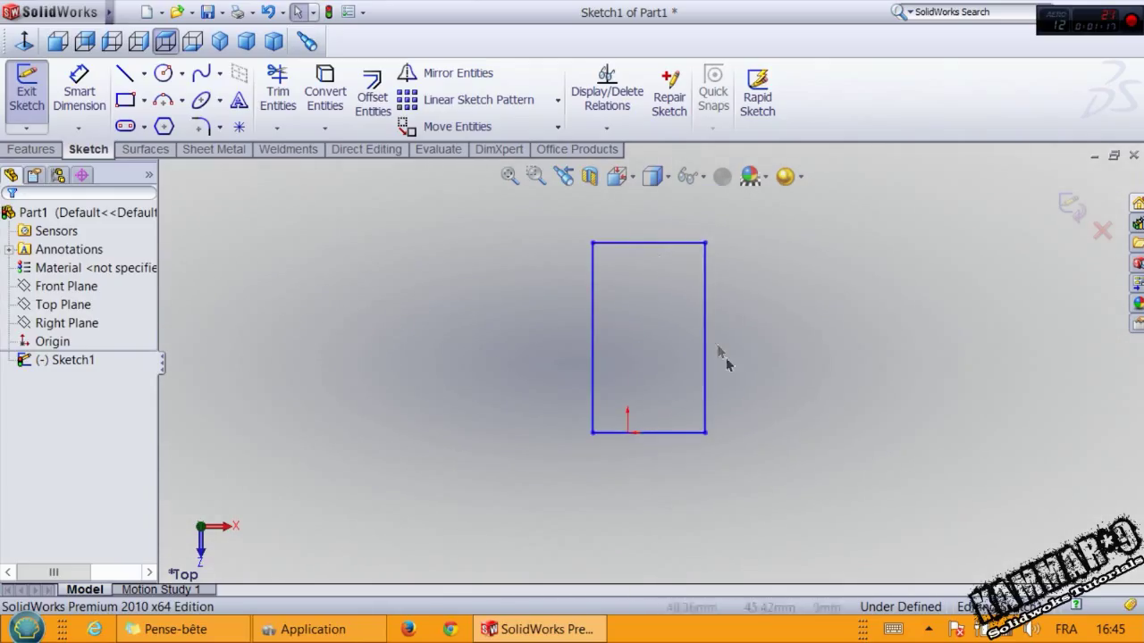
pyautogui.moveTo(741, 452); pyautogui.dragTo(744, 282, button='right')
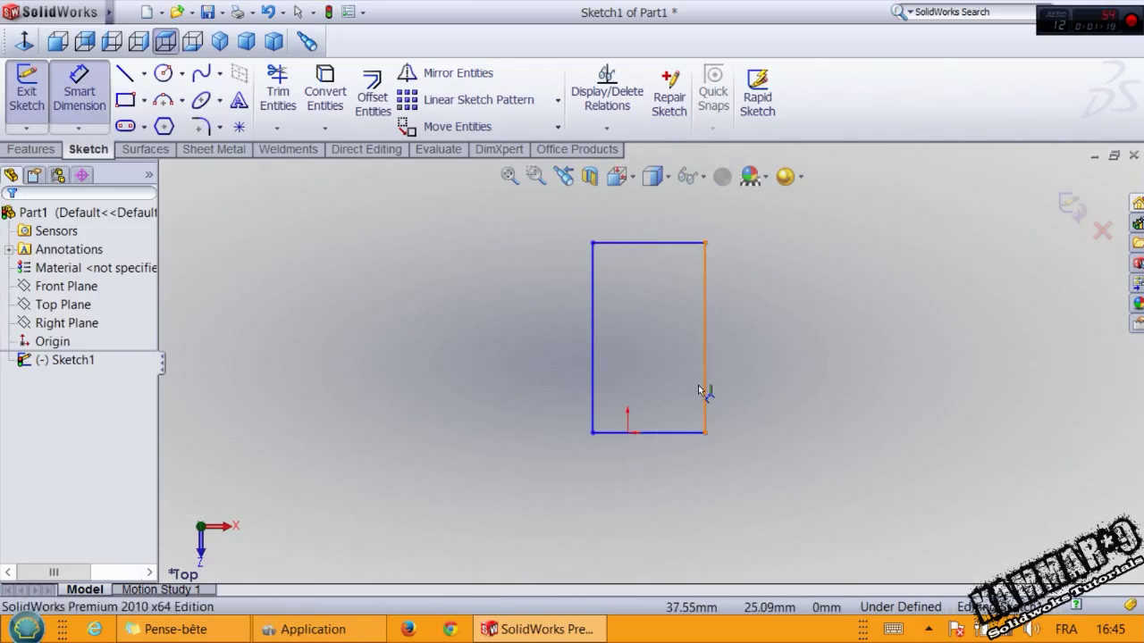
pyautogui.click(703, 385)
pyautogui.click(813, 375)
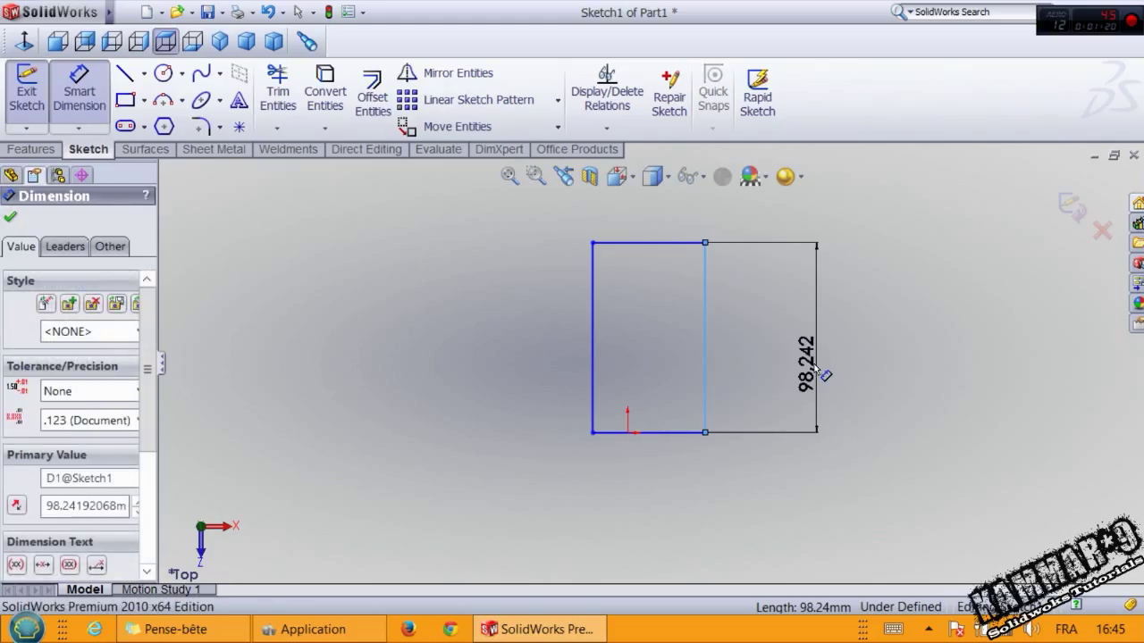
pyautogui.write('6')
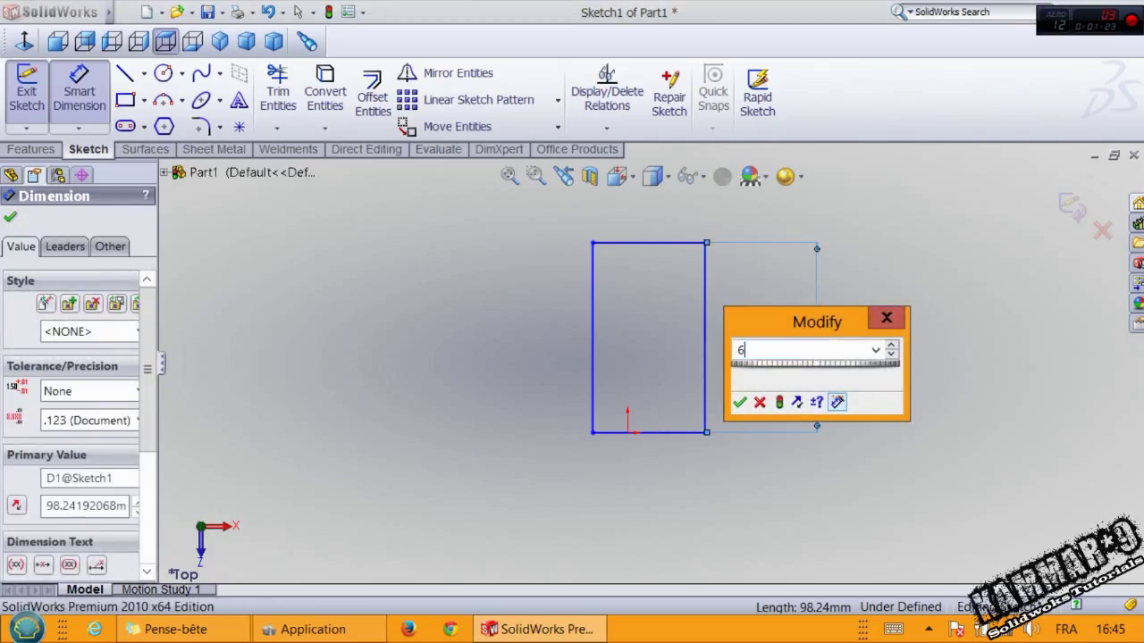
pyautogui.write('70')
pyautogui.press('Return')
# Dimension the rectangle's lower horizontal edge and set its length to 330 mm
pyautogui.scroll(6, 814, 368)
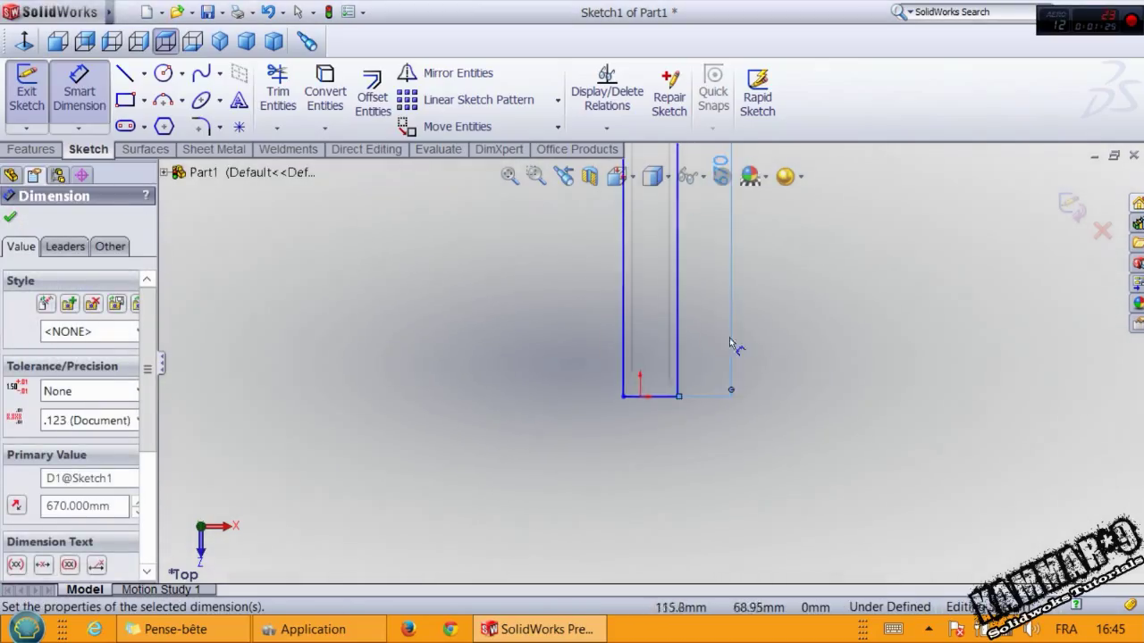
pyautogui.scroll(-2, 633, 288)
pyautogui.scroll(-2, 665, 309)
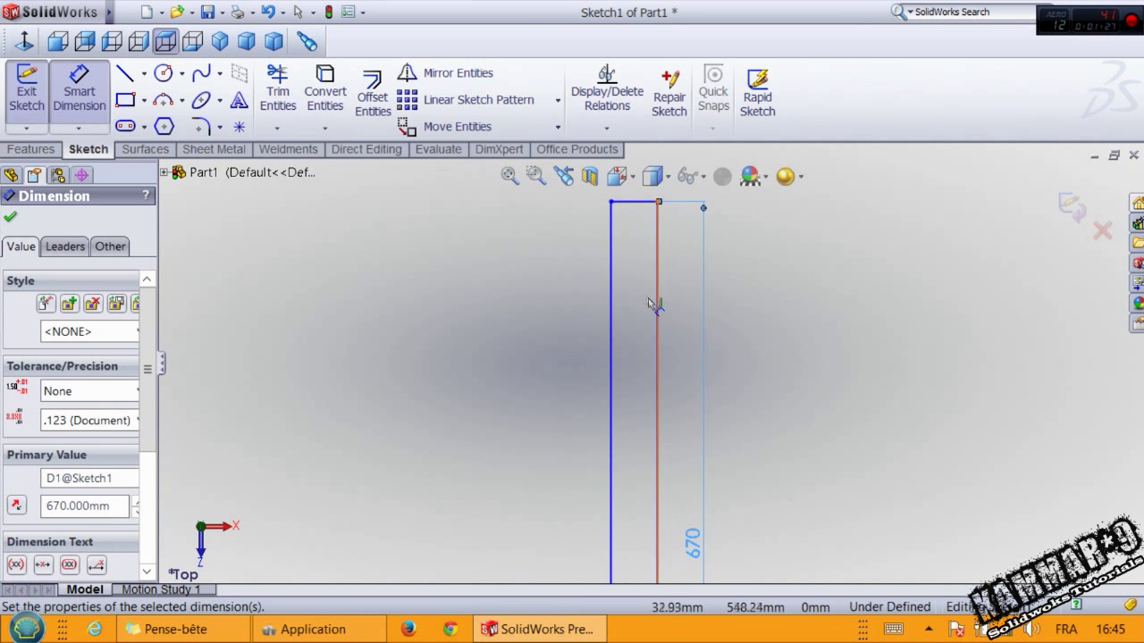
pyautogui.scroll(-2, 620, 217)
pyautogui.scroll(2, 679, 301)
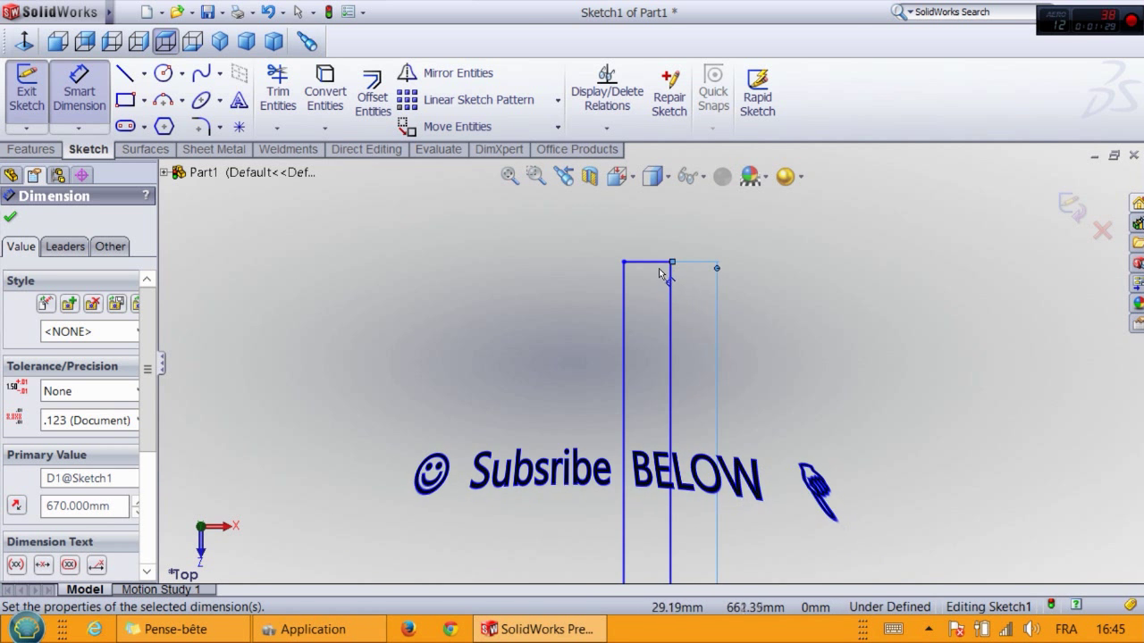
pyautogui.scroll(3, 651, 366)
pyautogui.scroll(-4, 663, 534)
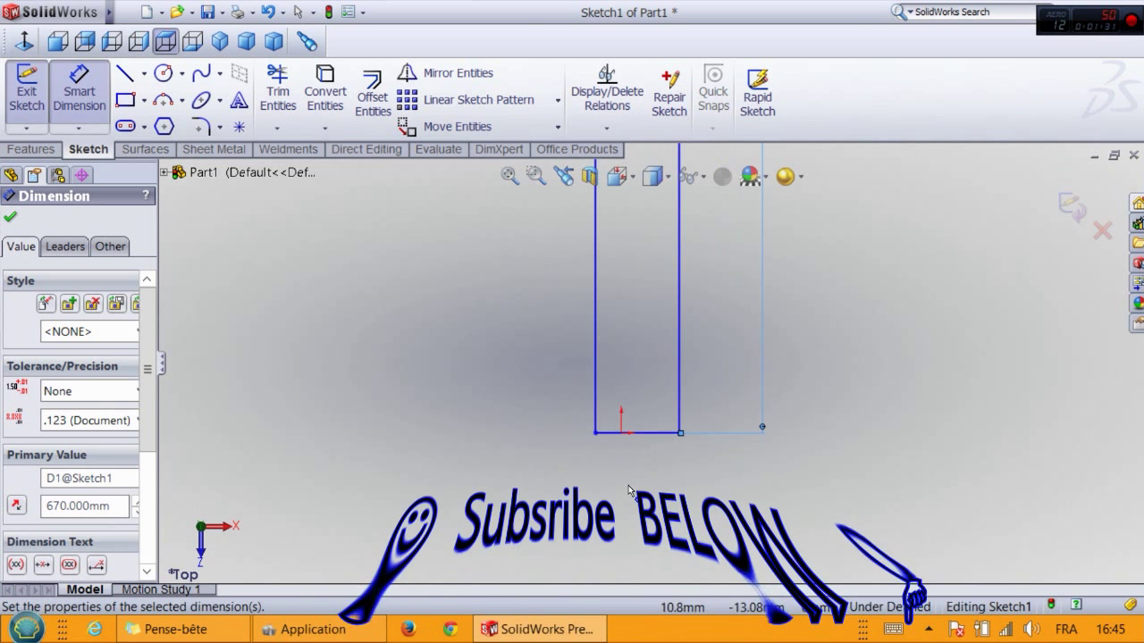
pyautogui.click(655, 436)
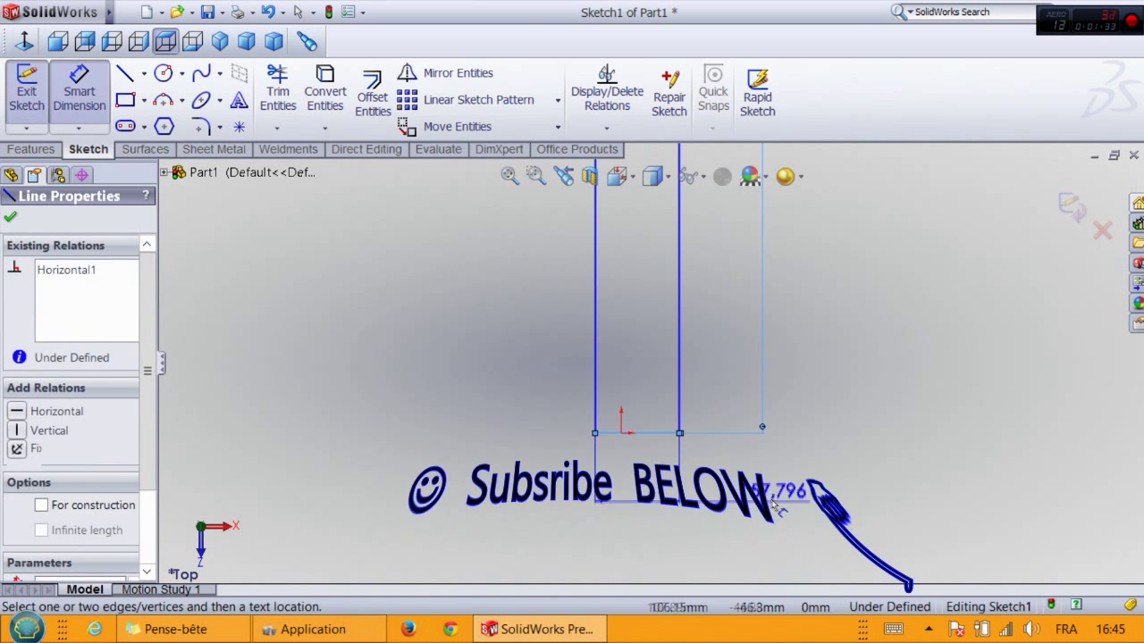
pyautogui.click(769, 488)
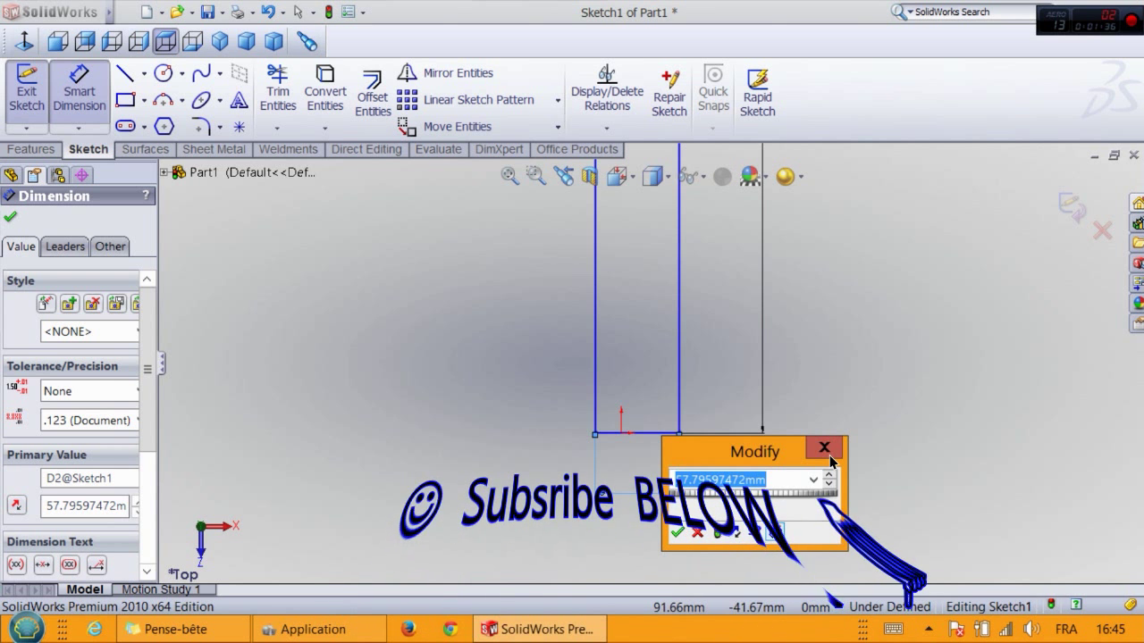
pyautogui.write('330')
pyautogui.press('Return')
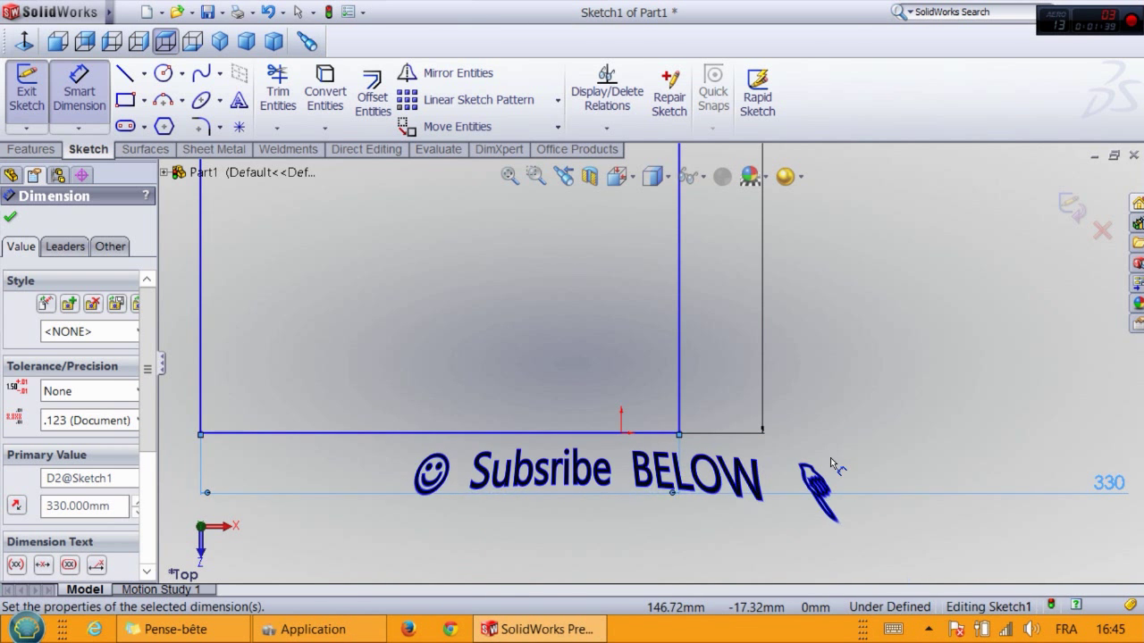
# Add a Midpoint relation between the rectangle's lower horizontal edge and the origin
pyautogui.press('Escape')
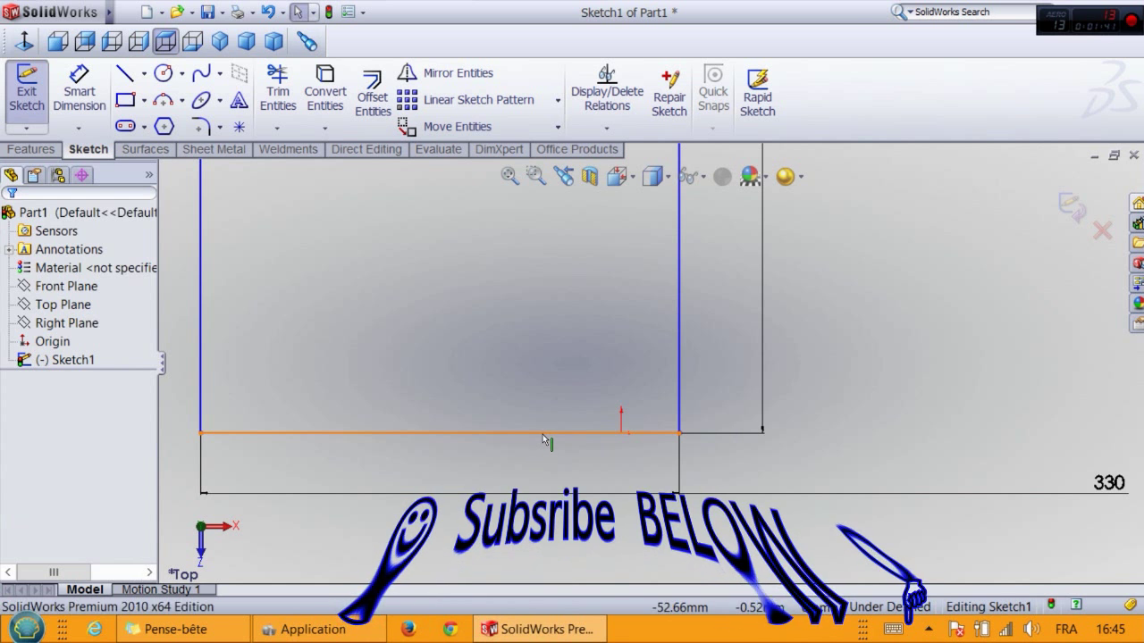
pyautogui.click(543, 435)
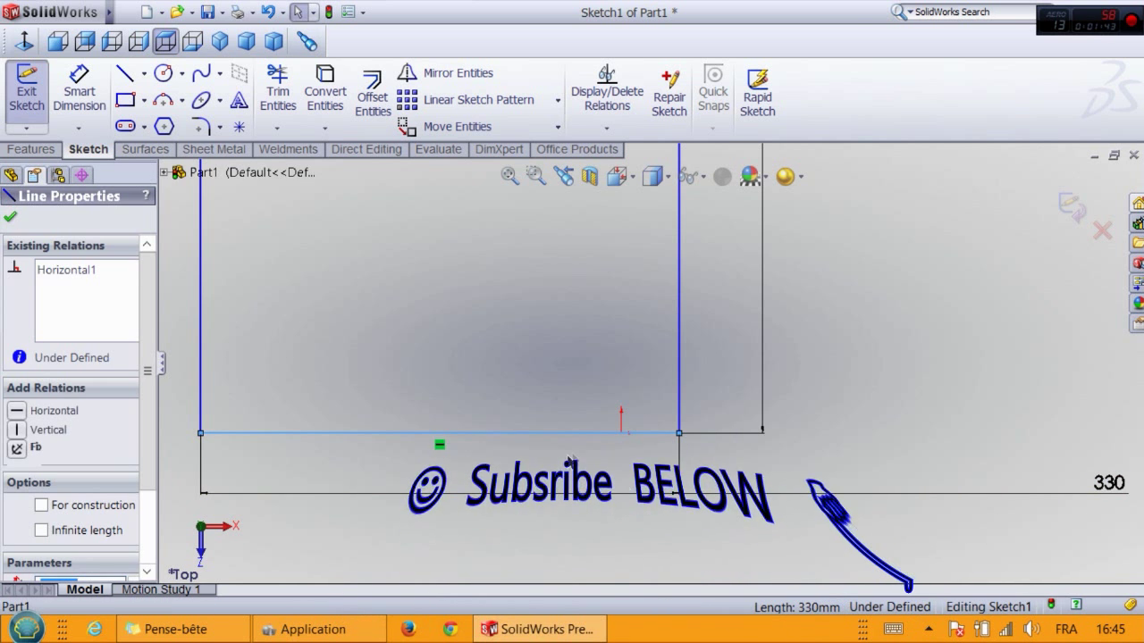
pyautogui.keyDown('ctrl'); pyautogui.click(621, 436); pyautogui.keyUp('ctrl')
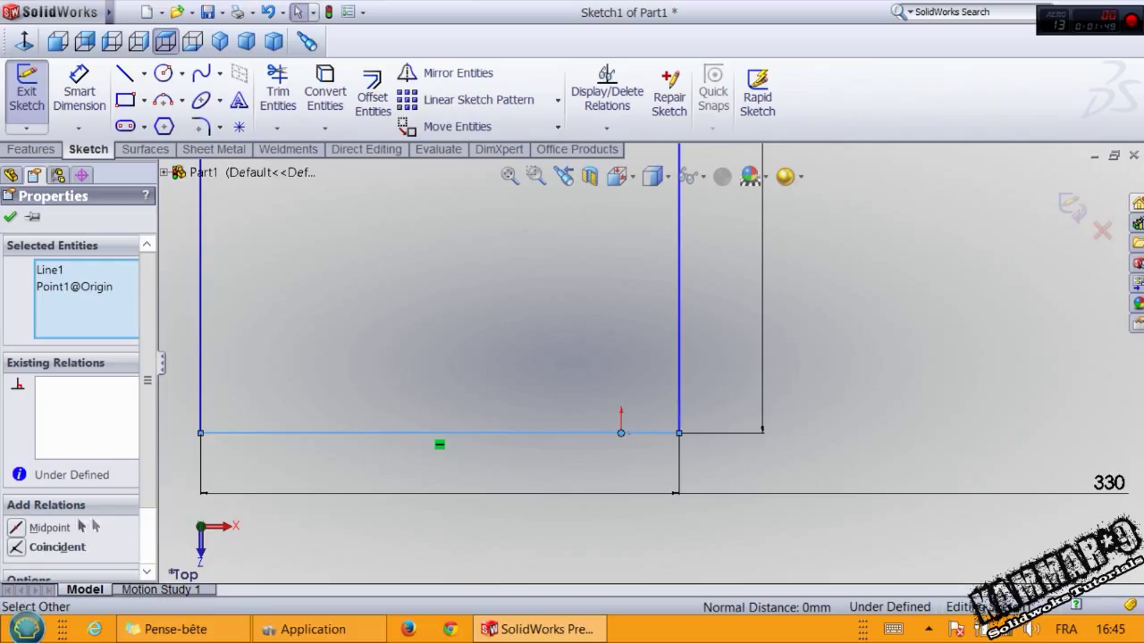
pyautogui.click(25, 530)
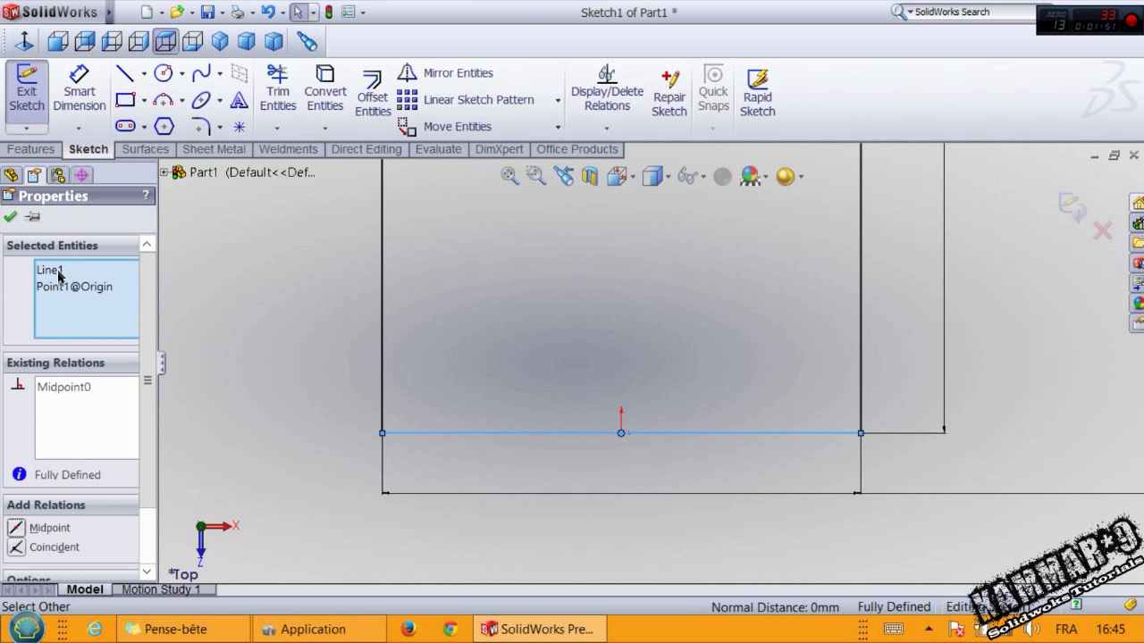
pyautogui.click(11, 218)
pyautogui.scroll(5, 452, 405)
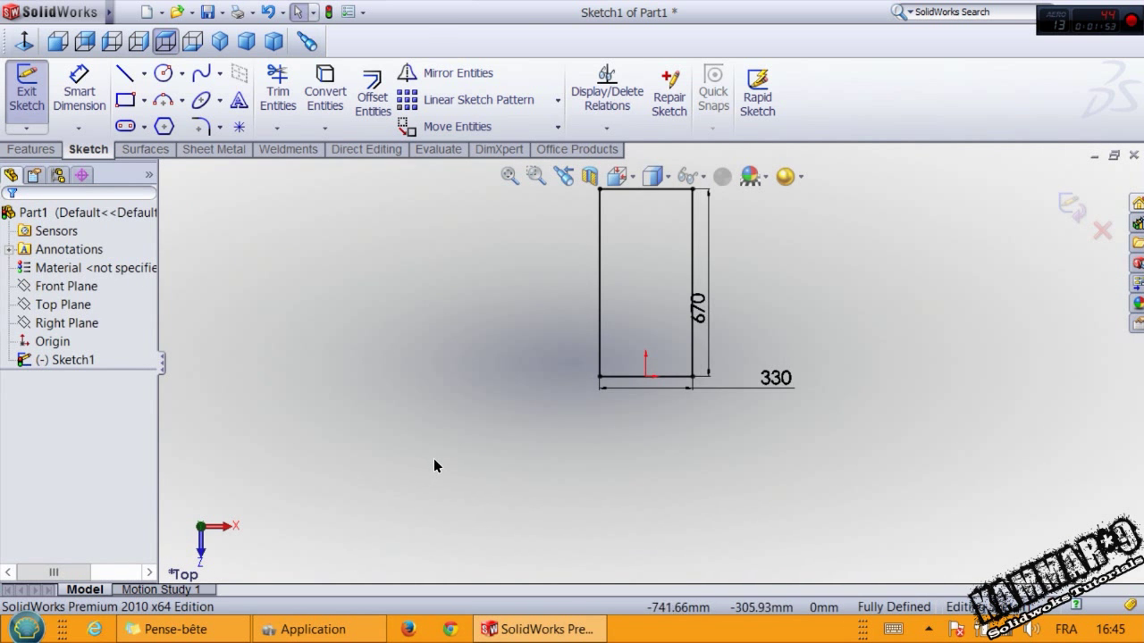
# Delete the rectangle's upper horizontal edge
pyautogui.scroll(-5, 654, 241)
pyautogui.click(722, 288)
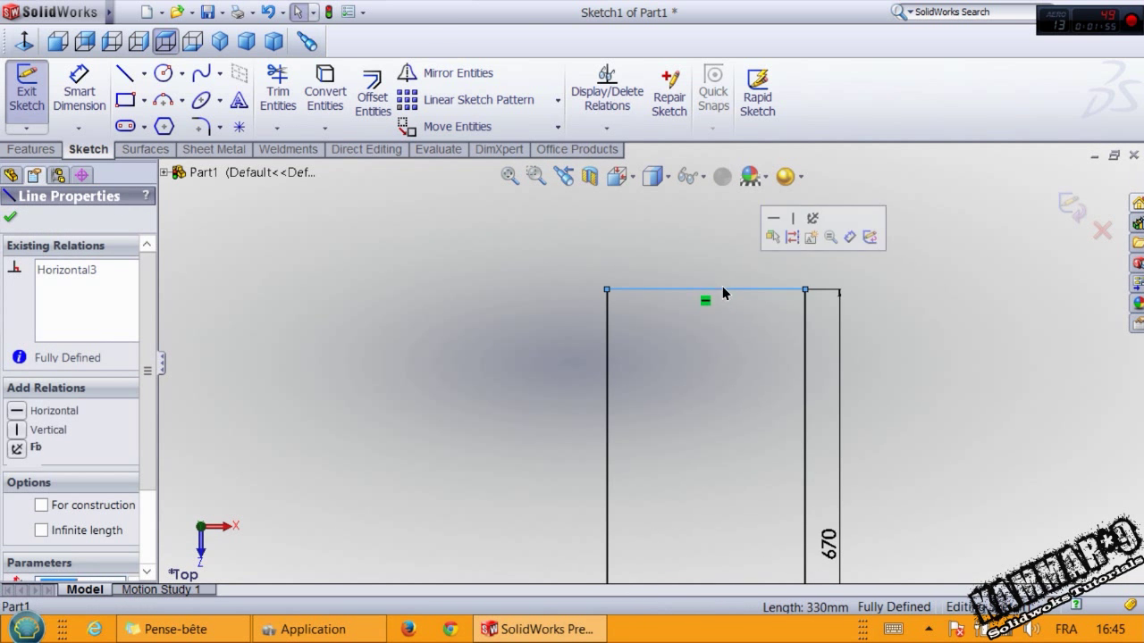
pyautogui.press('Delete')
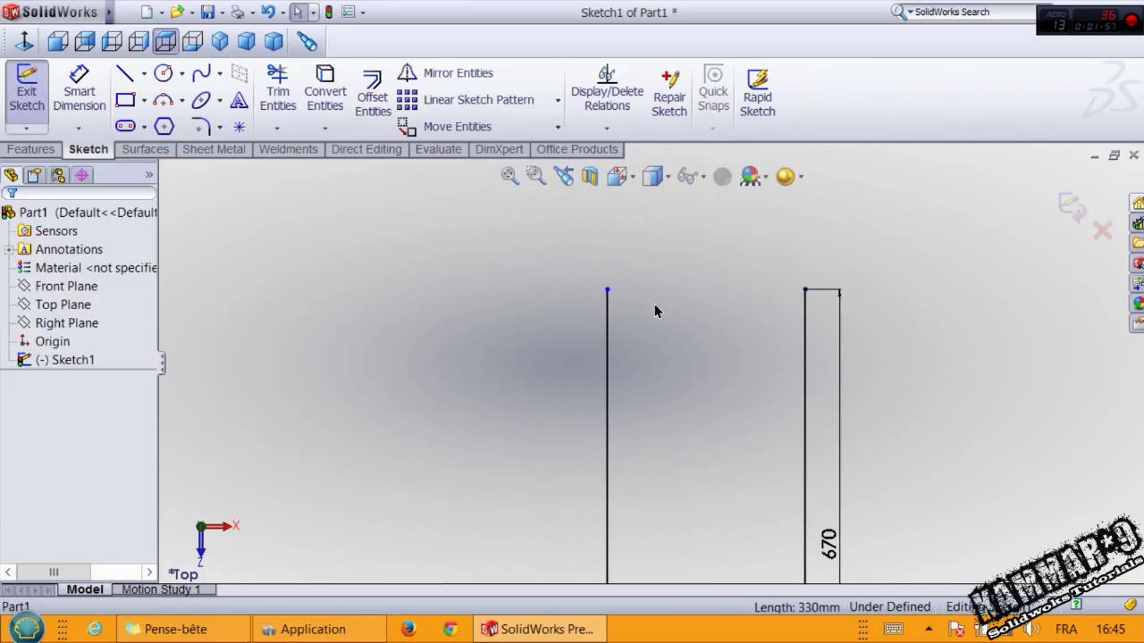
# Draw a tangent arc from the right vertical line's upper endpoint to the left vertical line's upper endpoint
pyautogui.click(163, 100)
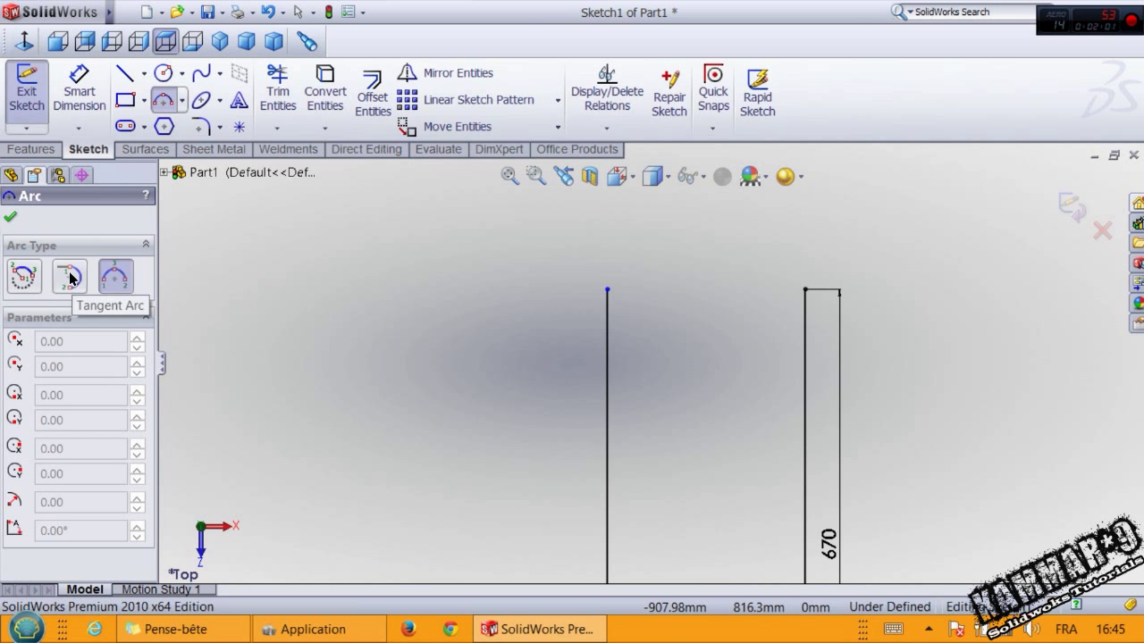
pyautogui.click(70, 277)
pyautogui.click(807, 292)
pyautogui.click(607, 289)
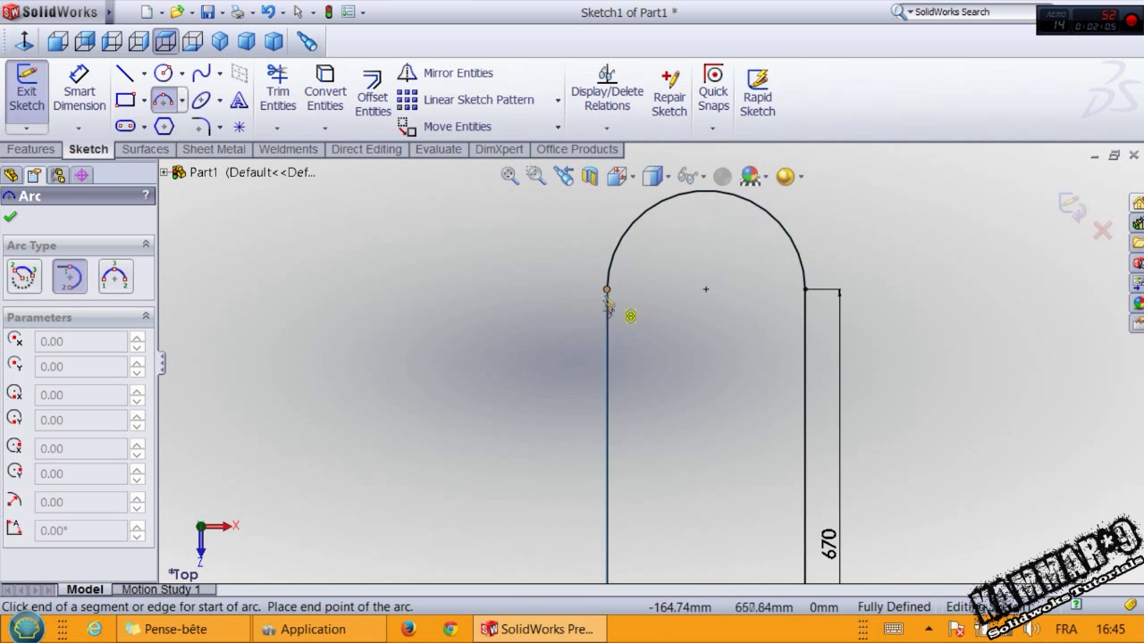
pyautogui.scroll(5, 592, 408)
pyautogui.scroll(-3, 647, 479)
pyautogui.press('Escape')
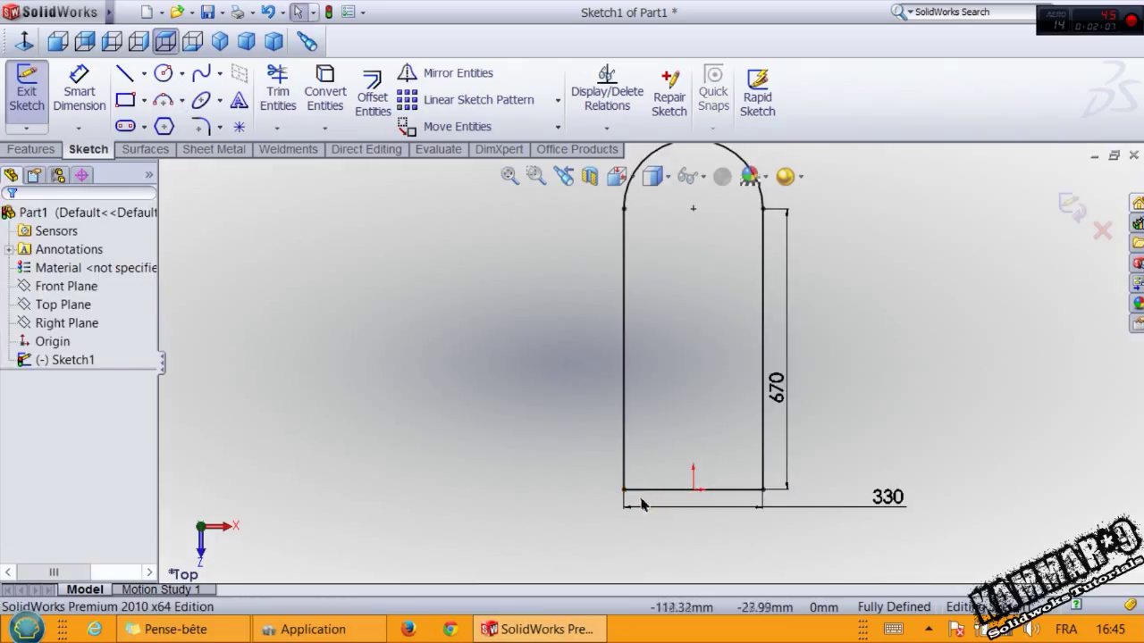
# Convert the lower horizontal edge to construction geometry and exit the sketch
pyautogui.click(741, 488)
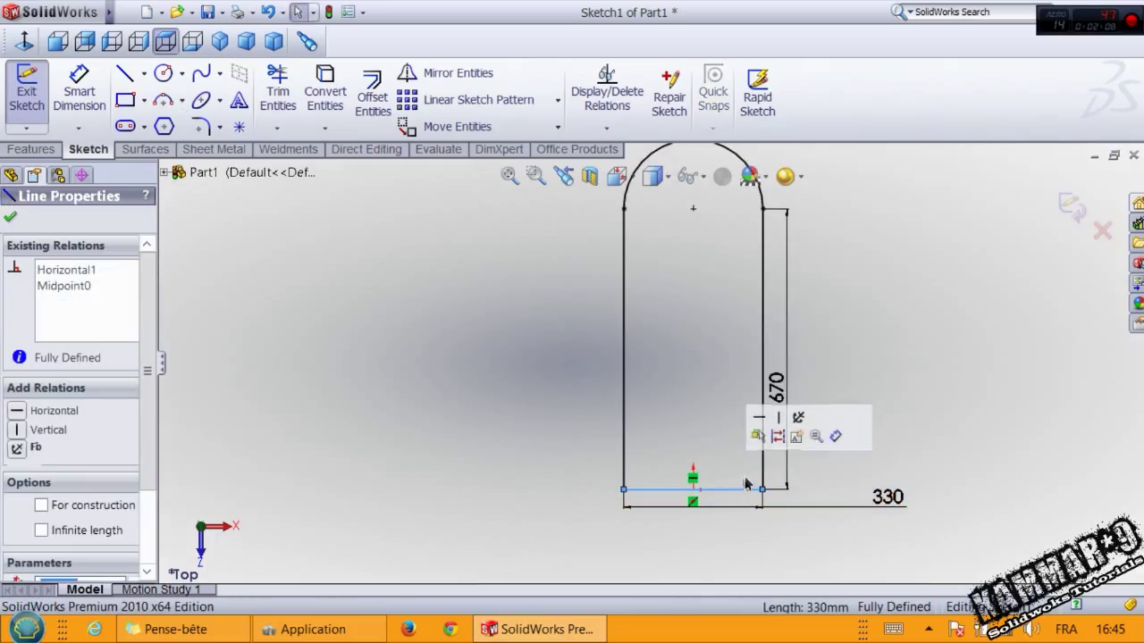
pyautogui.click(776, 437)
pyautogui.click(716, 519)
pyautogui.scroll(2, 891, 380)
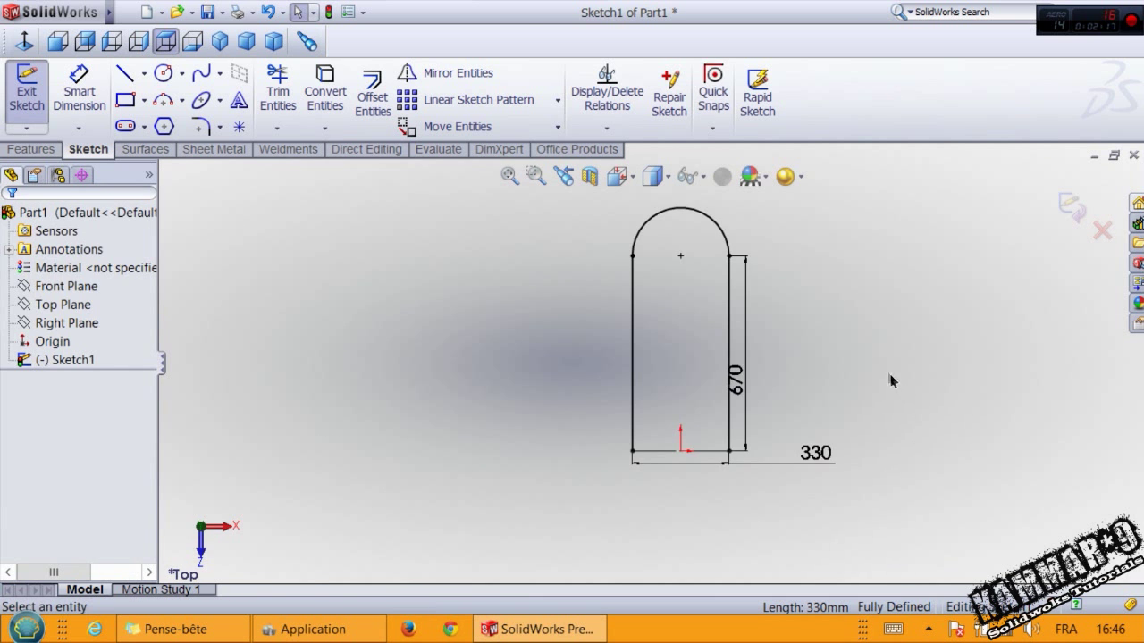
pyautogui.click(1057, 204)
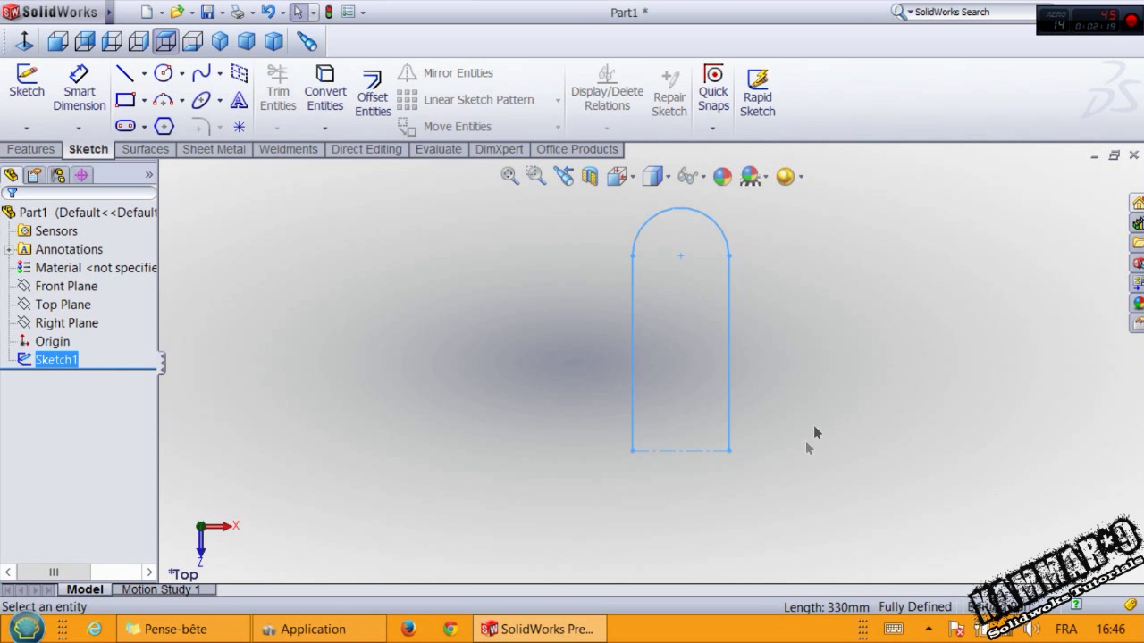
# Start a sketch on the Front Plane and draw a circle about 64 mm in diameter centred on the right leg's lower endpoint
pyautogui.moveTo(805, 440)
pyautogui.mouseDown(button='middle')
pyautogui.moveTo(769, 384)
pyautogui.moveTo(755, 395)
pyautogui.mouseUp(button='middle')
pyautogui.scroll(-3, 755, 394)
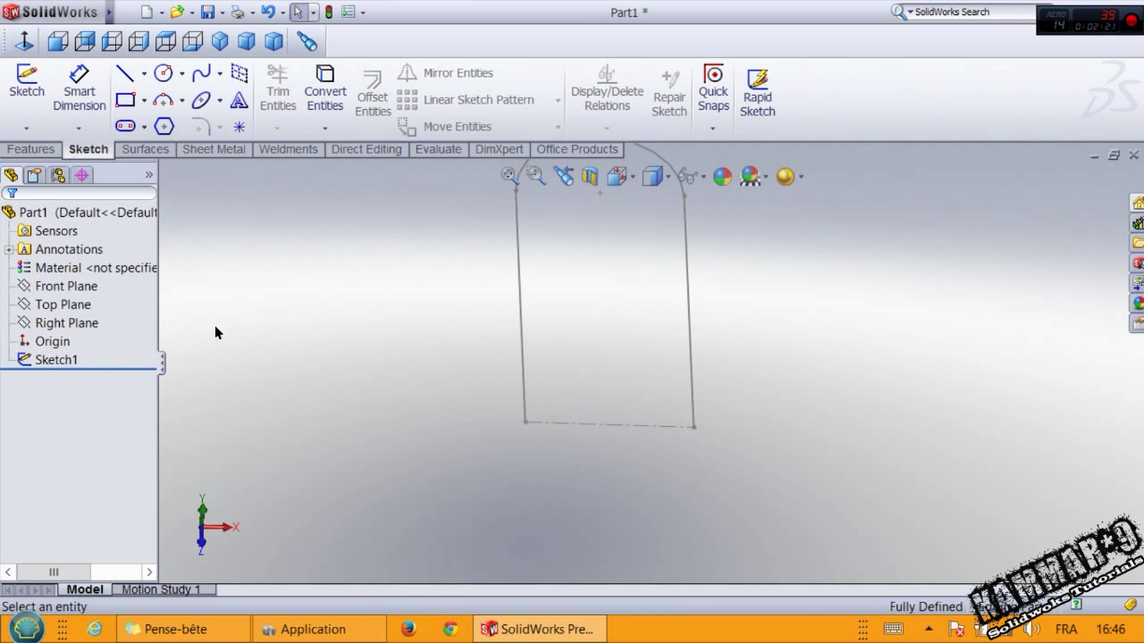
pyautogui.click(66, 287)
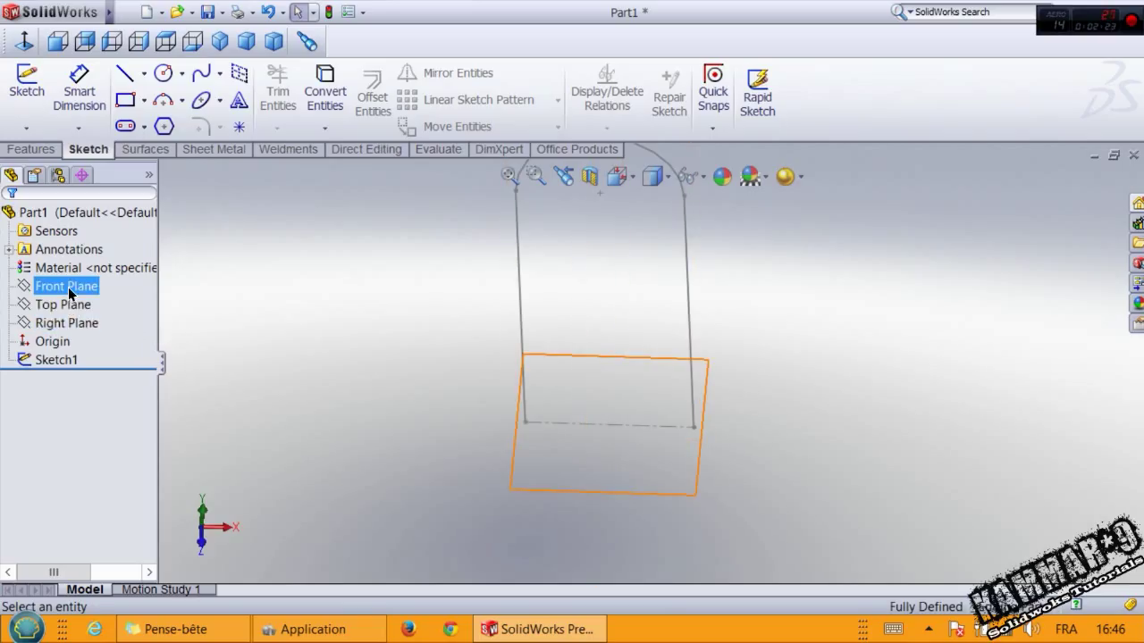
pyautogui.click(81, 267)
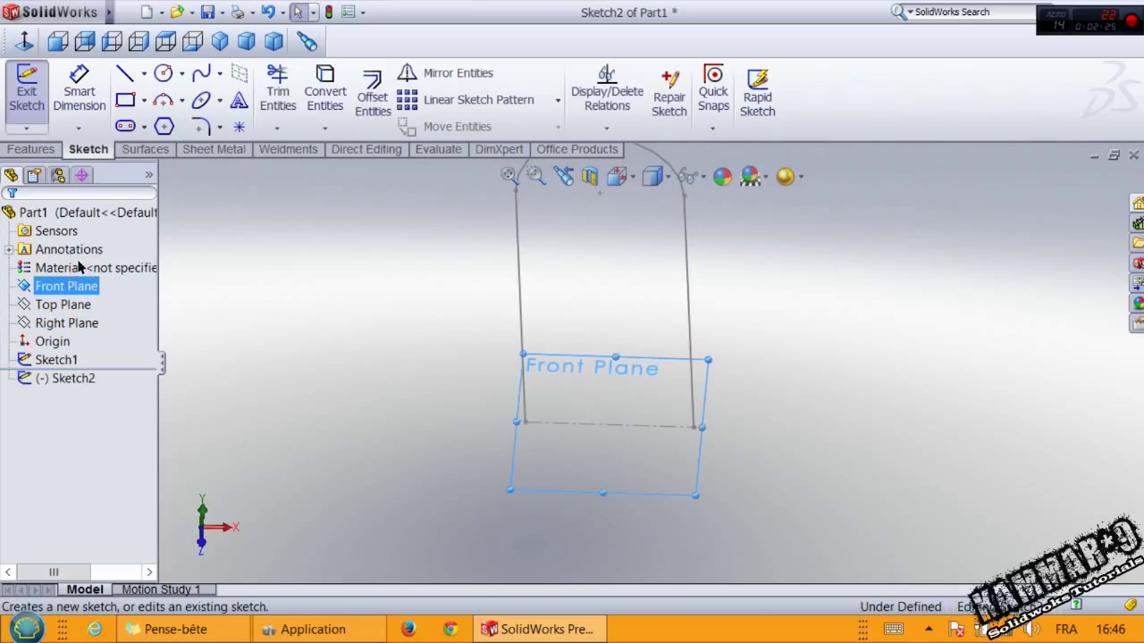
pyautogui.click(165, 72)
pyautogui.scroll(-5, 688, 429)
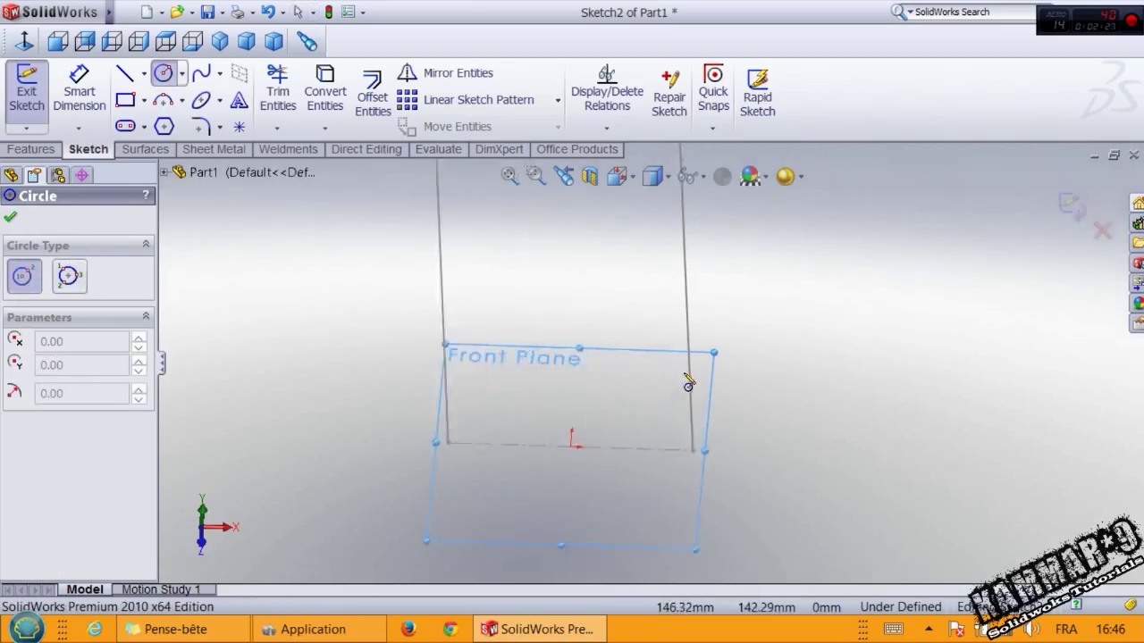
pyautogui.click(680, 421)
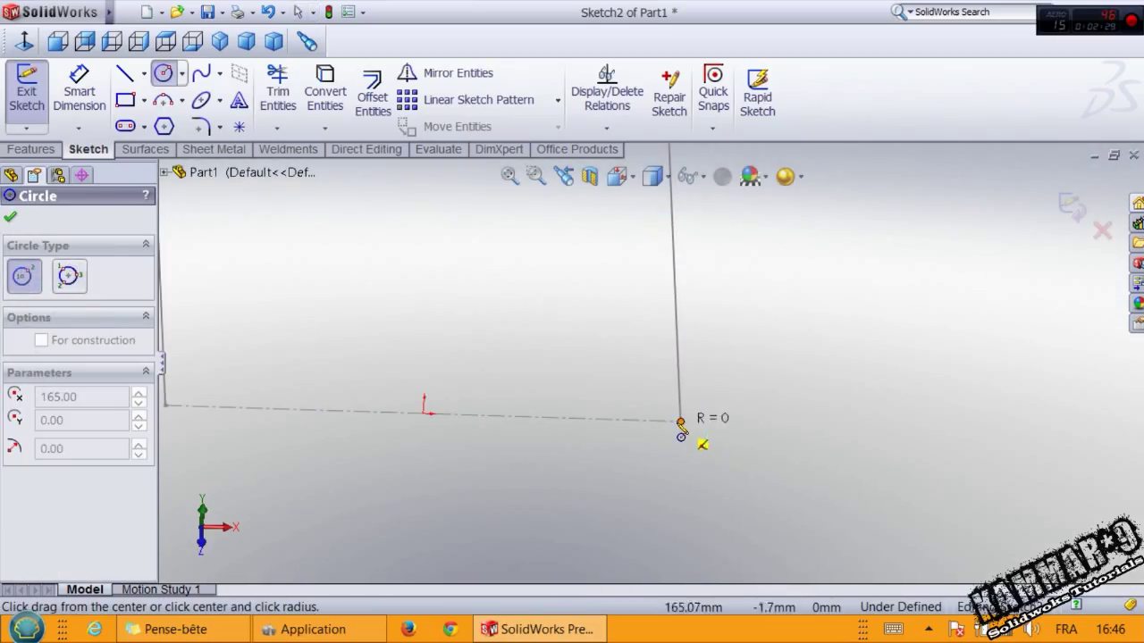
pyautogui.click(683, 460)
# Dimension the circle's diameter, set it to 20 mm, and exit the sketch
pyautogui.moveTo(792, 462); pyautogui.dragTo(811, 344, button='right')
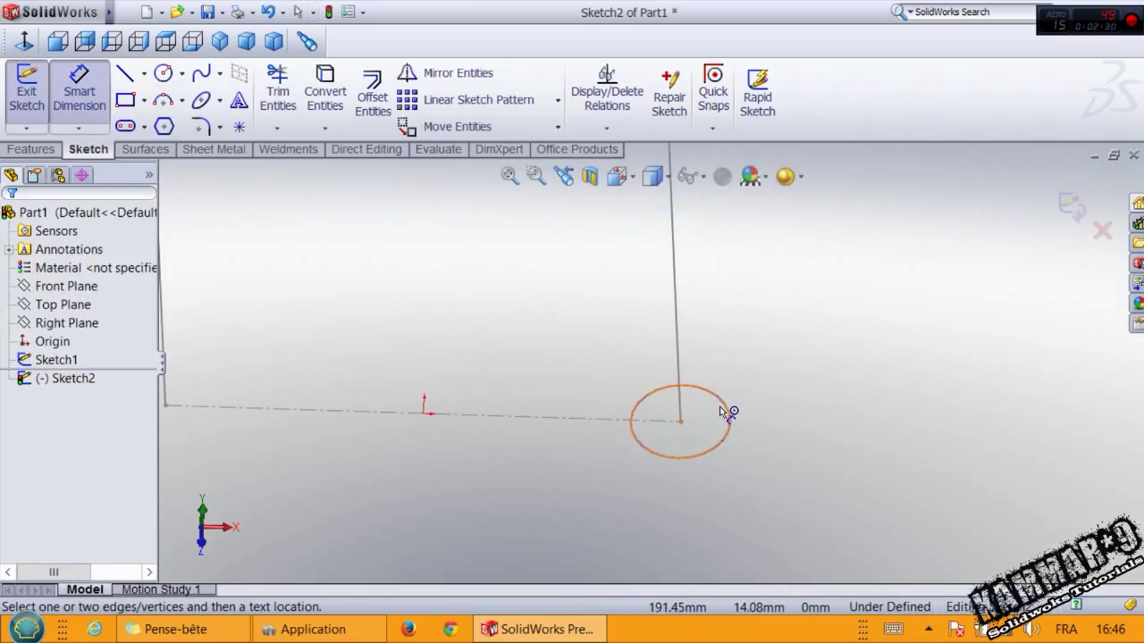
pyautogui.click(724, 412)
pyautogui.click(823, 366)
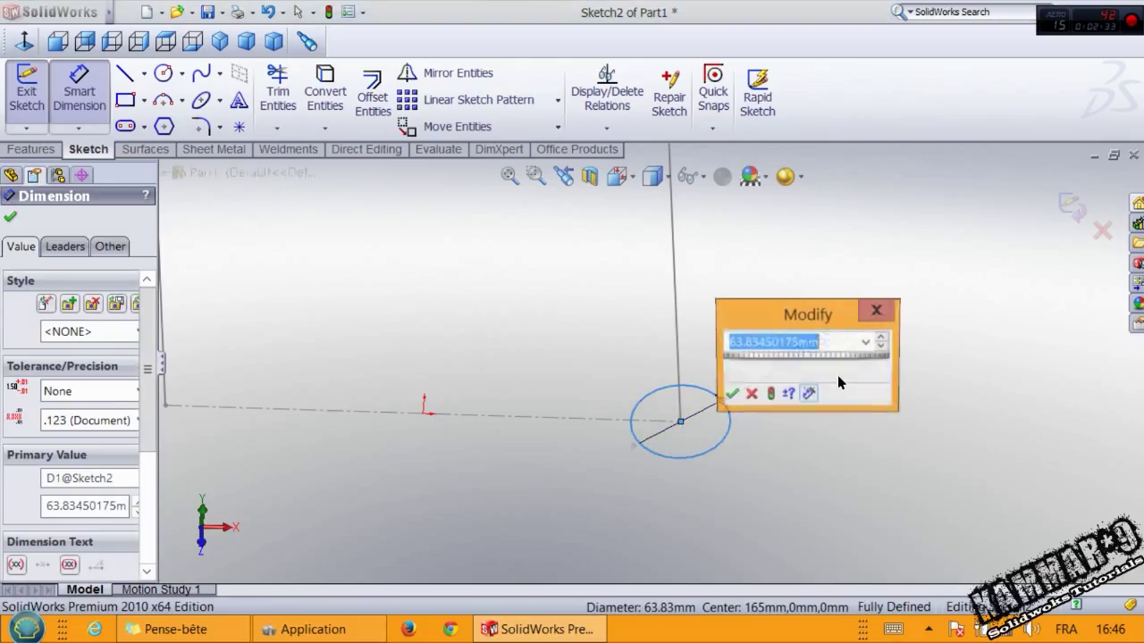
pyautogui.write('20')
pyautogui.press('Return')
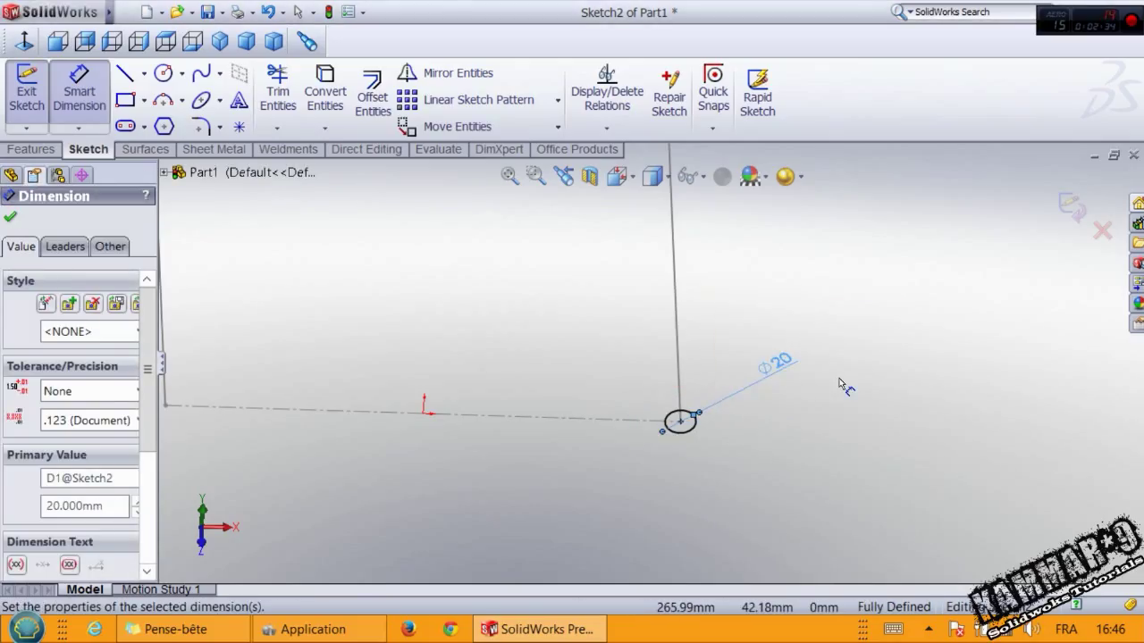
pyautogui.moveTo(768, 429); pyautogui.dragTo(754, 396, button='middle')
pyautogui.scroll(4, 753, 396)
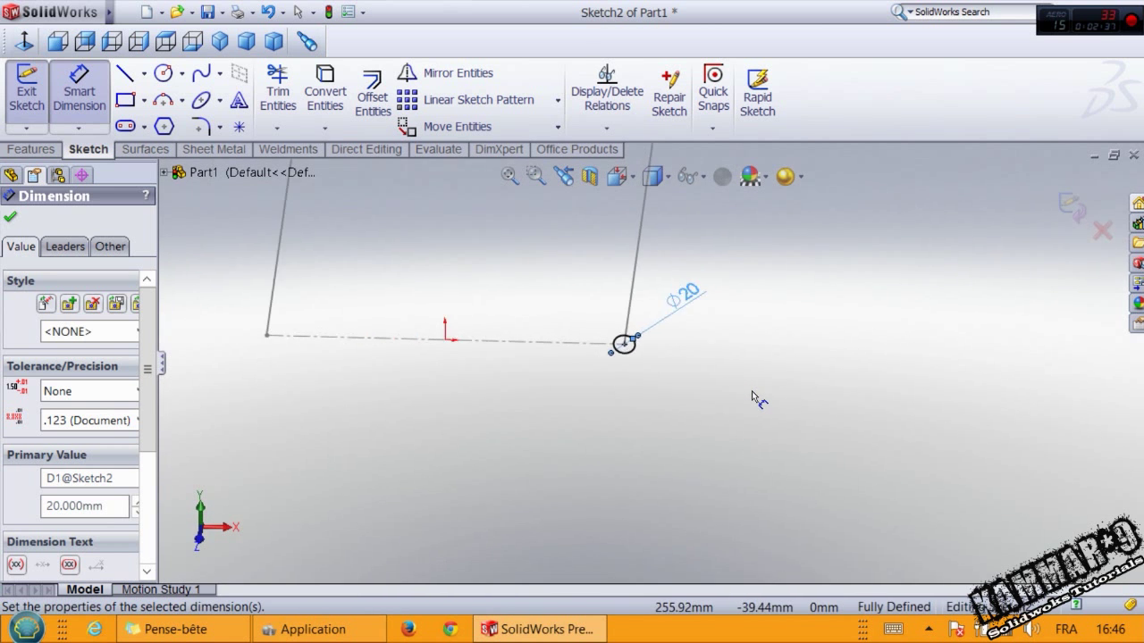
pyautogui.click(27, 90)
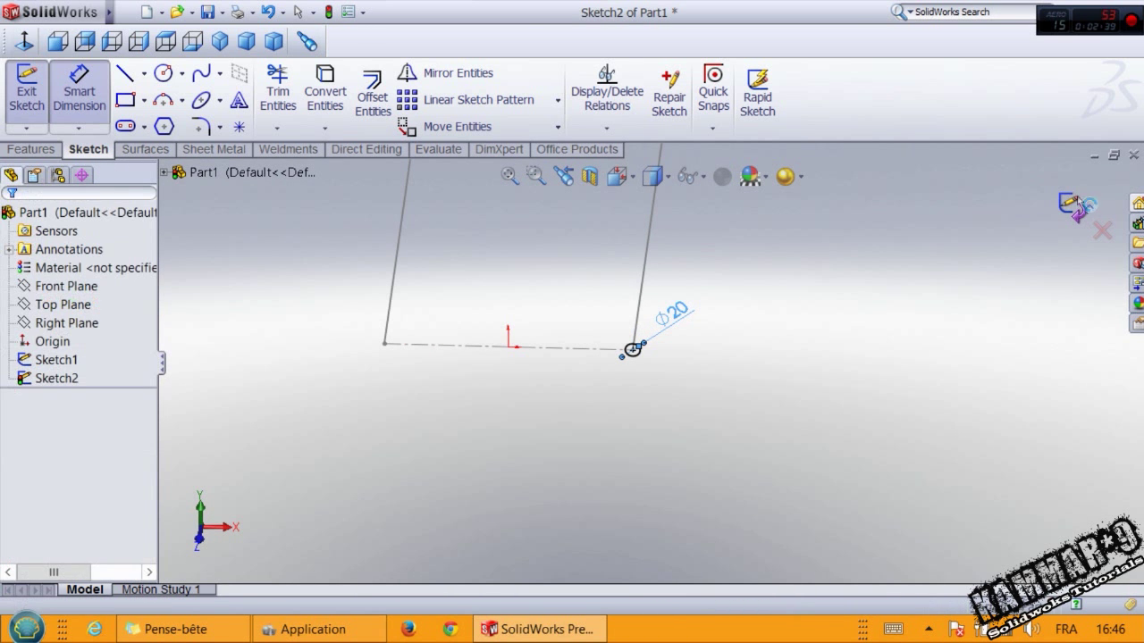
# Create a Swept Boss/Base using the 20 mm circle as the profile and the U-shaped sketch as the path
pyautogui.click(34, 150)
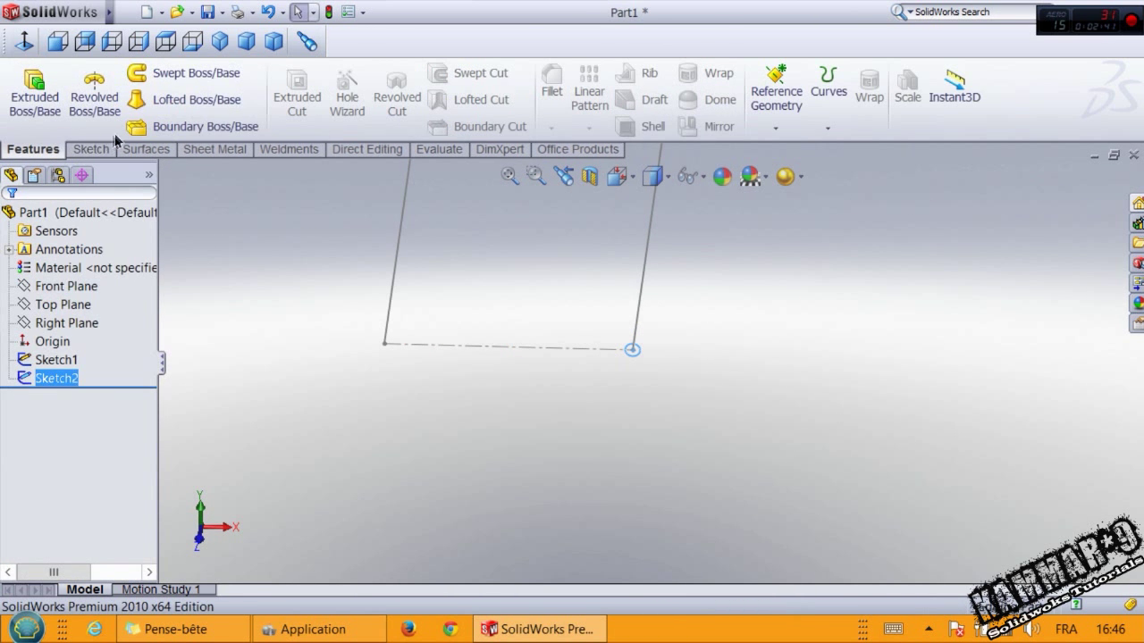
pyautogui.click(141, 99)
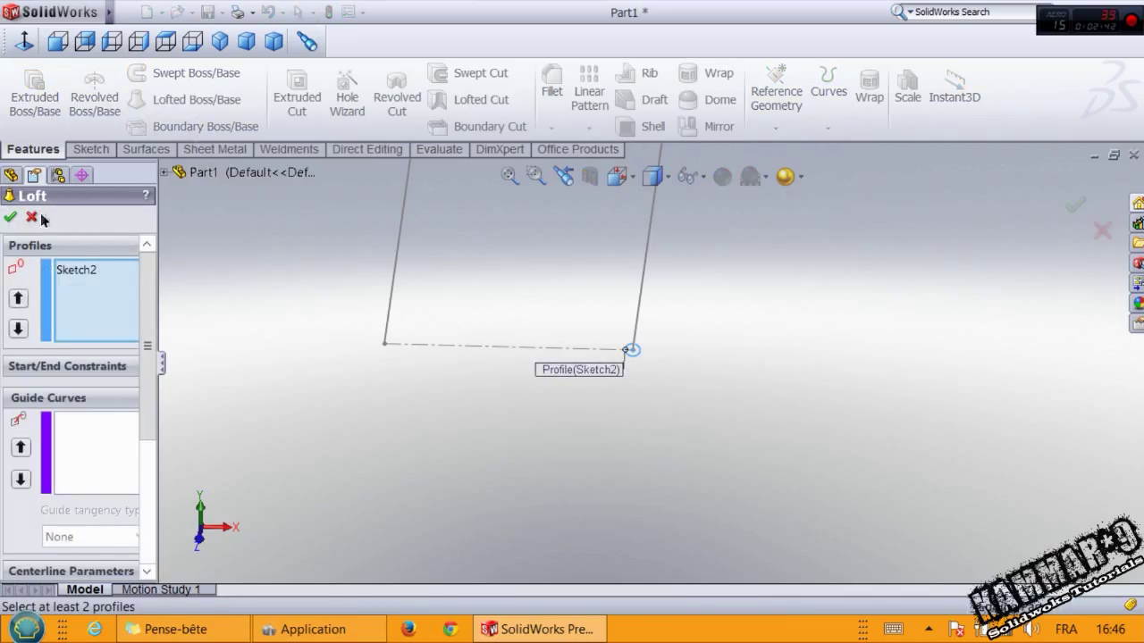
pyautogui.click(31, 216)
pyautogui.click(204, 73)
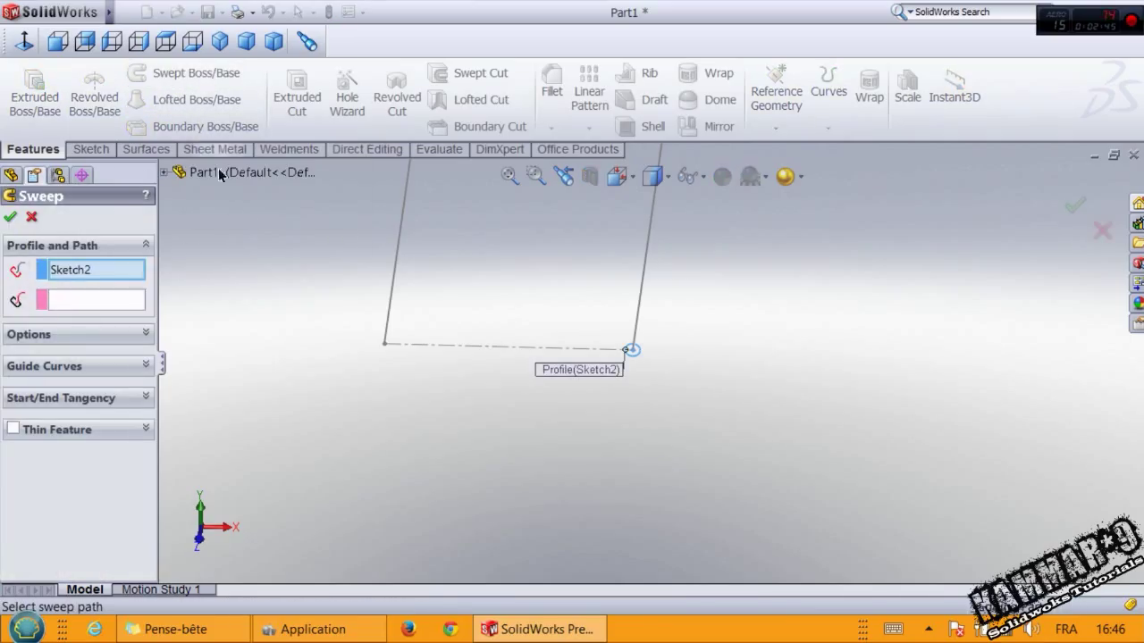
pyautogui.moveTo(620, 251)
pyautogui.mouseDown(button='middle')
pyautogui.moveTo(584, 329)
pyautogui.moveTo(563, 297)
pyautogui.mouseUp(button='middle')
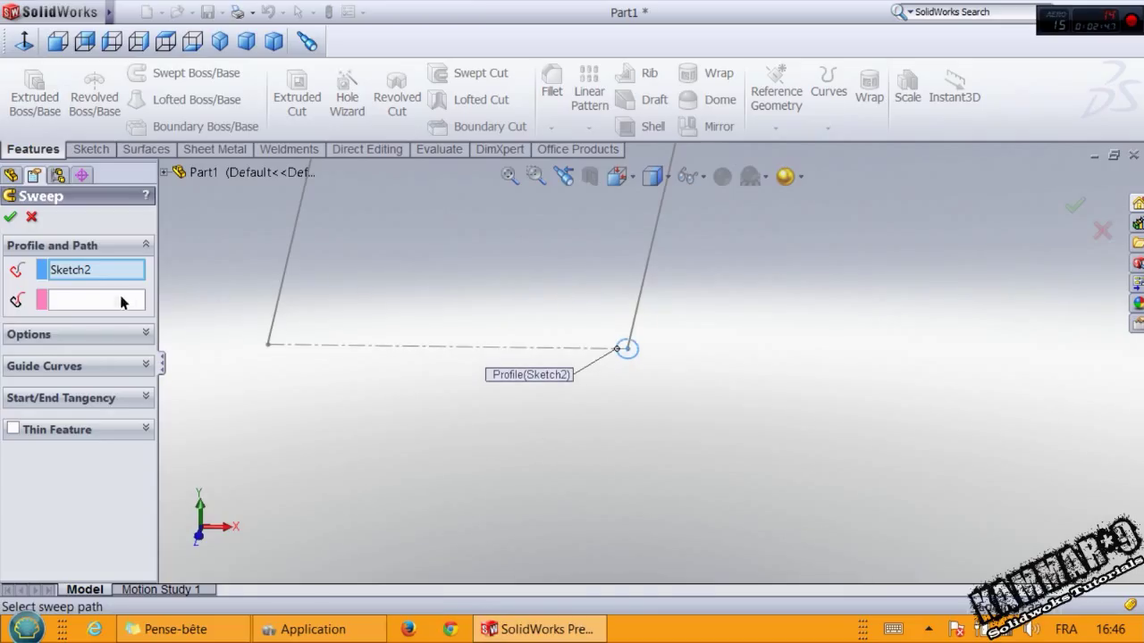
pyautogui.click(103, 304)
pyautogui.click(635, 309)
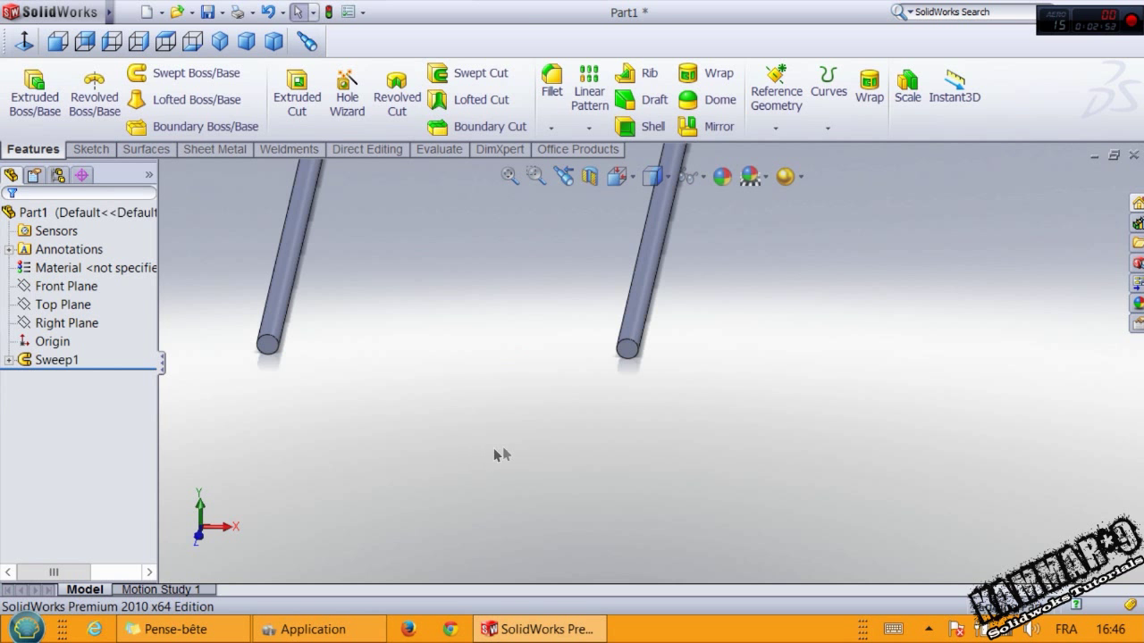
# Start a new sketch on the Top Plane and orient the view normal to it
pyautogui.scroll(5, 554, 454)
pyautogui.scroll(-3, 590, 275)
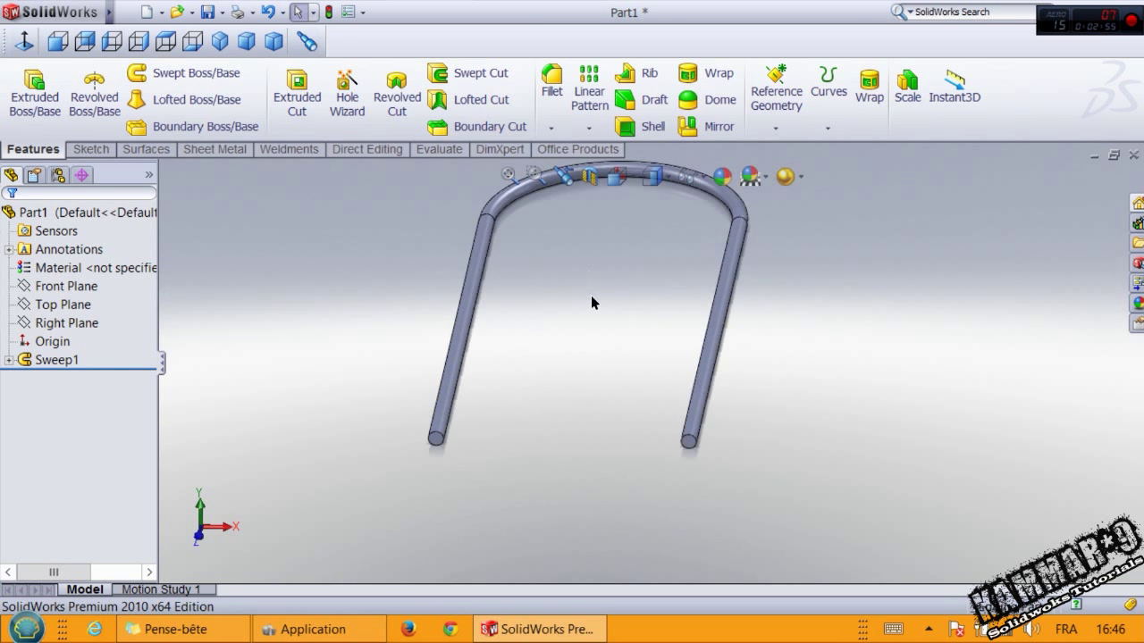
pyautogui.moveTo(590, 295); pyautogui.dragTo(545, 332, button='middle')
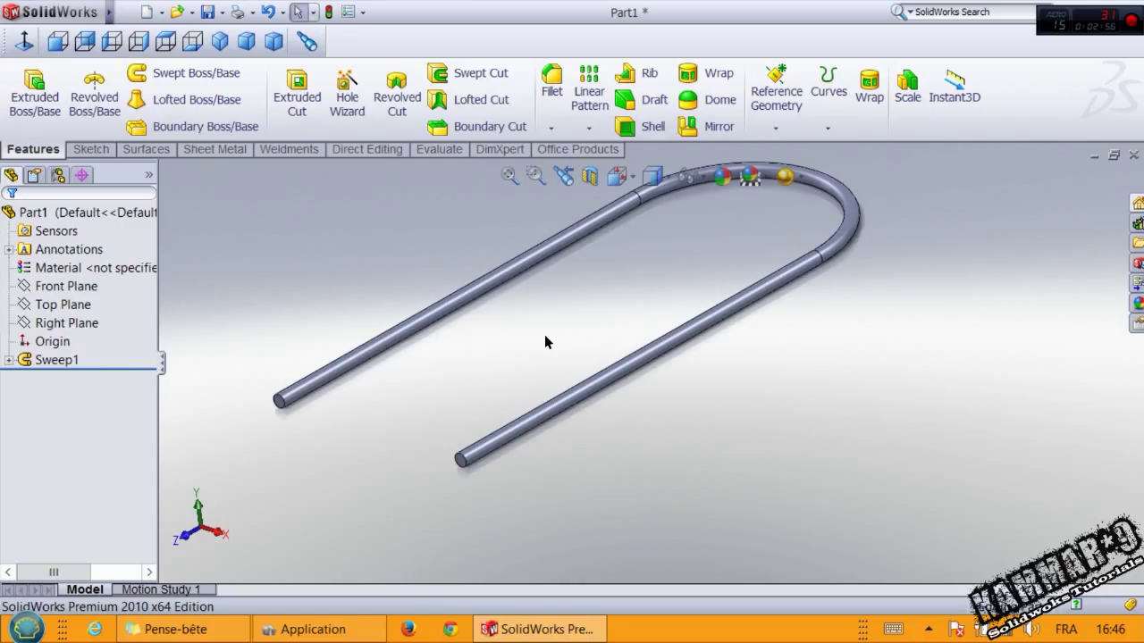
pyautogui.click(53, 307)
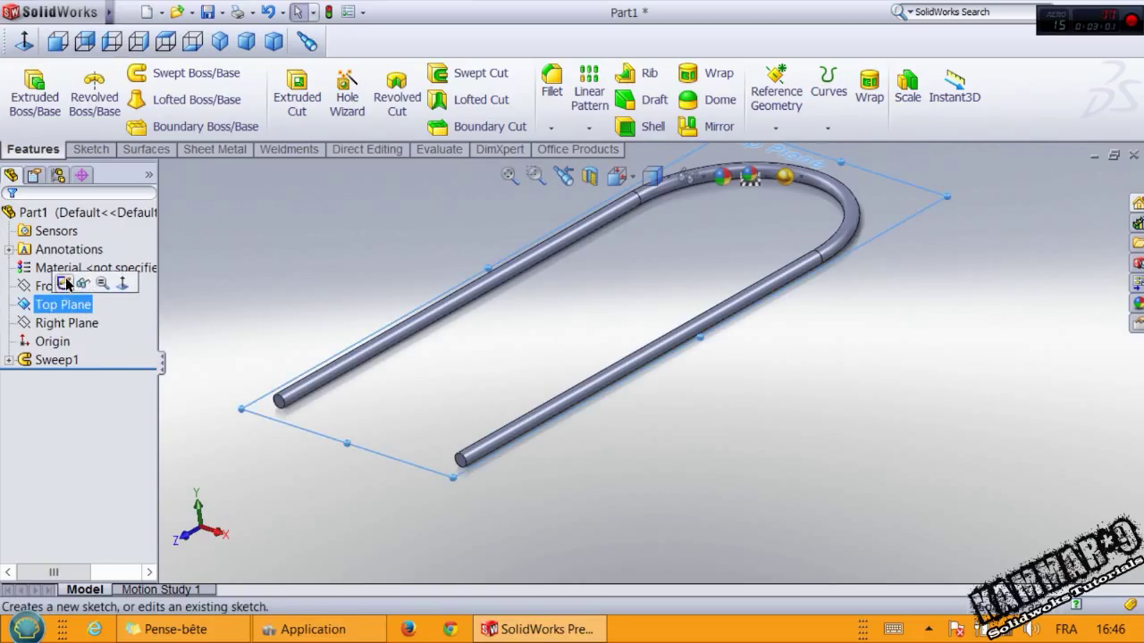
pyautogui.click(71, 284)
pyautogui.click(24, 41)
# Sketch a closed four-sided profile with a slanted upper edge across the right leg's outer edge, about 13 mm wide and 18 mm high on its inner side
pyautogui.scroll(-6, 719, 313)
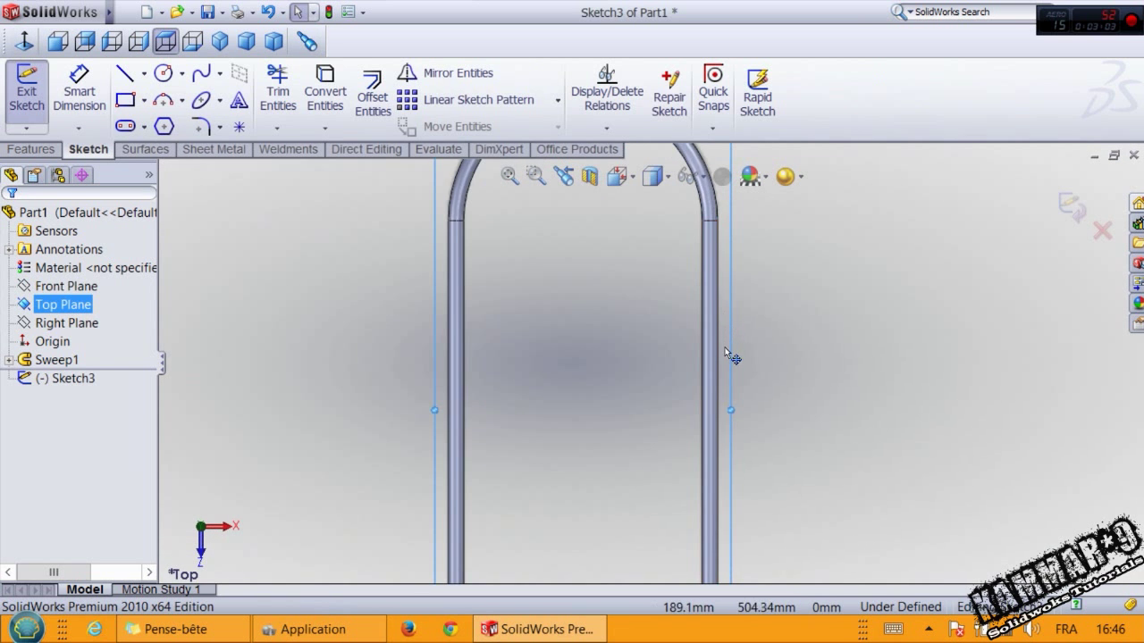
pyautogui.press('l')
pyautogui.scroll(-3, 702, 335)
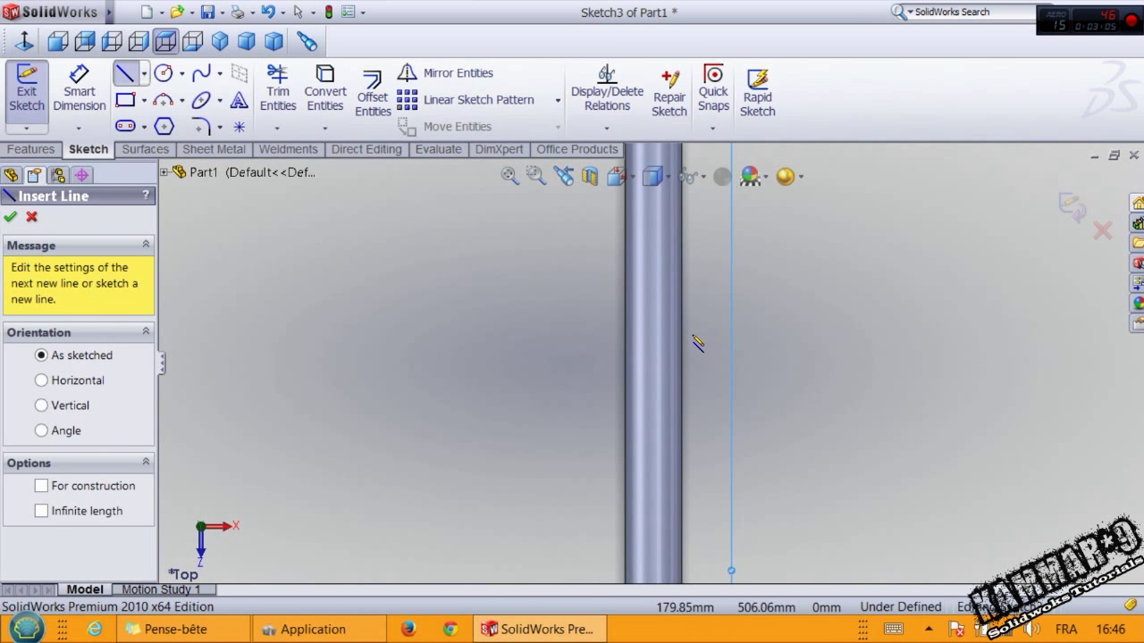
pyautogui.click(665, 390)
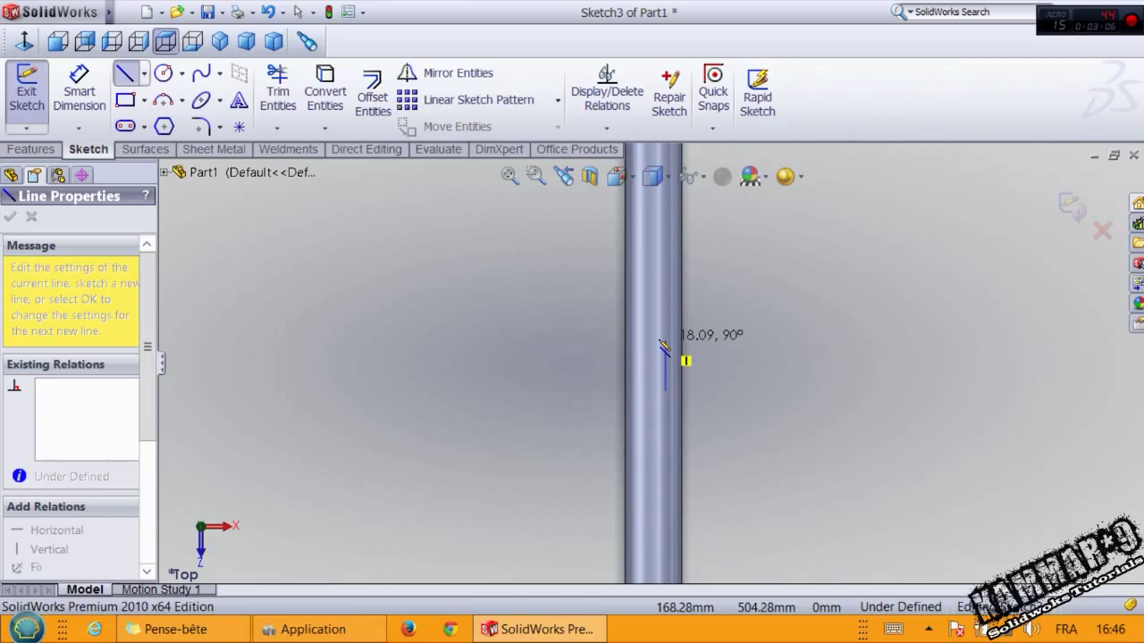
pyautogui.click(665, 340)
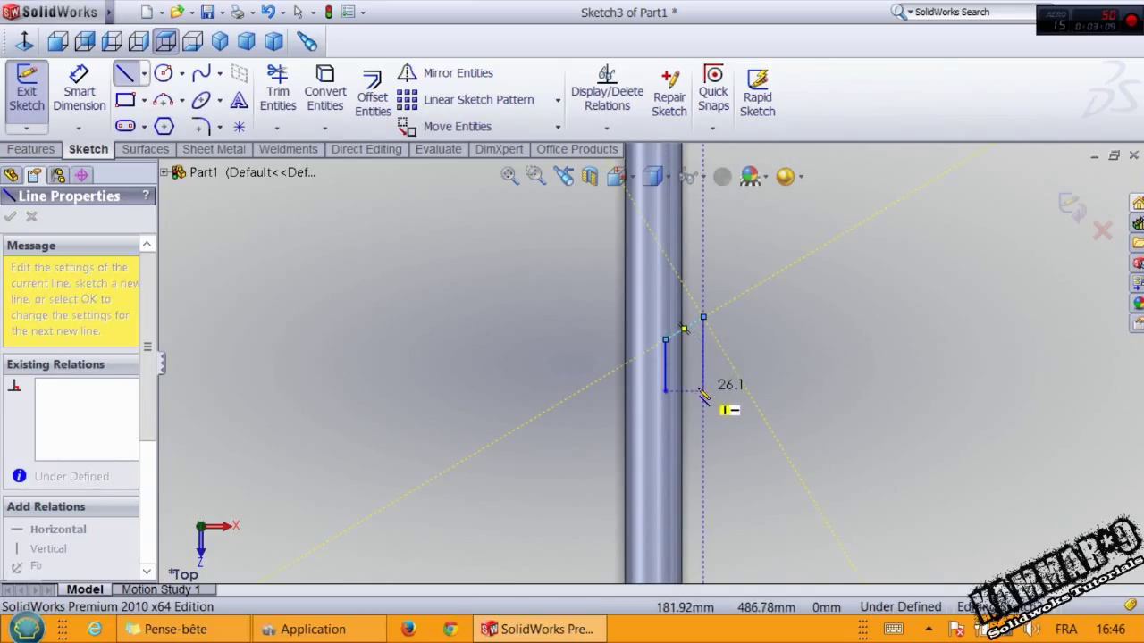
pyautogui.click(703, 391)
pyautogui.click(665, 391)
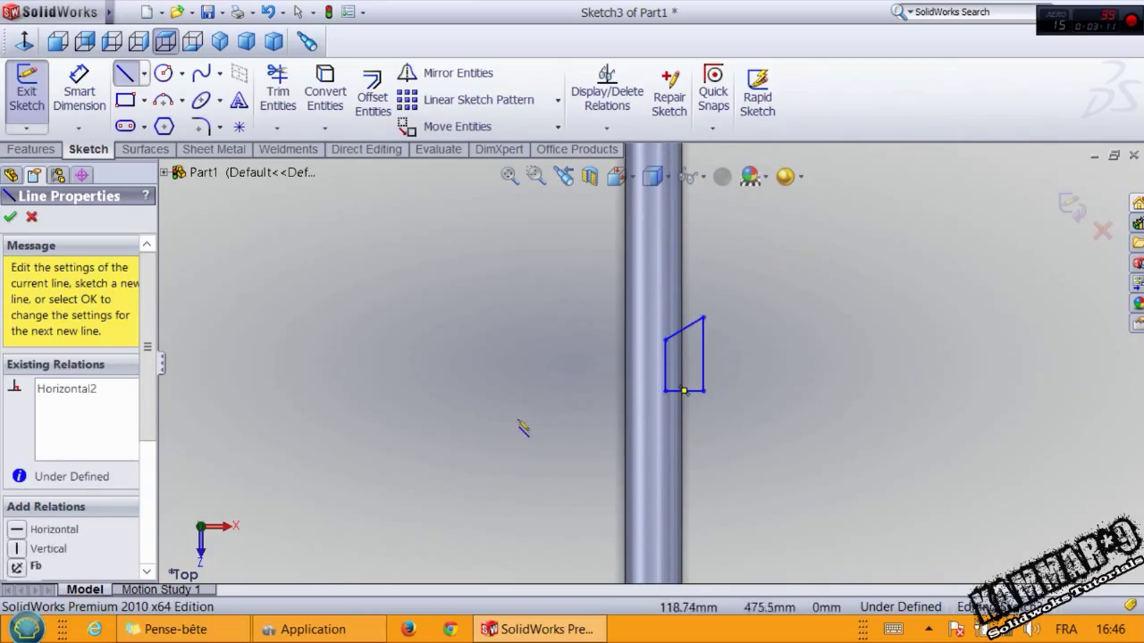
pyautogui.press('Escape')
# Dimension the profile's lower horizontal edge and set it to 2 mm
pyautogui.scroll(-5, 662, 345)
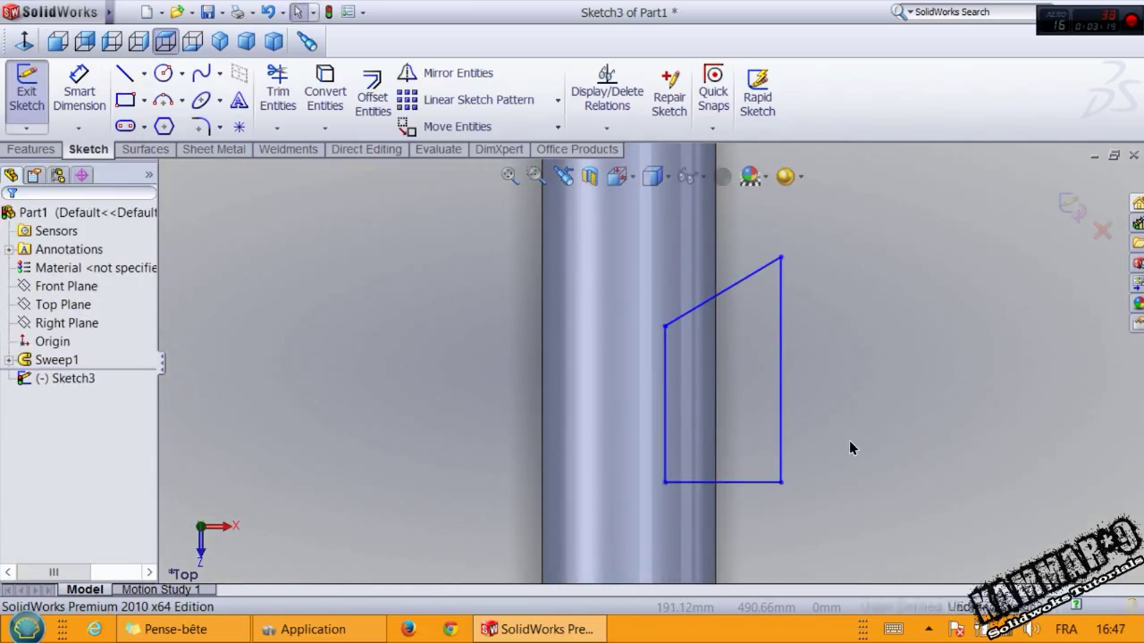
pyautogui.moveTo(850, 444); pyautogui.dragTo(868, 302, button='right')
pyautogui.click(715, 483)
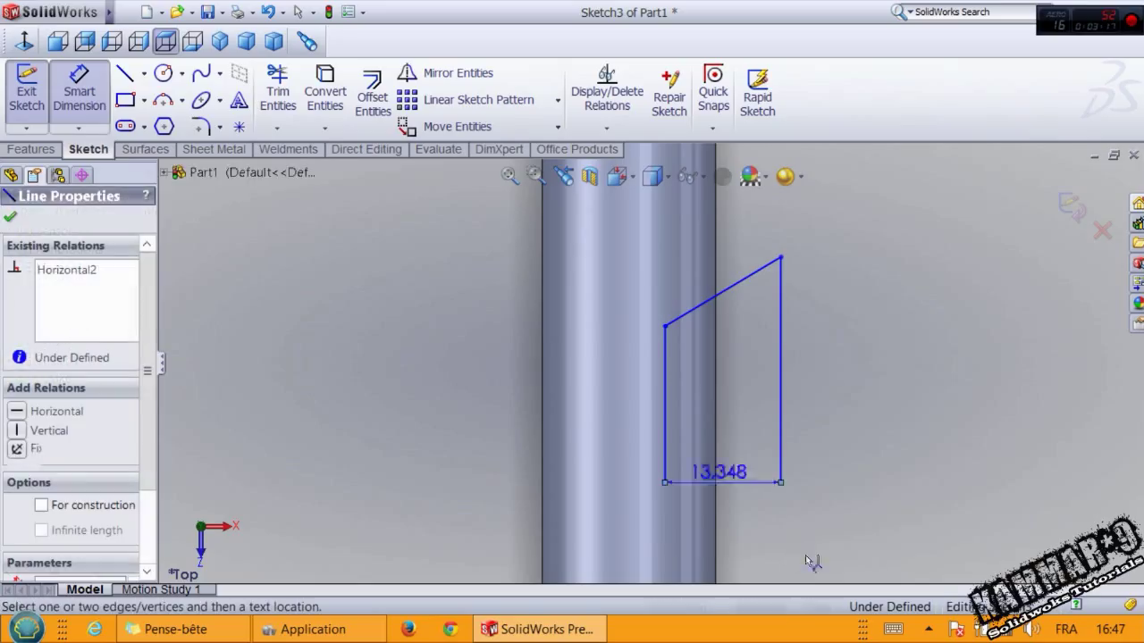
pyautogui.click(861, 537)
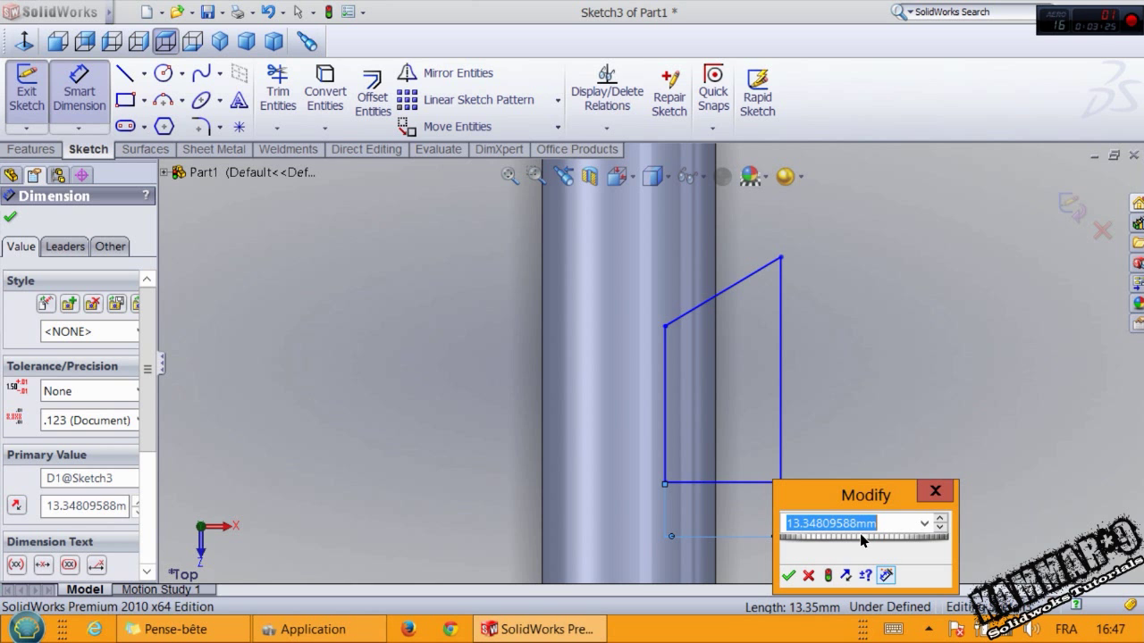
pyautogui.write('2')
pyautogui.press('Return')
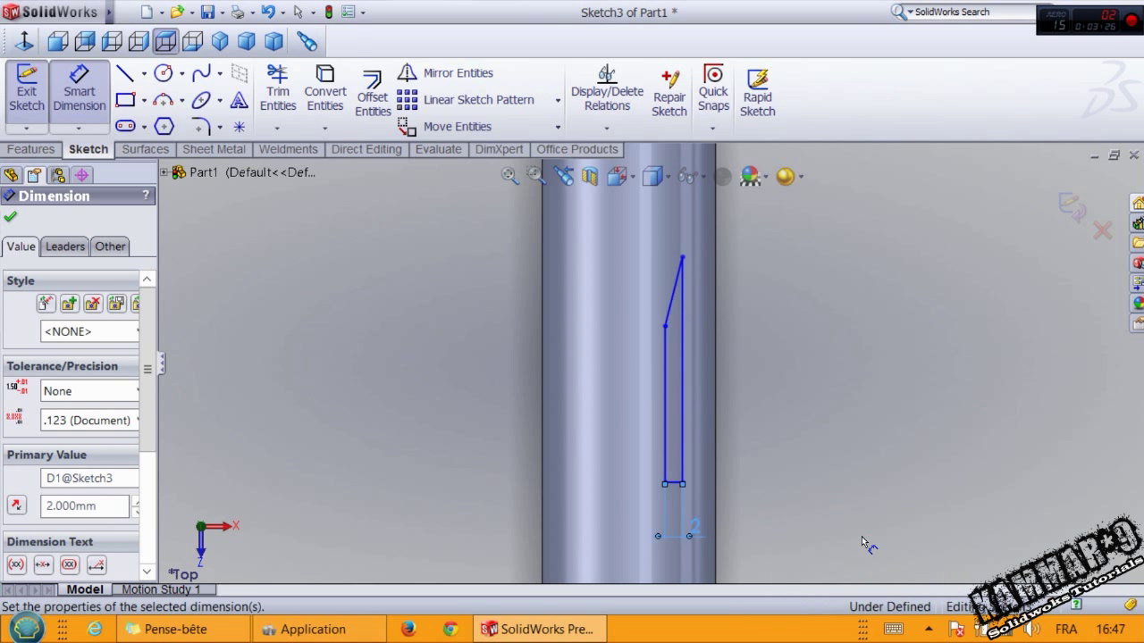
# Dimension the profile's inner vertical edge and set its length to 2 mm
pyautogui.scroll(-3, 657, 457)
pyautogui.click(667, 411)
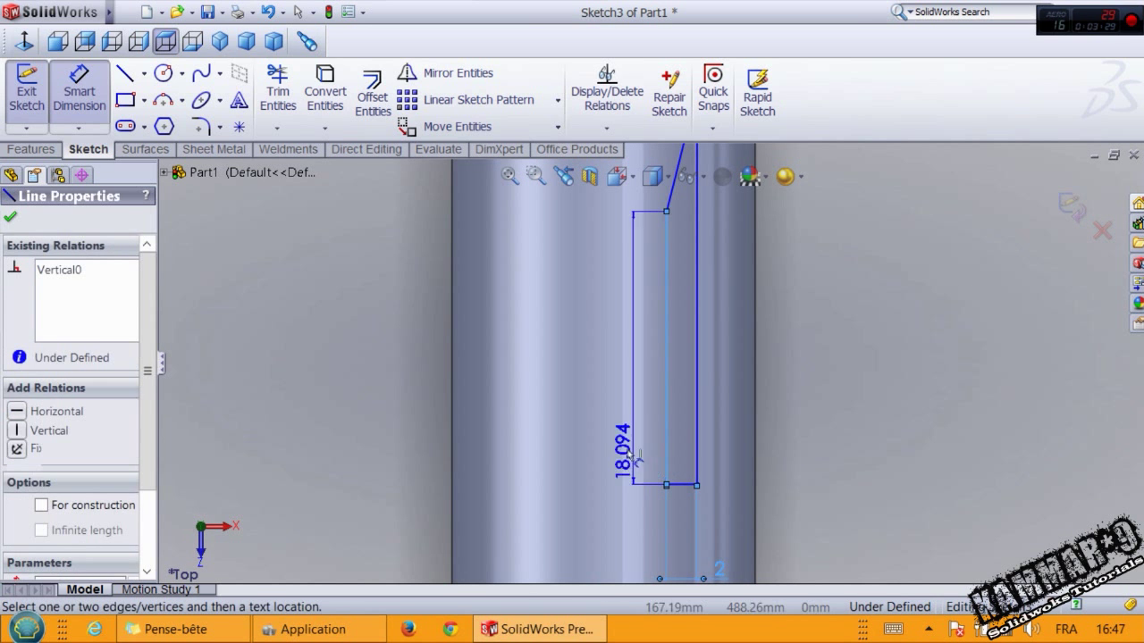
pyautogui.click(614, 444)
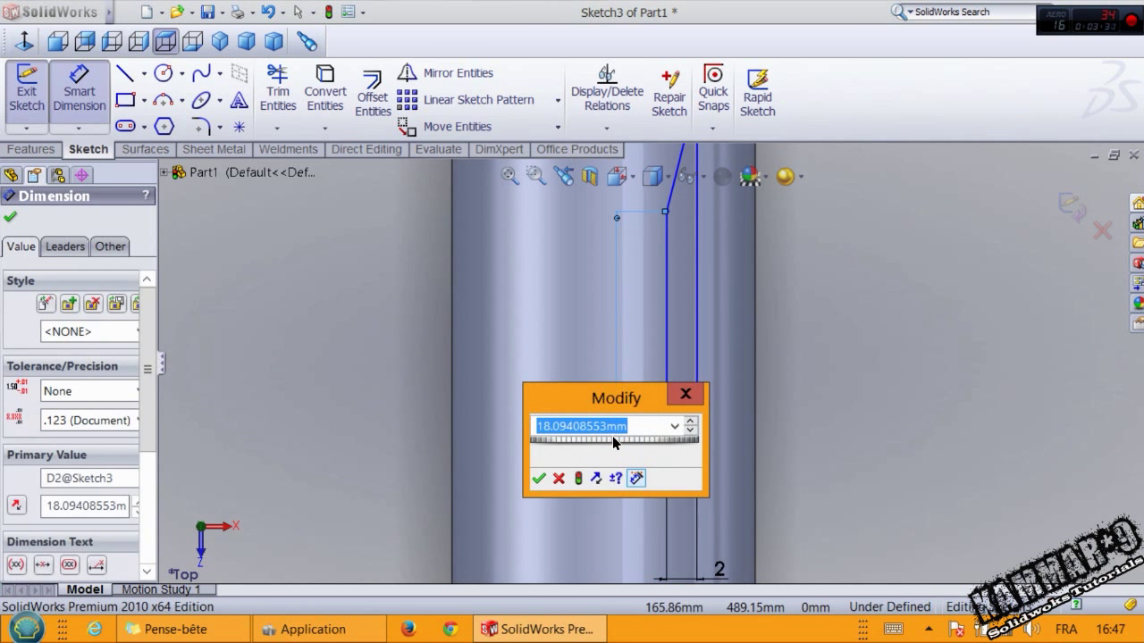
pyautogui.write('2')
pyautogui.press('Return')
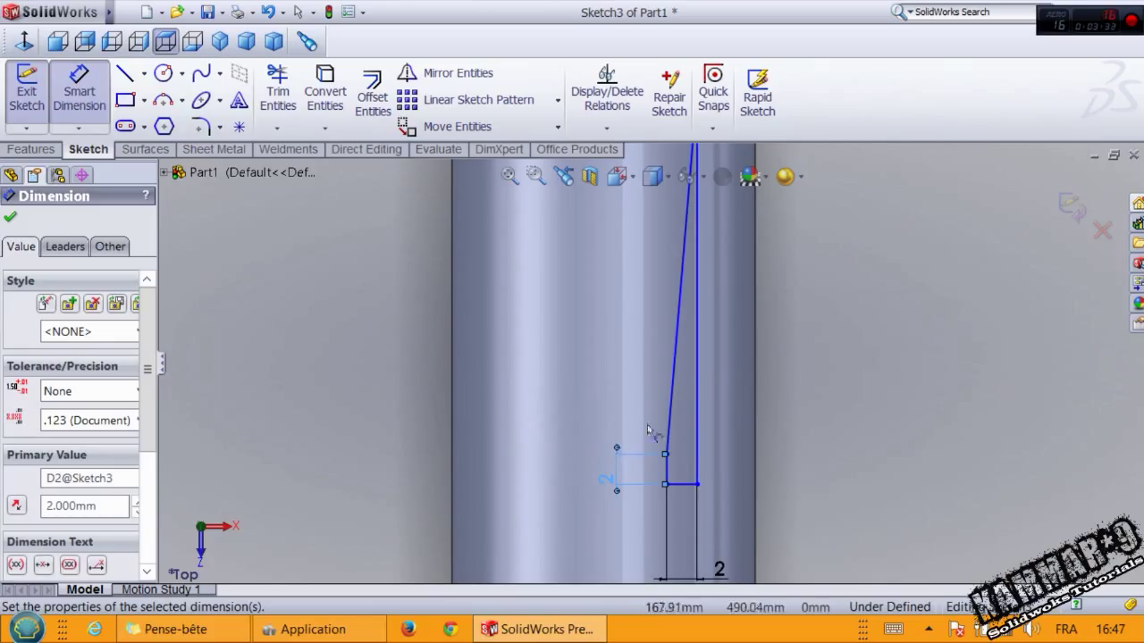
# Dimension the angle between the profile's slanted edge and its inner vertical edge, and set it to 45 degrees
pyautogui.scroll(-2, 686, 463)
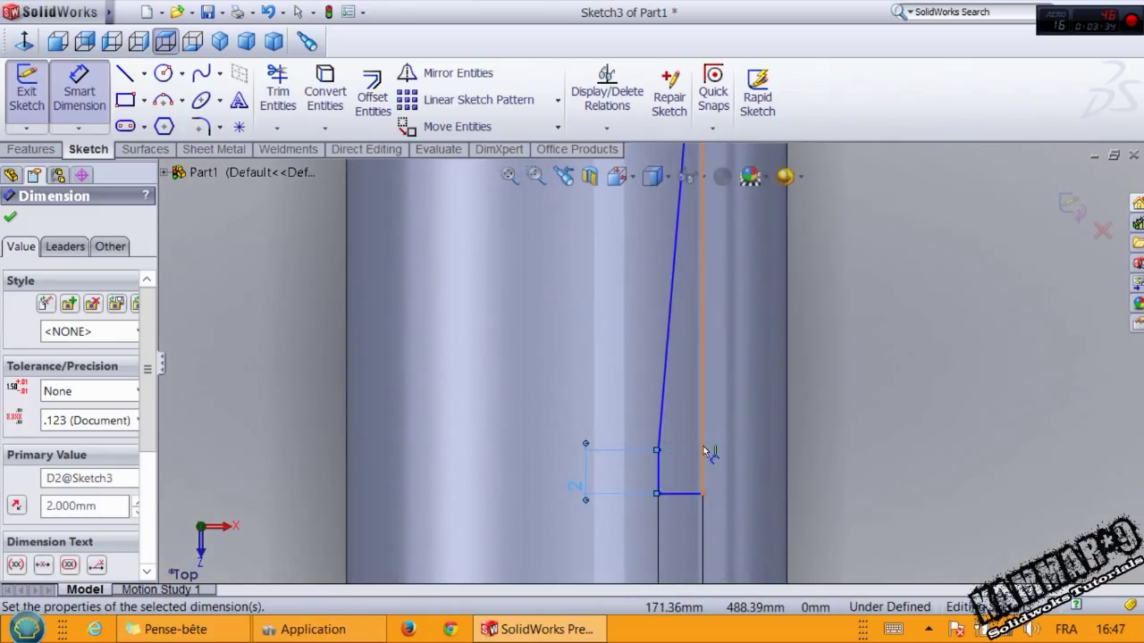
pyautogui.scroll(-3, 660, 396)
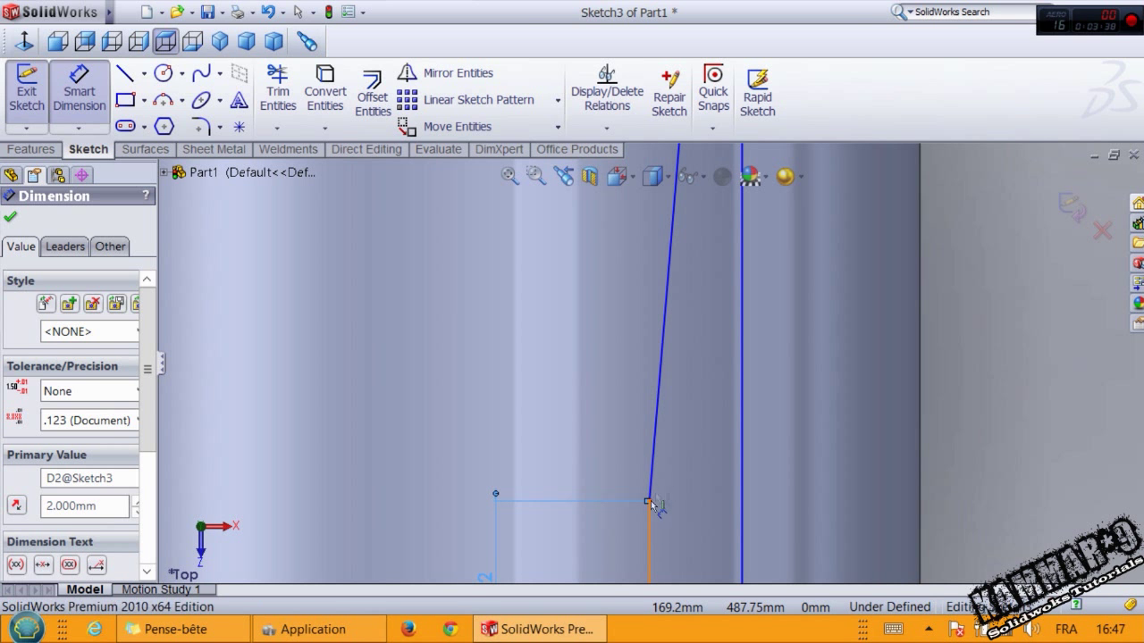
pyautogui.click(647, 521)
pyautogui.click(655, 424)
pyautogui.scroll(5, 659, 380)
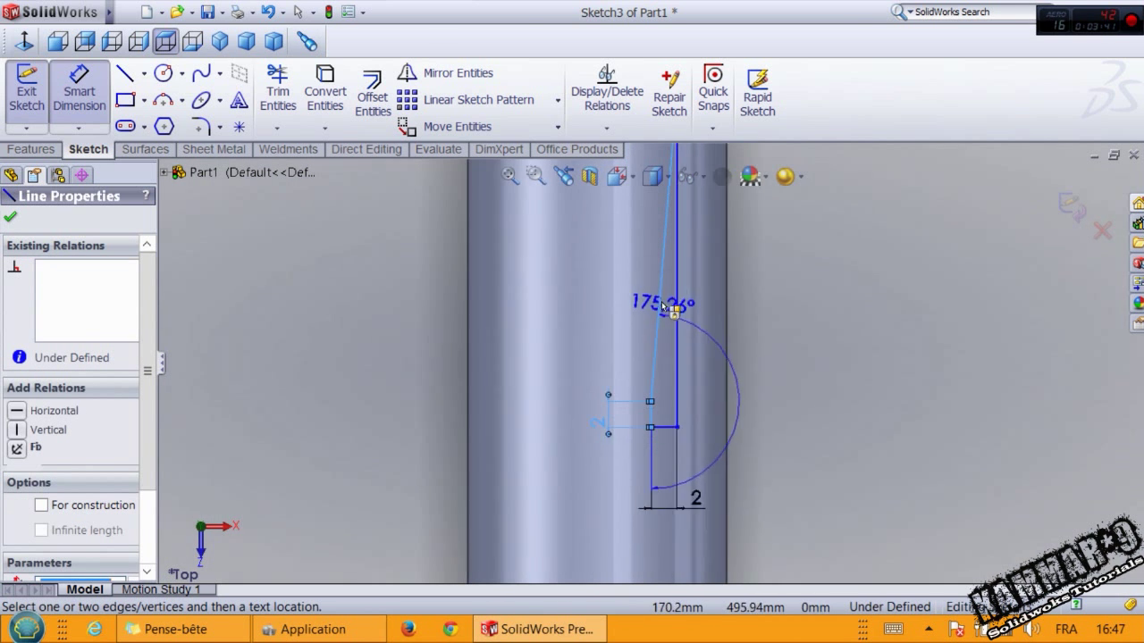
pyautogui.click(651, 259)
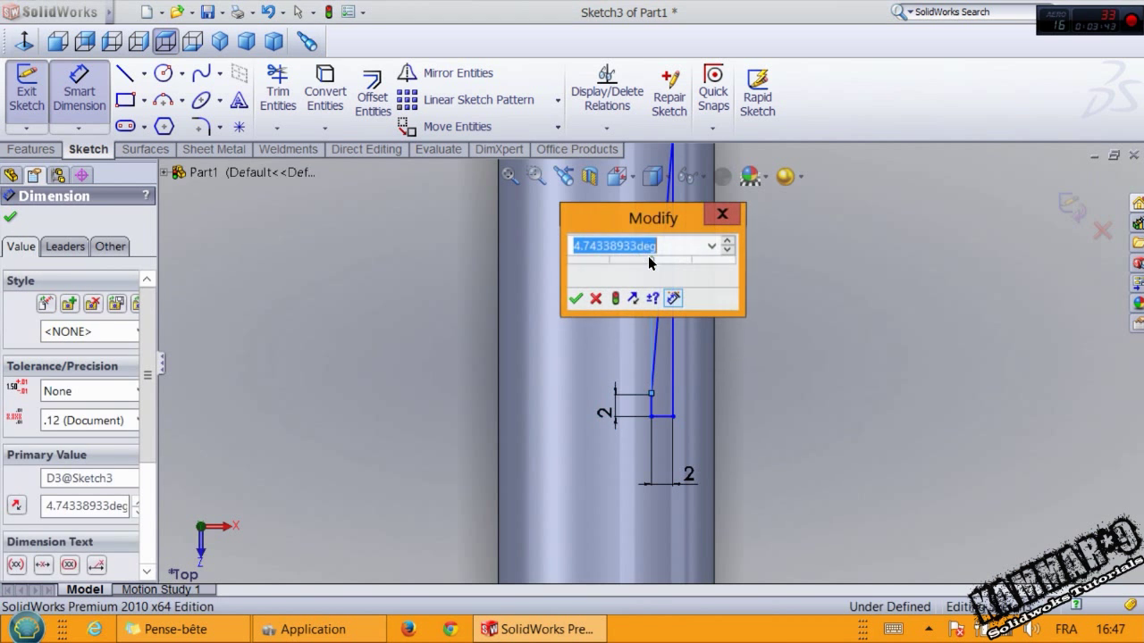
pyautogui.write('45')
pyautogui.press('Return')
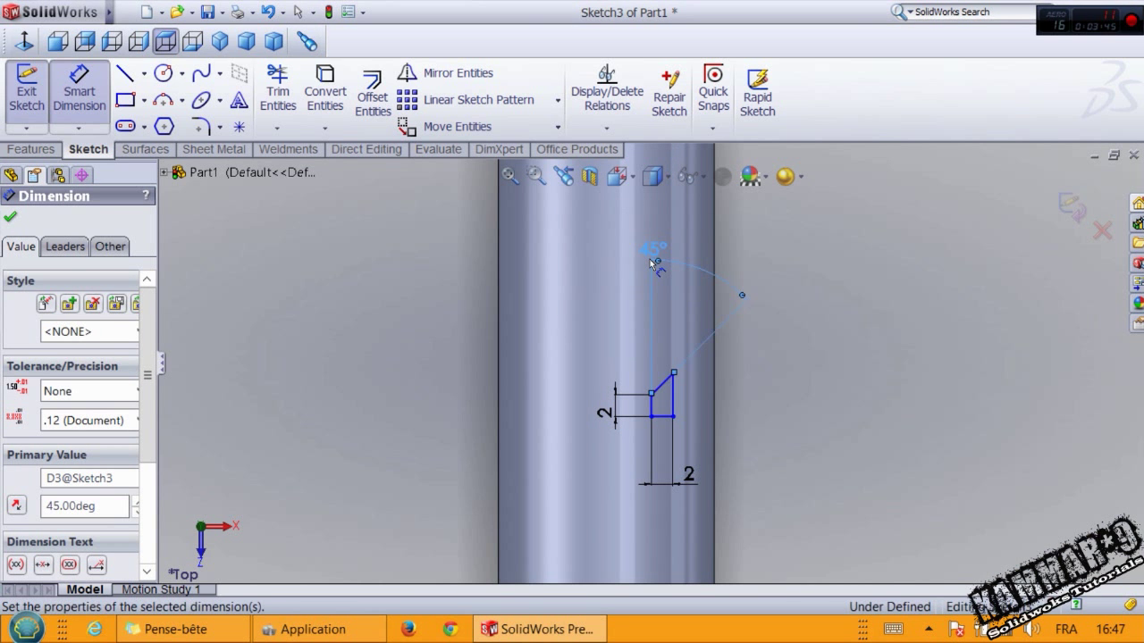
# Dimension the distance from the profile's inner vertical edge to the right leg's outer edge and set it to 1.5 mm
pyautogui.scroll(-5, 650, 353)
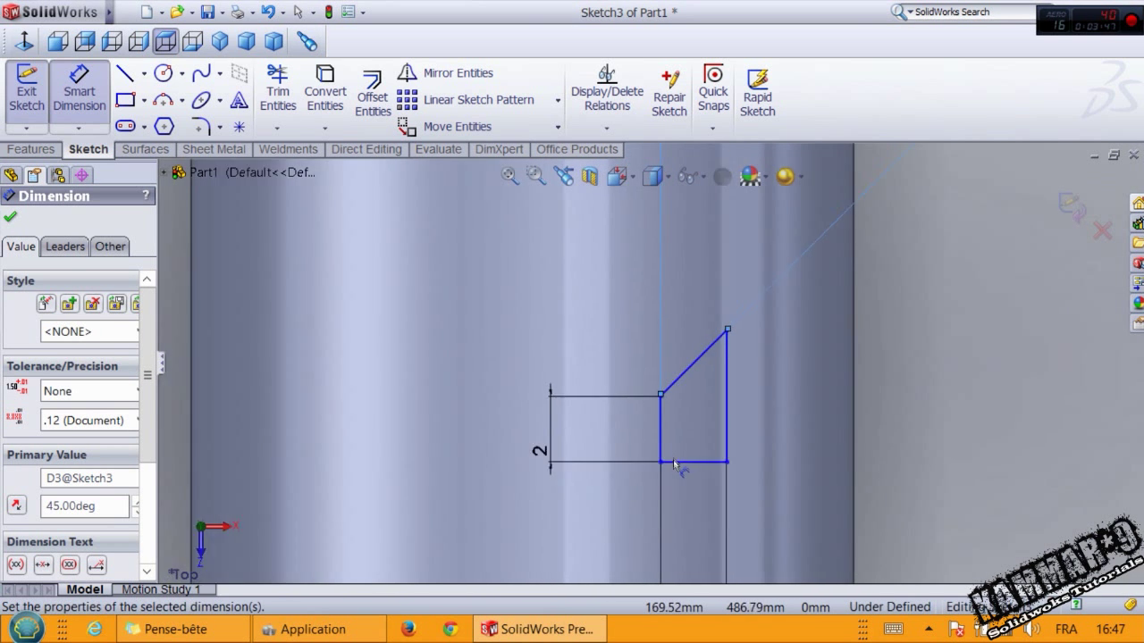
pyautogui.scroll(2, 675, 463)
pyautogui.scroll(-2, 635, 492)
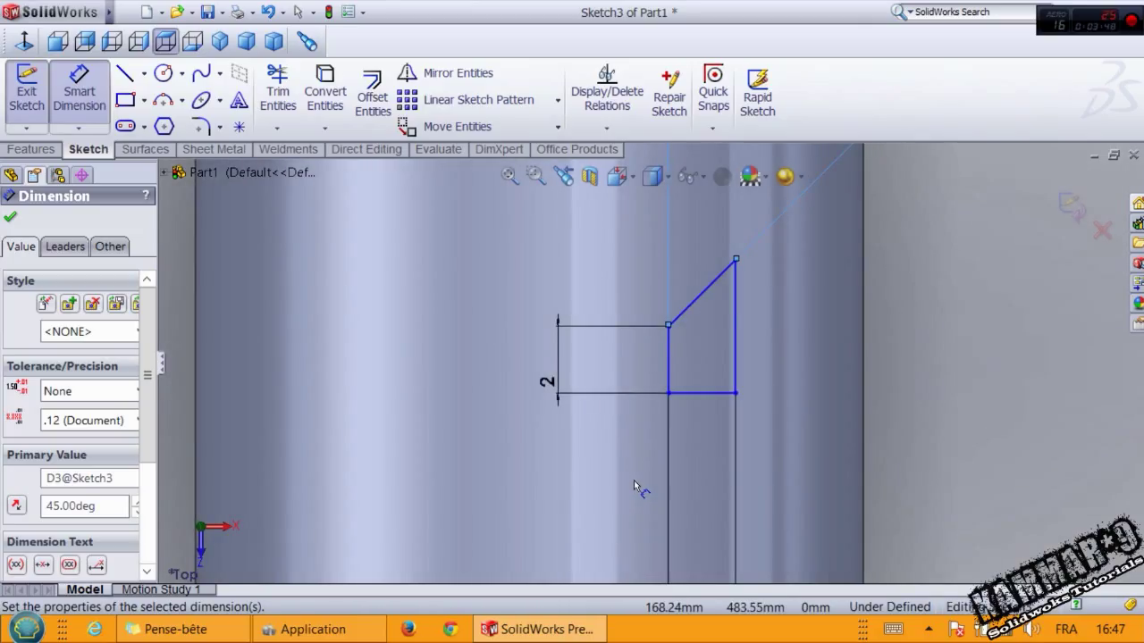
pyautogui.click(669, 367)
pyautogui.click(862, 378)
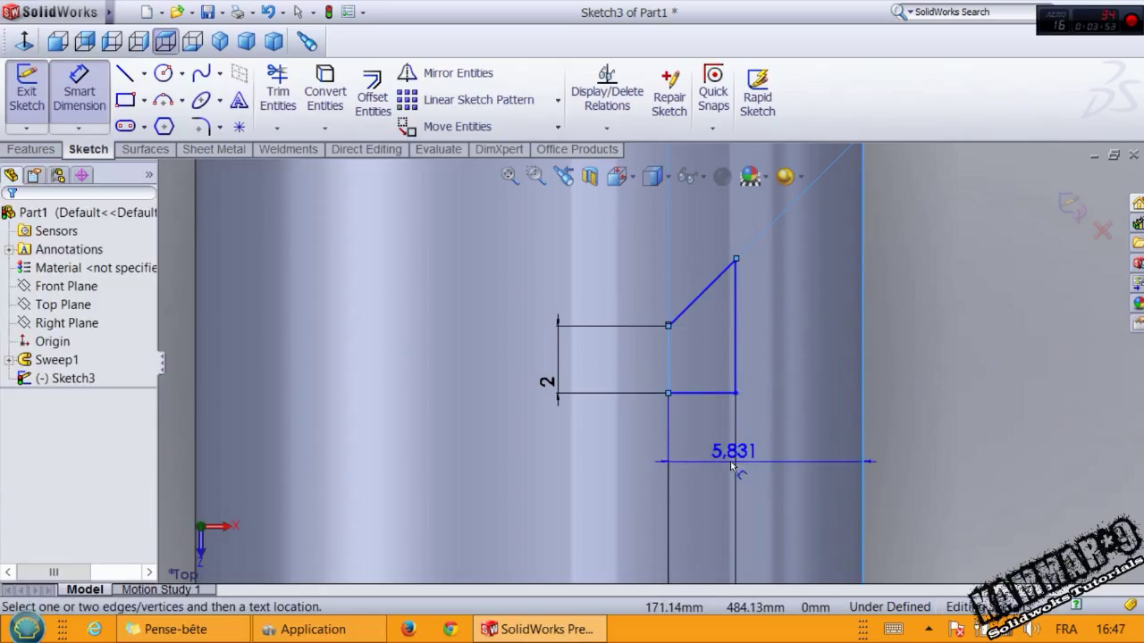
pyautogui.click(730, 461)
pyautogui.write('1.5')
pyautogui.press('Return')
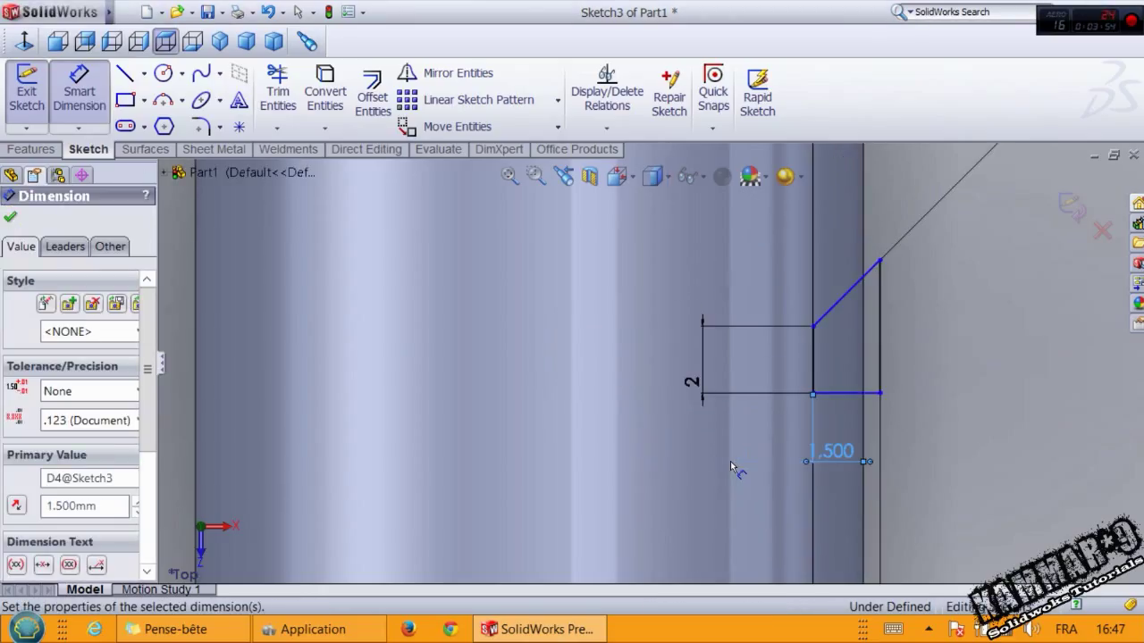
# Dimension the vertical distance from the origin to the profile's lower horizontal edge and set it to 390 mm
pyautogui.click(847, 394)
pyautogui.scroll(6, 867, 432)
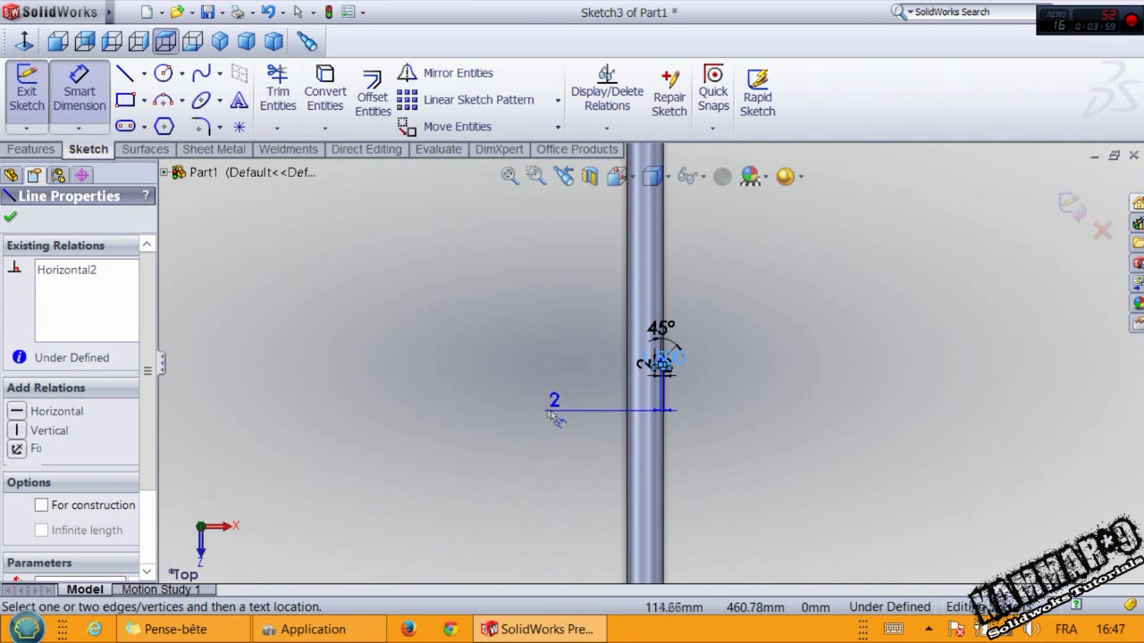
pyautogui.scroll(2, 545, 429)
pyautogui.scroll(-6, 607, 541)
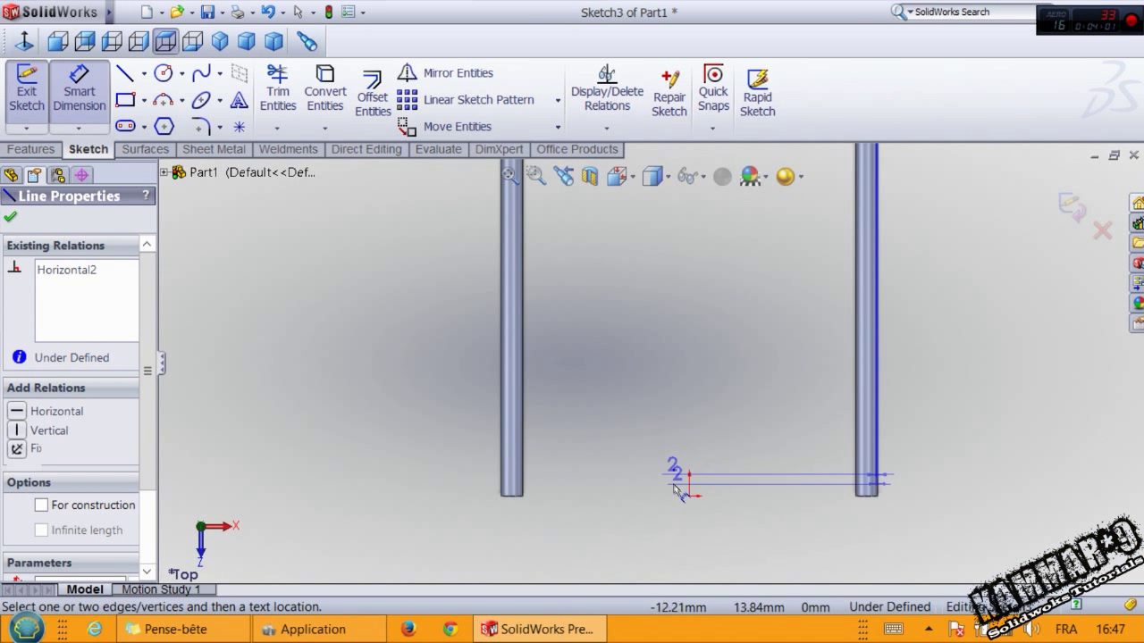
pyautogui.click(688, 493)
pyautogui.click(962, 430)
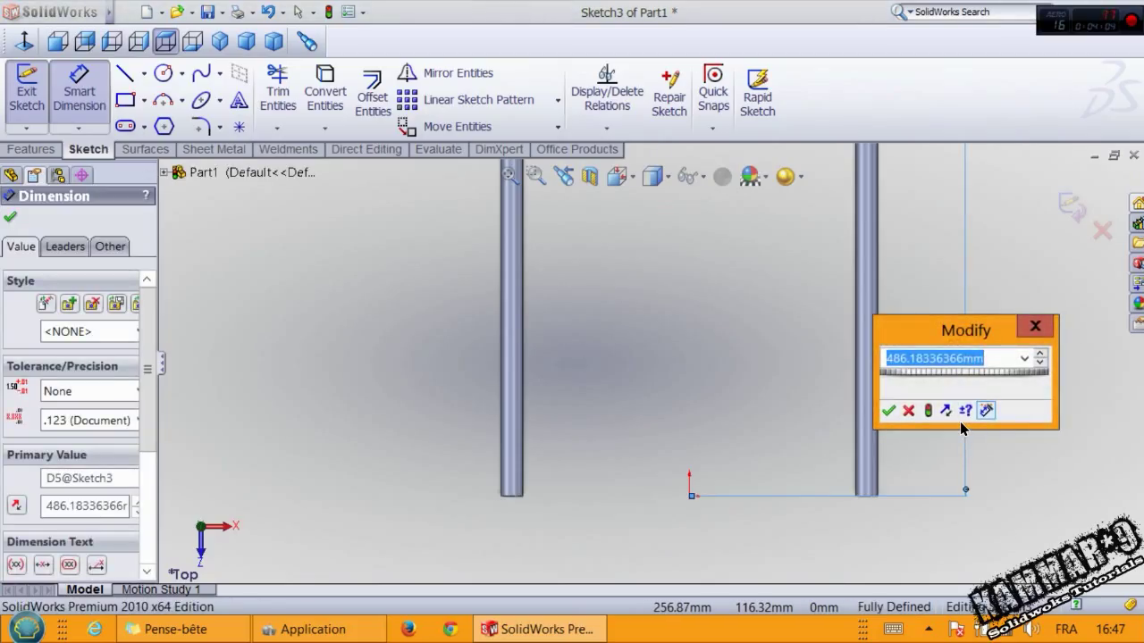
pyautogui.write('3')
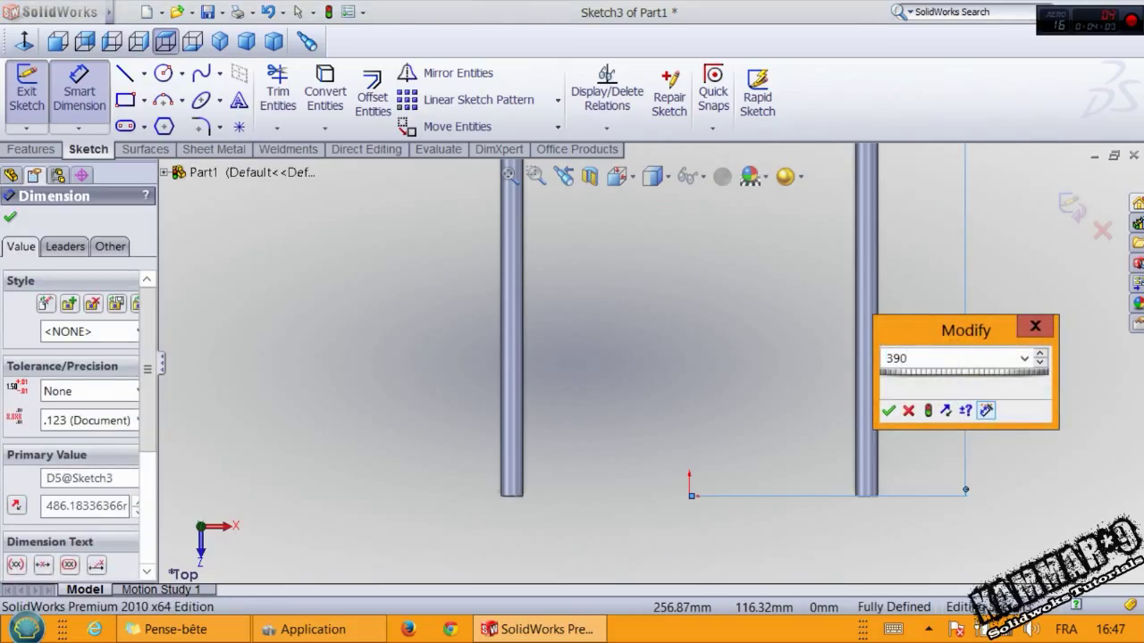
pyautogui.write('90')
pyautogui.press('Return')
# Create a 360-degree Revolved Cut from the profile, using its lower horizontal line as the axis of revolution
pyautogui.scroll(3, 965, 434)
pyautogui.scroll(-2, 682, 355)
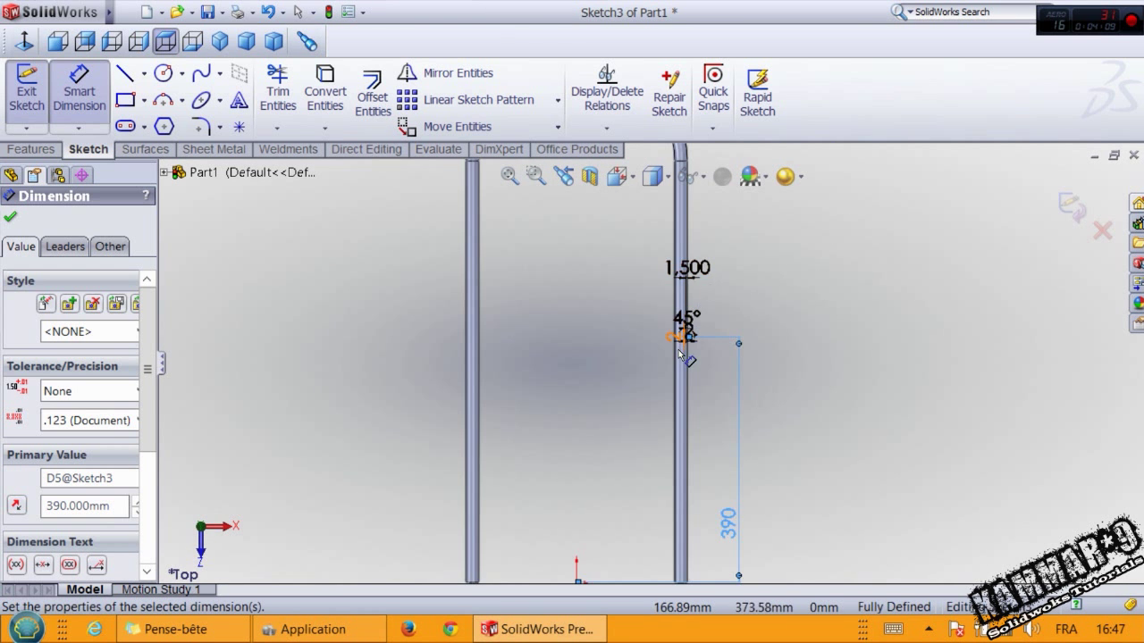
pyautogui.scroll(-5, 681, 355)
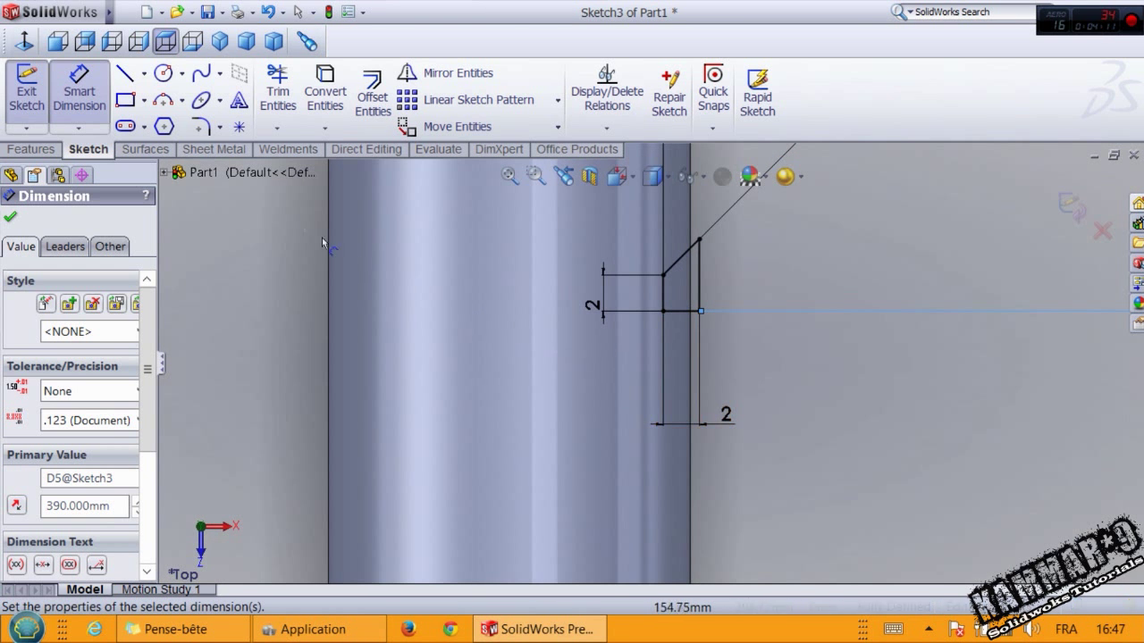
pyautogui.click(45, 150)
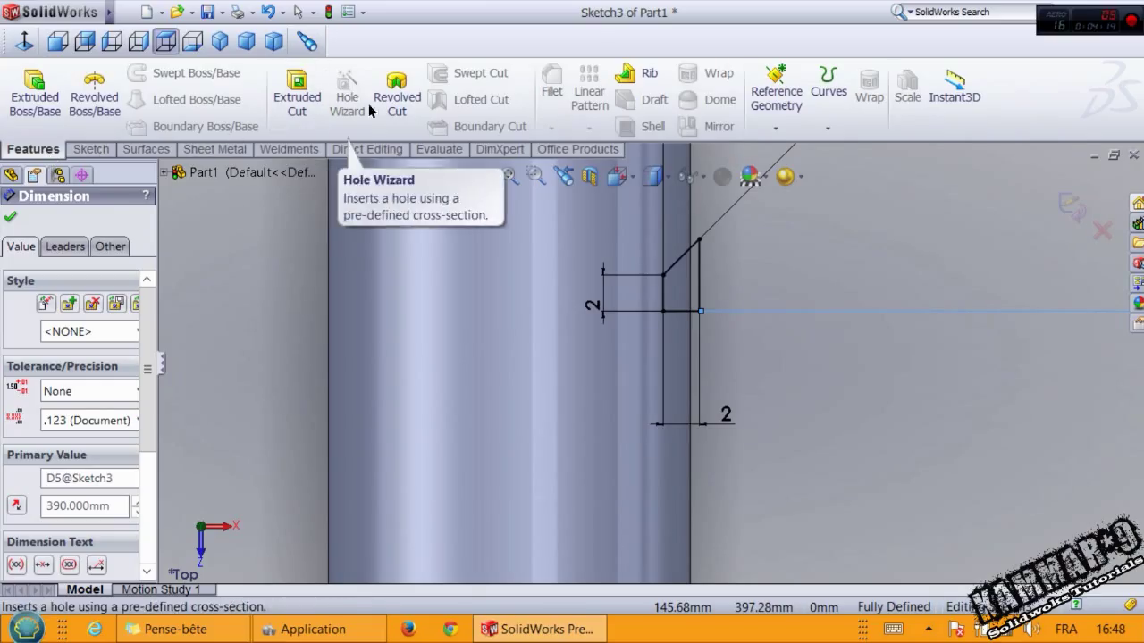
pyautogui.click(396, 96)
pyautogui.scroll(-2, 637, 306)
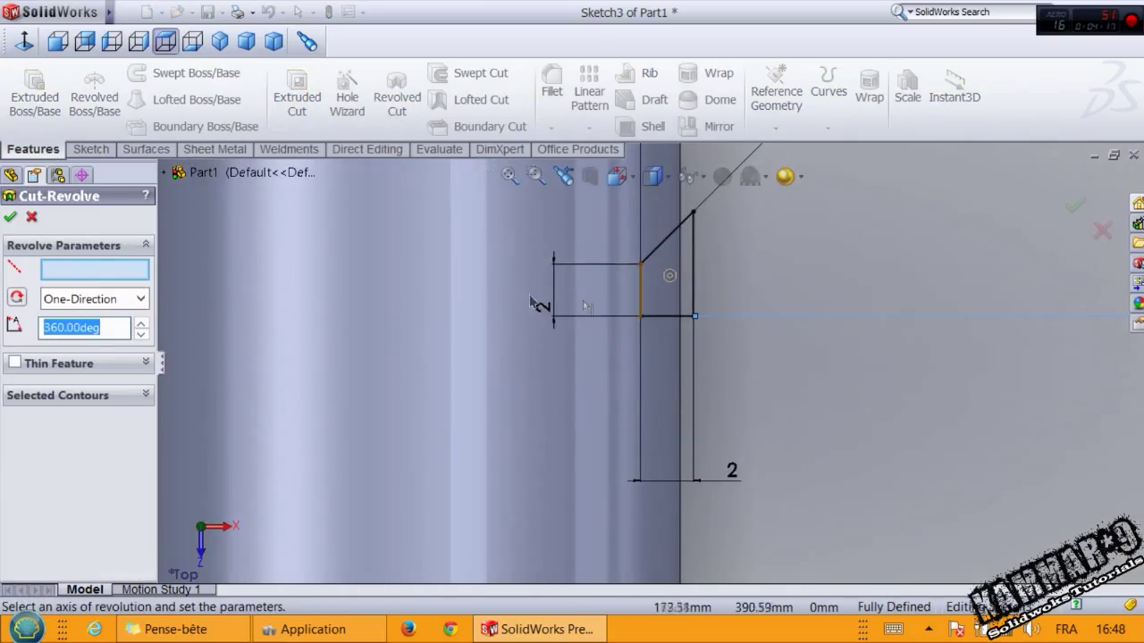
pyautogui.click(666, 316)
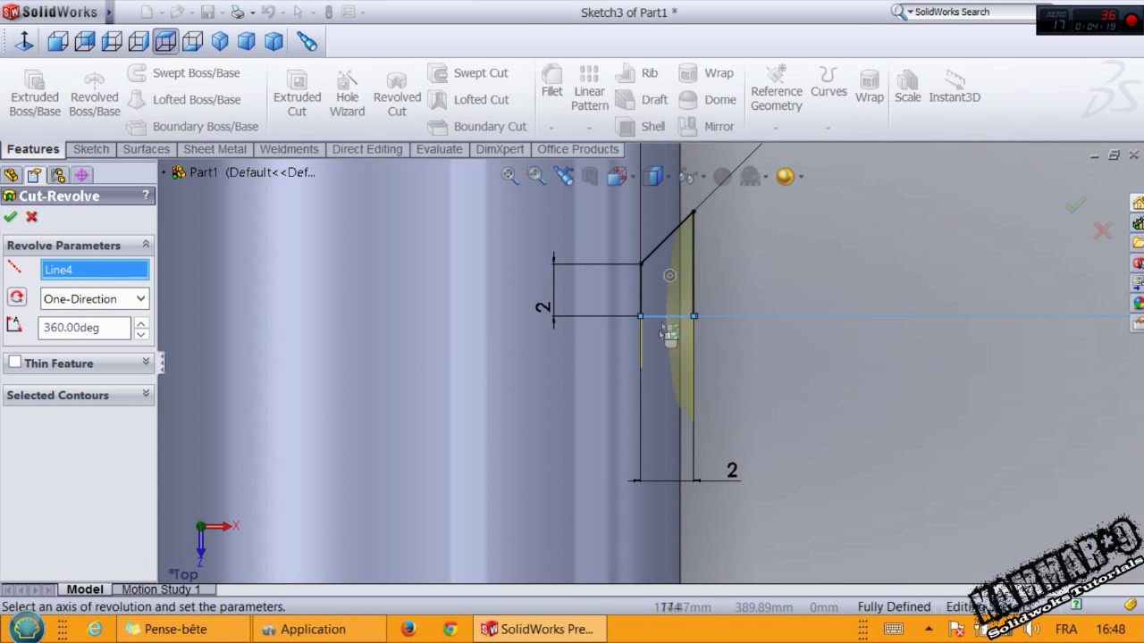
pyautogui.click(10, 217)
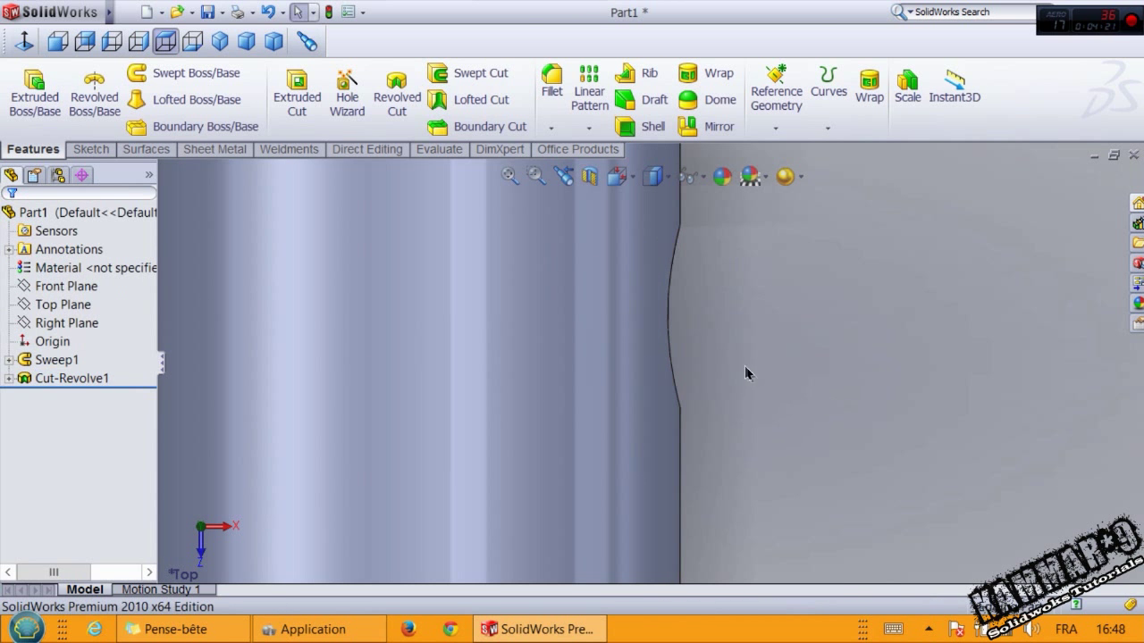
pyautogui.scroll(5, 693, 371)
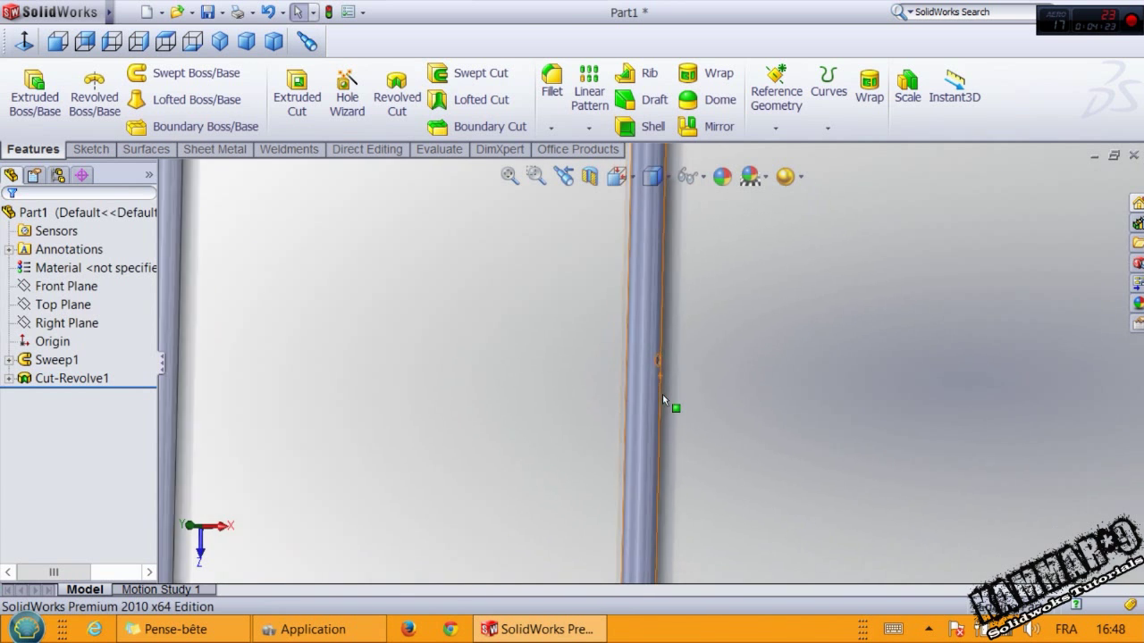
pyautogui.scroll(-2, 545, 345)
pyautogui.click(69, 379)
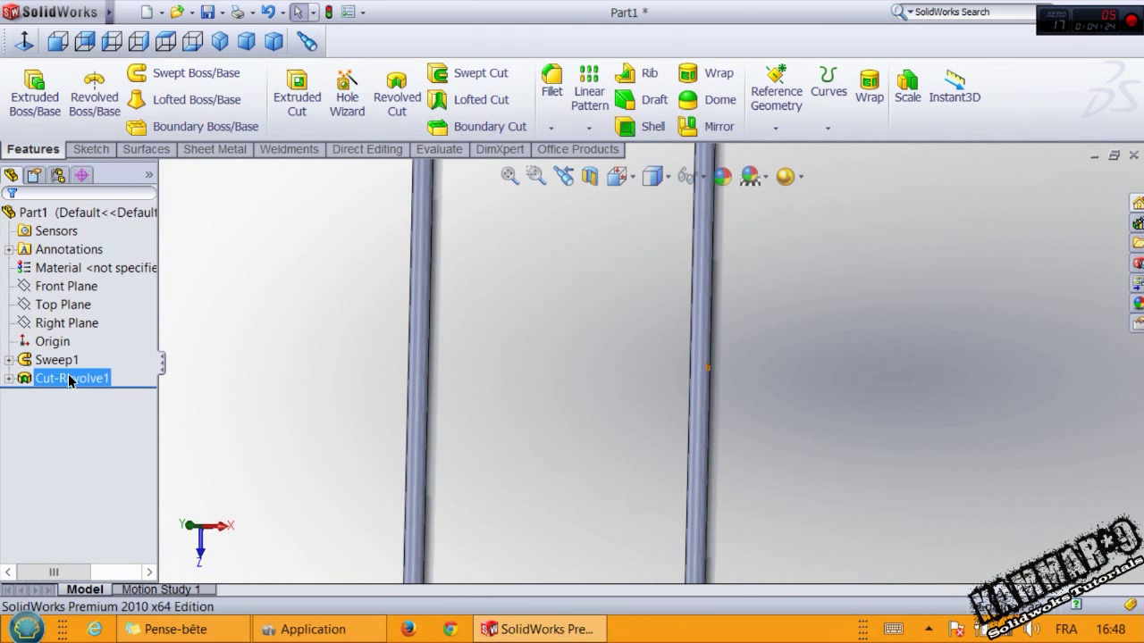
pyautogui.click(463, 392)
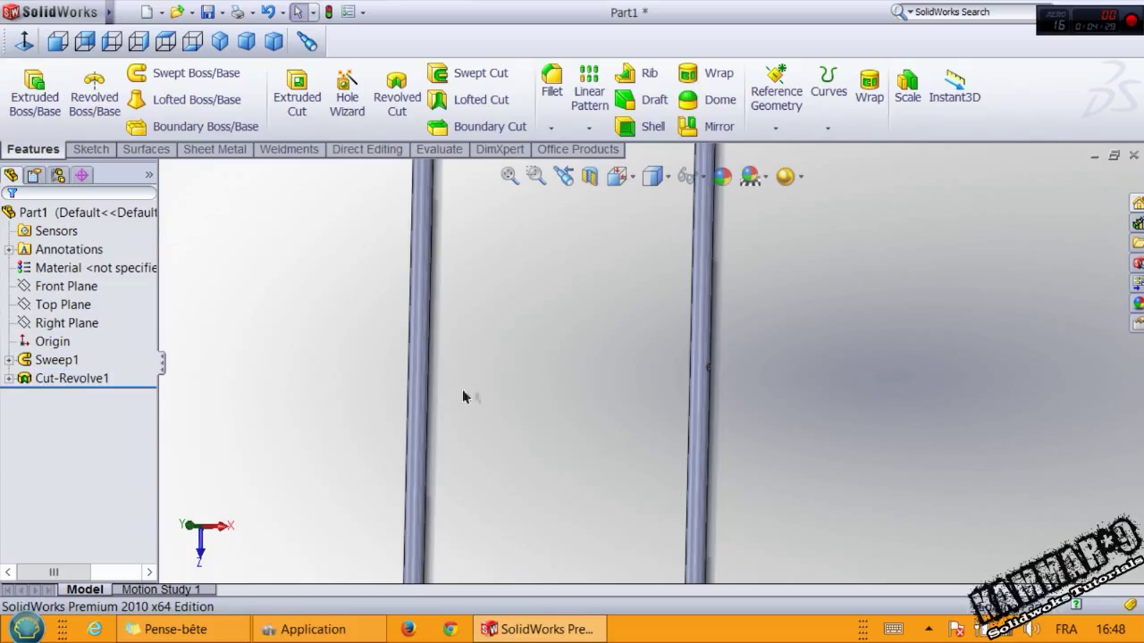
pyautogui.click(76, 382)
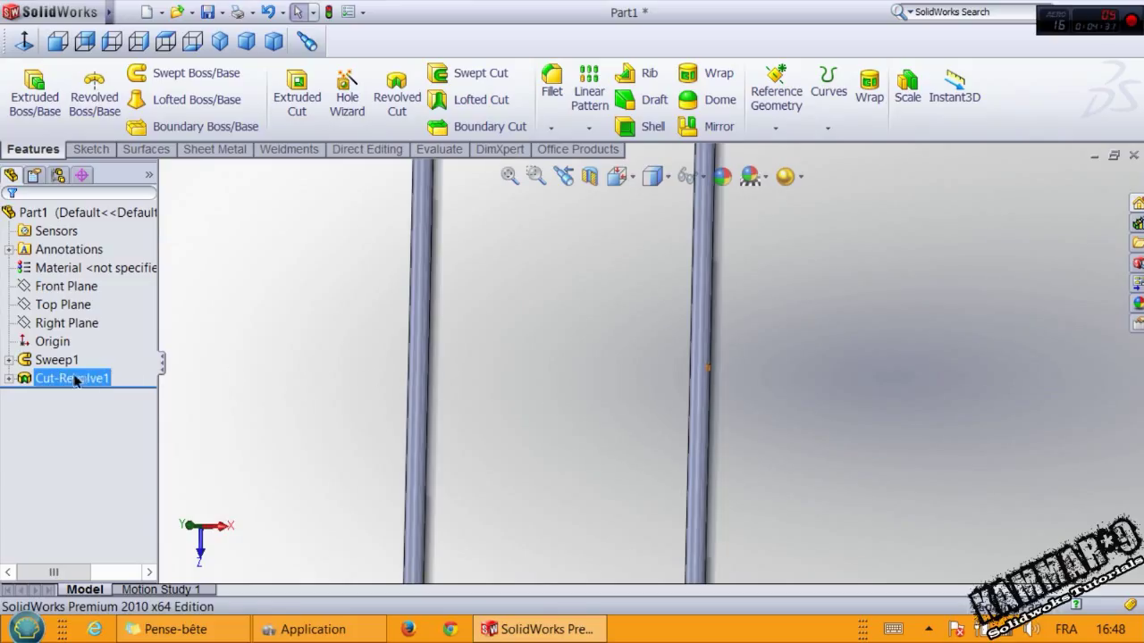
pyautogui.click(463, 385)
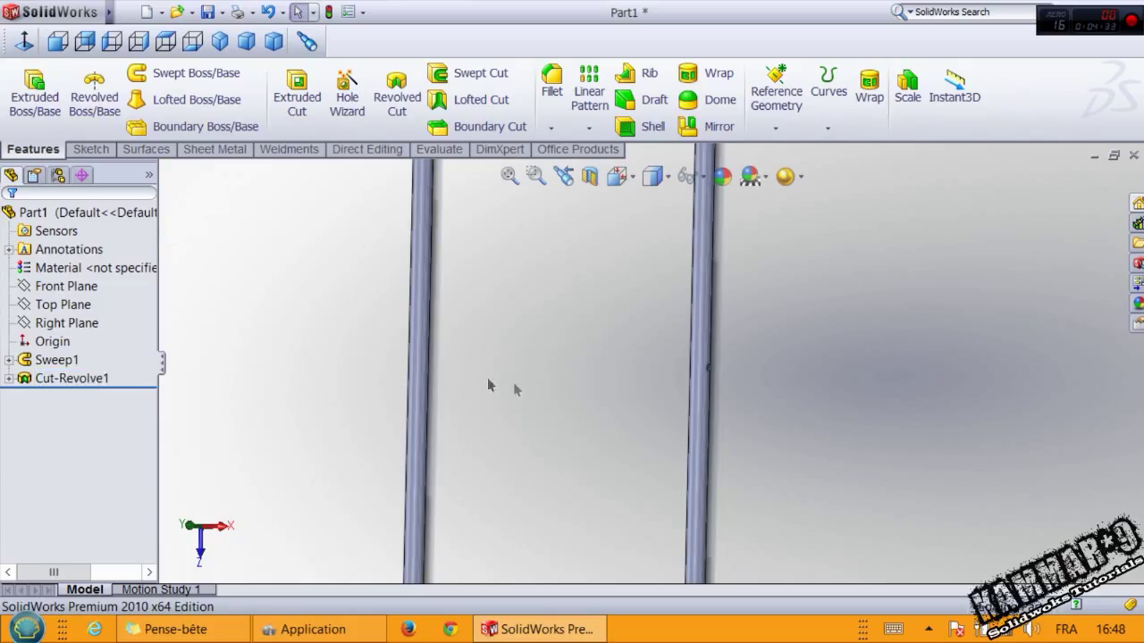
# Sketch a closed four-sided profile on the Top Plane across the right leg's outer edge, about 8 mm wide, with a 9 mm inner side and slanted top
pyautogui.click(62, 304)
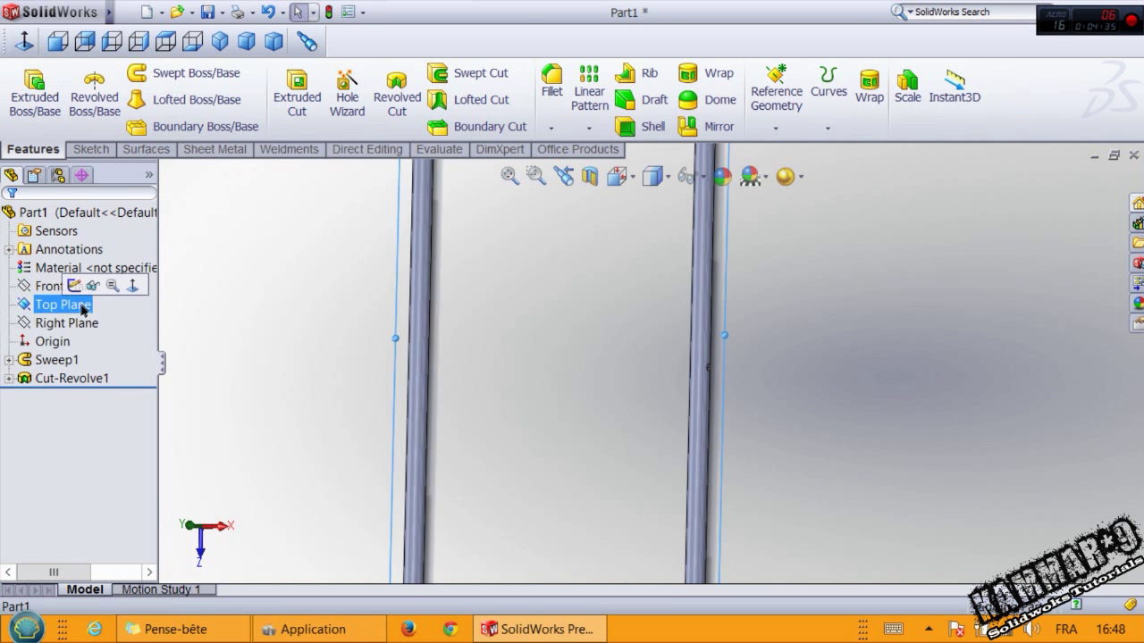
pyautogui.click(81, 291)
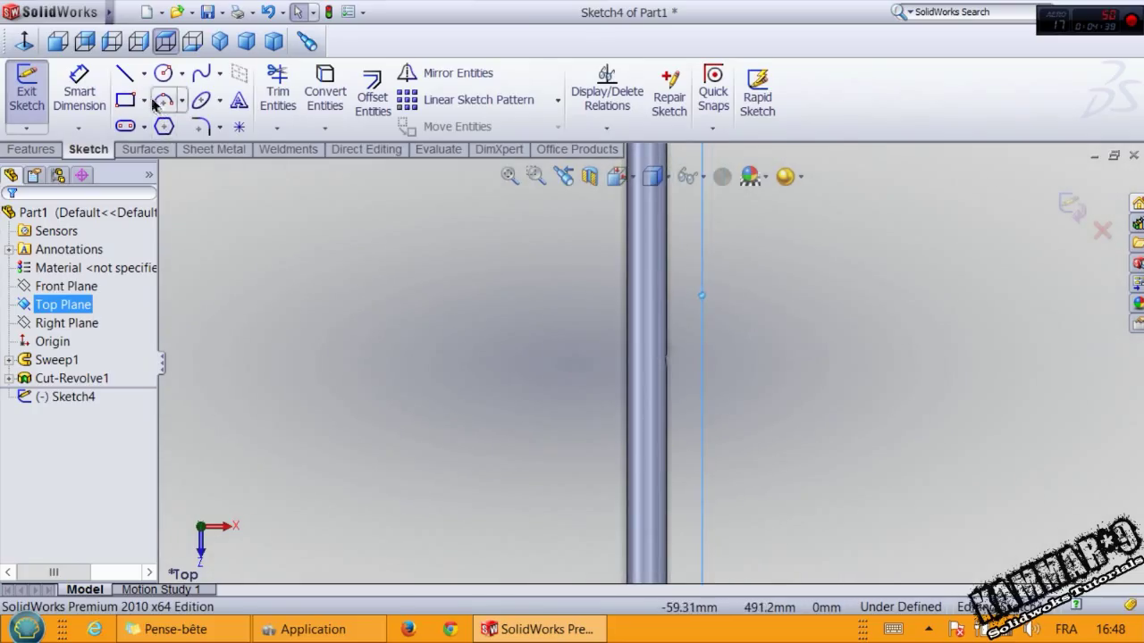
pyautogui.click(126, 74)
pyautogui.click(676, 524)
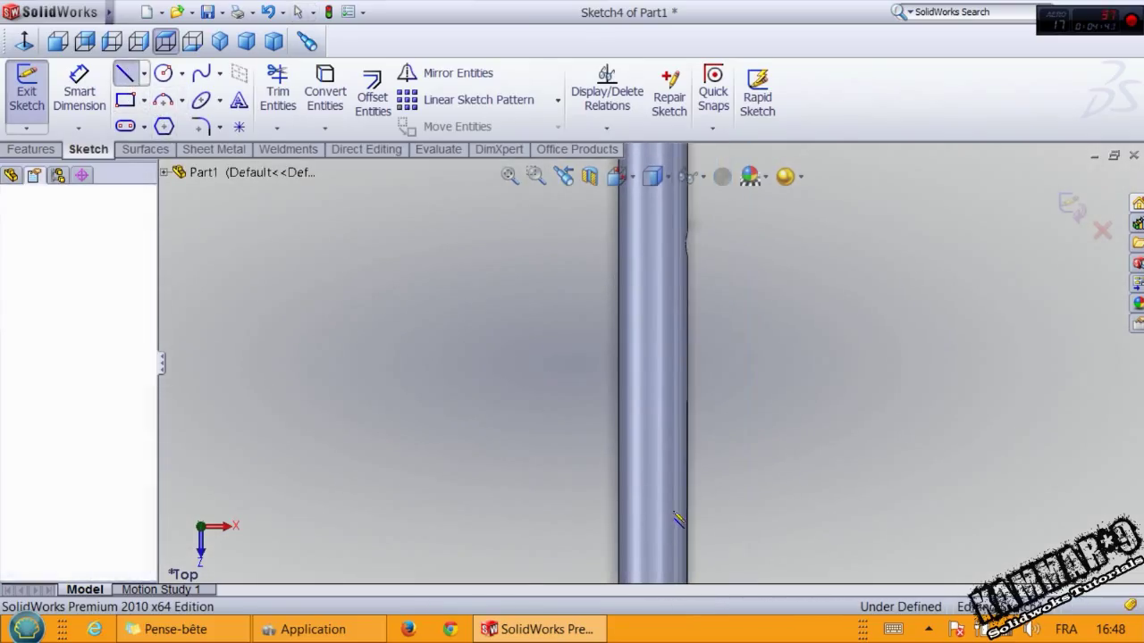
pyautogui.click(675, 494)
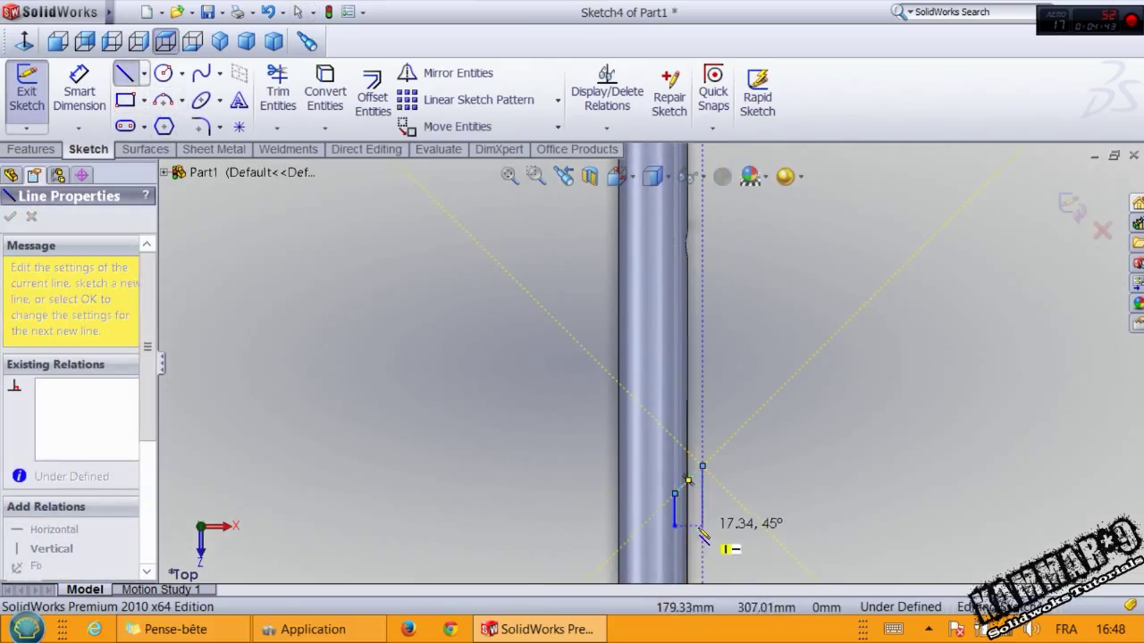
pyautogui.click(702, 466)
pyautogui.click(703, 524)
pyautogui.scroll(-4, 713, 547)
pyautogui.click(676, 524)
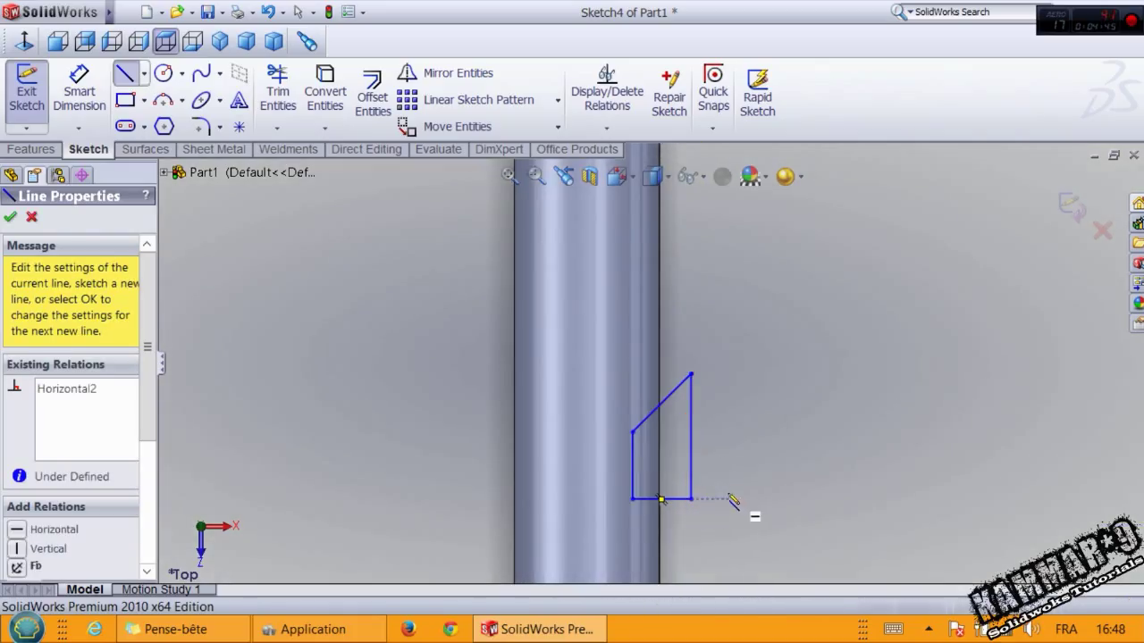
# Dimension the new profile's inner vertical edge and set its length to 3 mm
pyautogui.press('d')
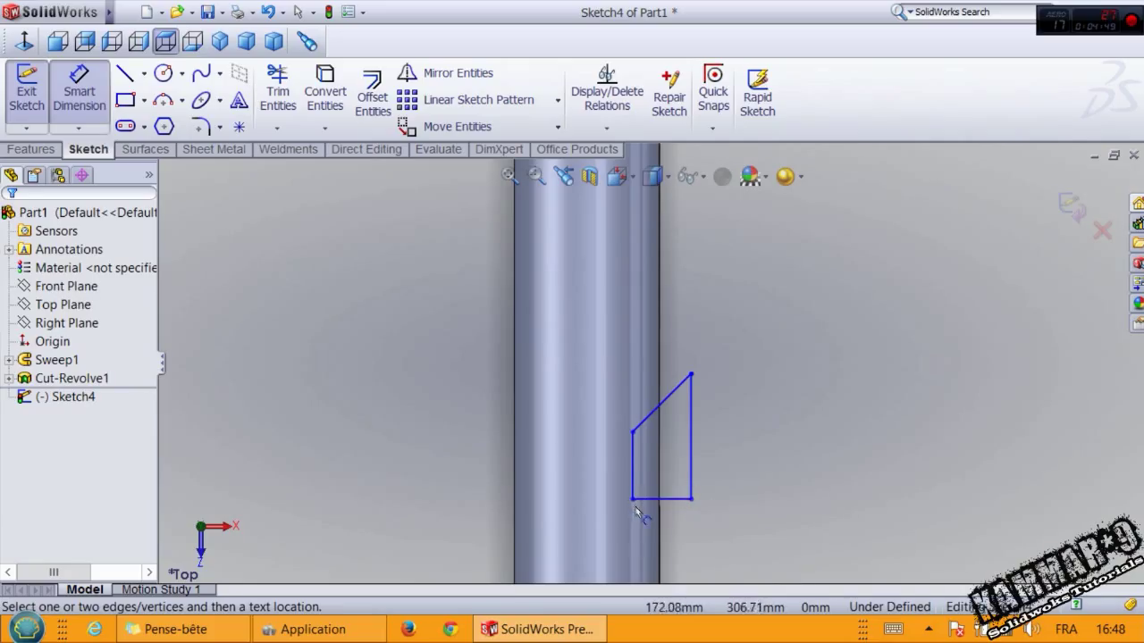
pyautogui.click(632, 470)
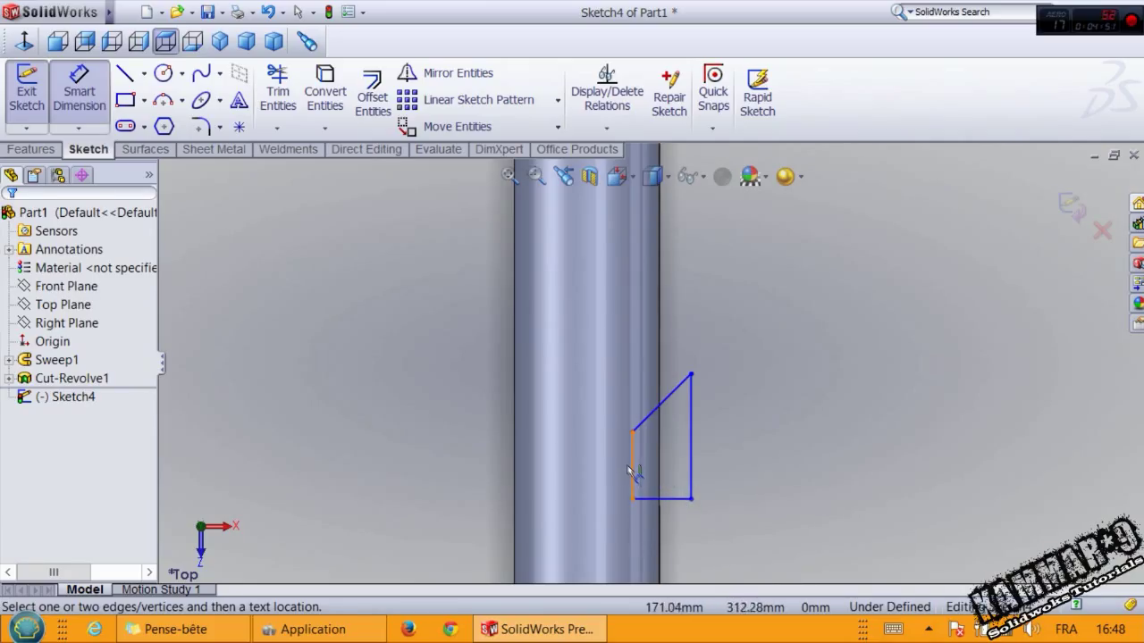
pyautogui.click(579, 470)
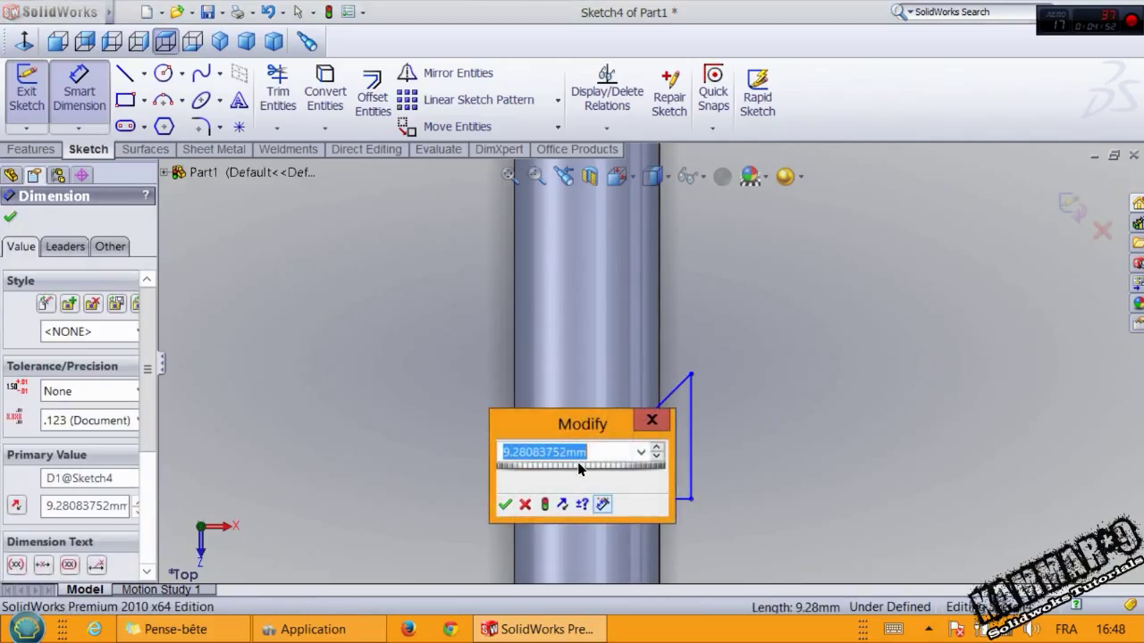
pyautogui.write('3')
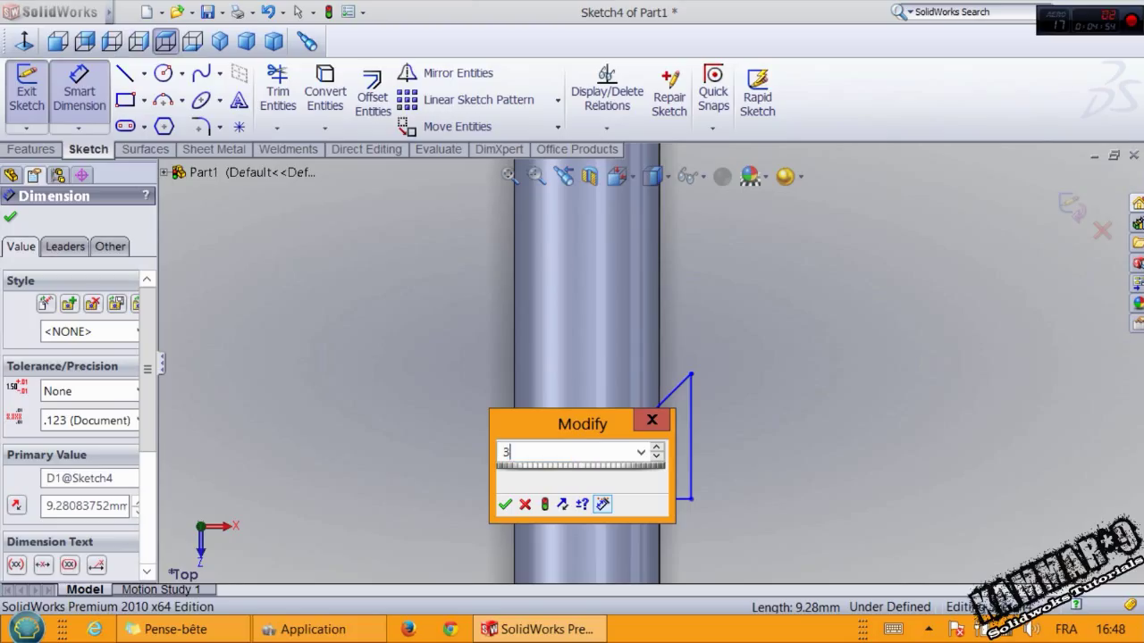
pyautogui.press('Return')
# Dimension the new profile's lower horizontal edge and set its length to 2 mm
pyautogui.scroll(-2, 728, 447)
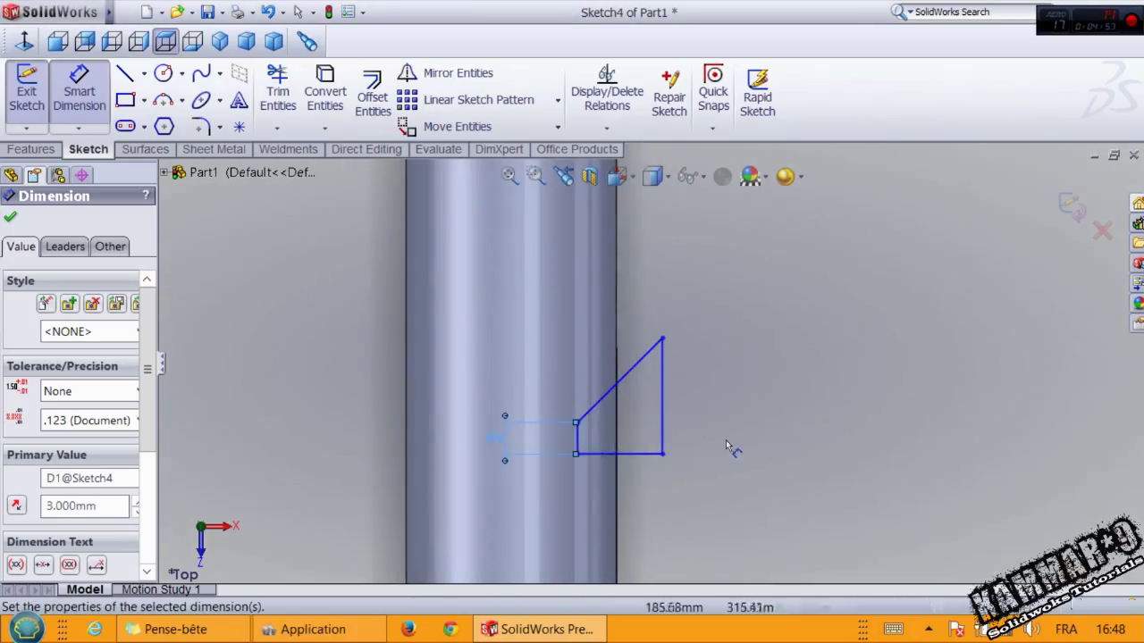
pyautogui.click(615, 454)
pyautogui.click(640, 492)
pyautogui.click(640, 490)
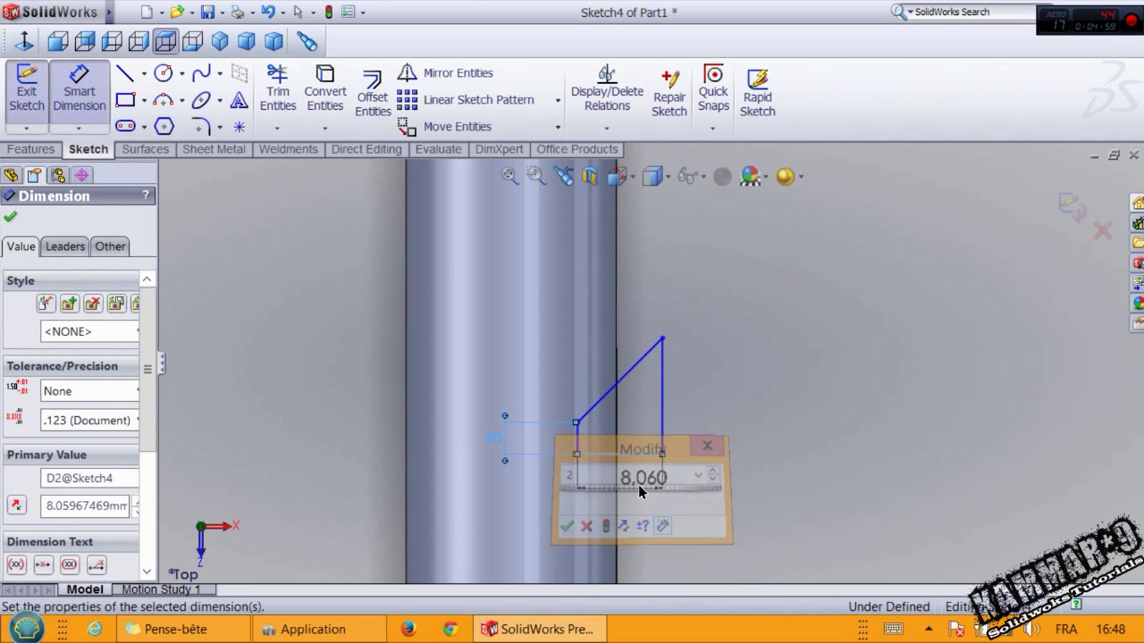
pyautogui.write('2')
pyautogui.press('Return')
# Dimension the angle between the new profile's inner vertical edge and slanted edge, and set it to 45 degrees
pyautogui.scroll(-2, 572, 438)
pyautogui.click(598, 465)
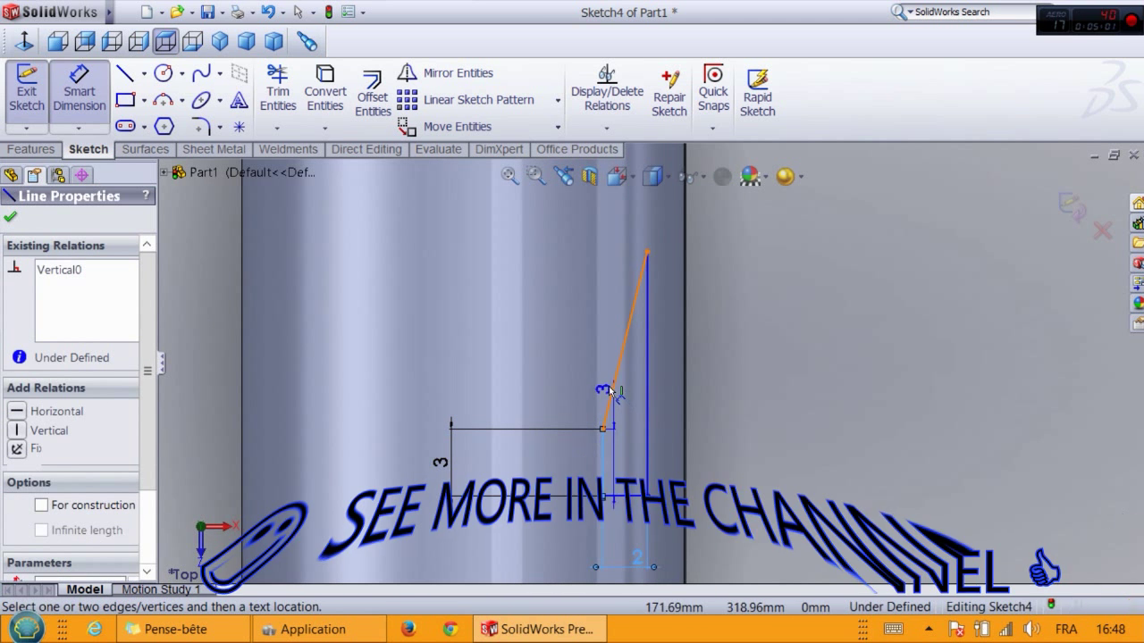
pyautogui.click(612, 394)
pyautogui.click(616, 221)
pyautogui.write('45')
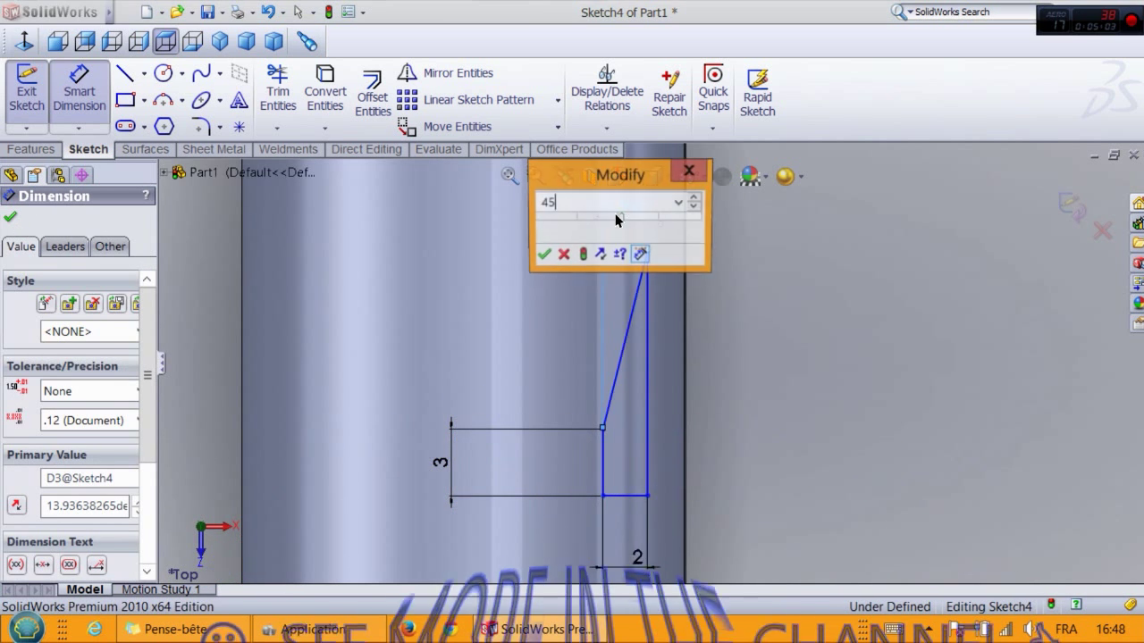
pyautogui.press('Return')
# Dimension the distance from the new profile's inner vertical edge to the right leg's outer edge and set it to 1.5 mm
pyautogui.click(600, 486)
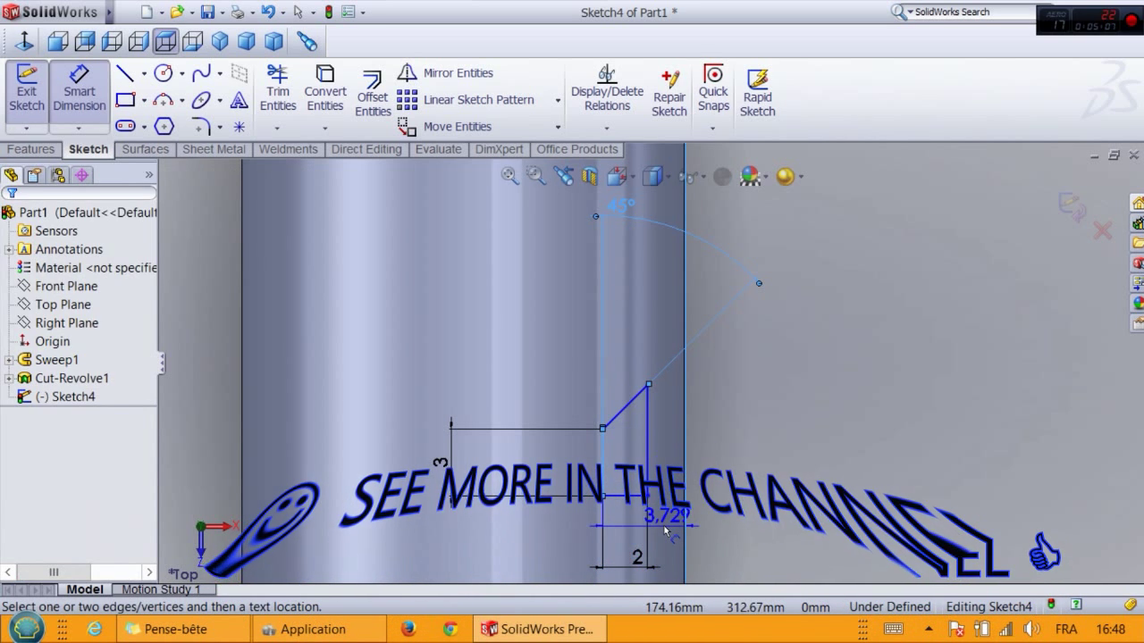
pyautogui.click(670, 509)
pyautogui.write('1.5')
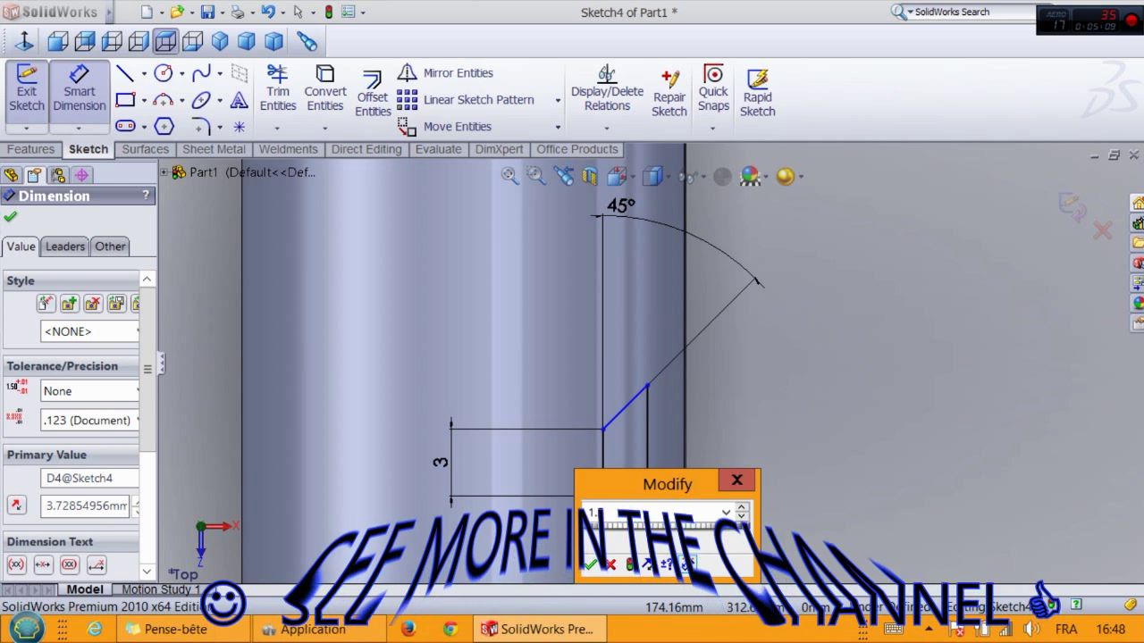
pyautogui.press('Return')
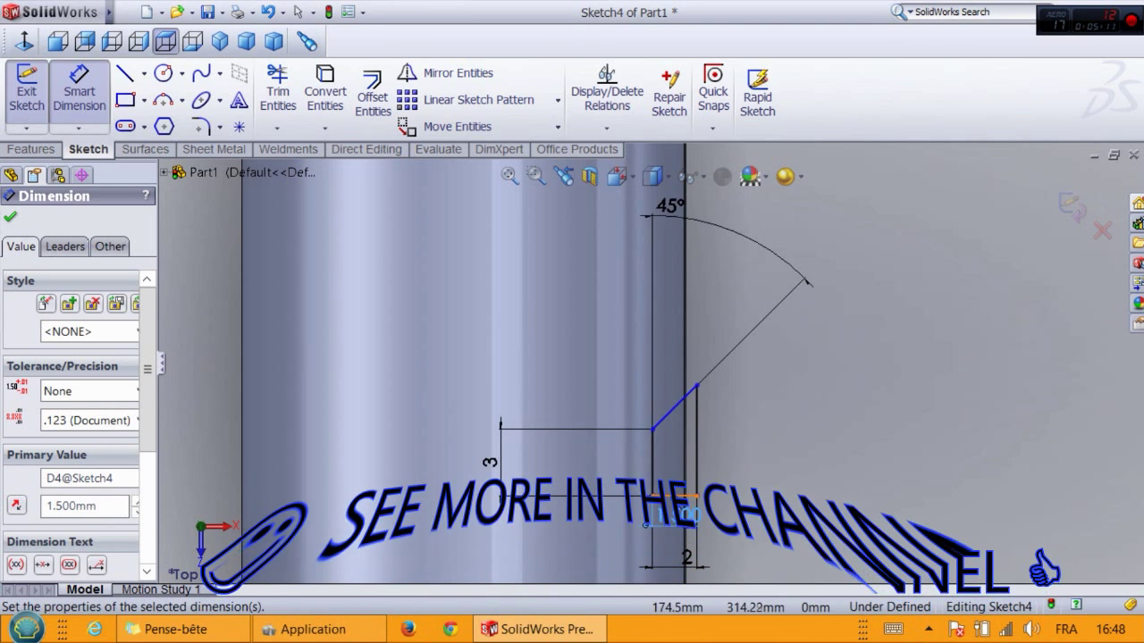
# Dimension the vertical distance from the origin to the new profile's lower horizontal edge and set it to 540 mm
pyautogui.click(670, 496)
pyautogui.scroll(8, 722, 469)
pyautogui.scroll(10, 721, 469)
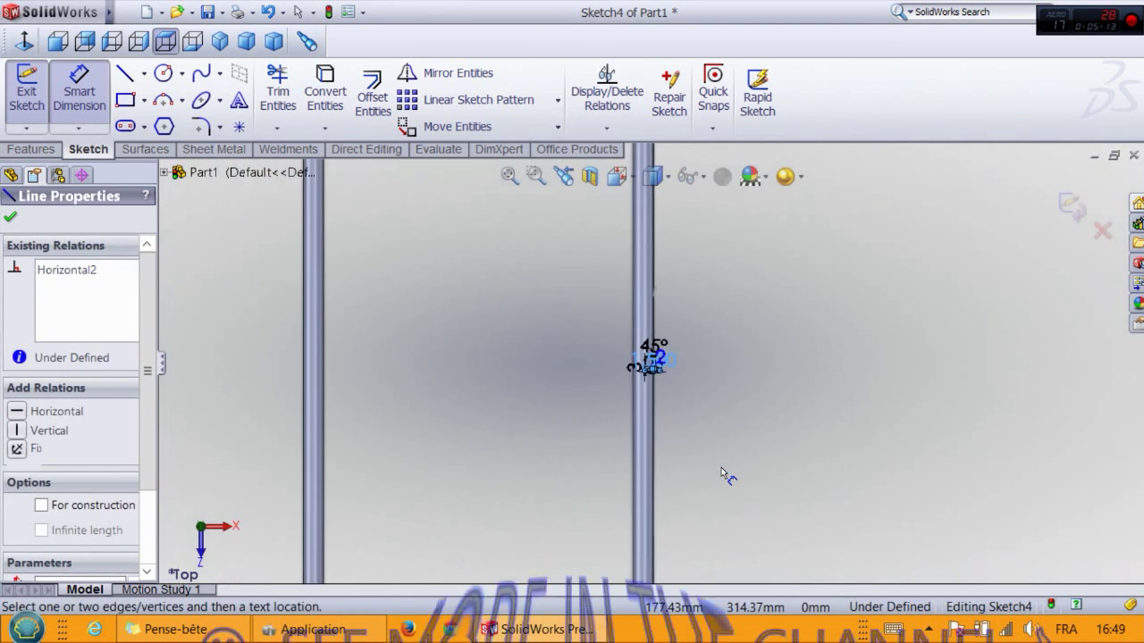
pyautogui.scroll(-4, 523, 469)
pyautogui.click(682, 474)
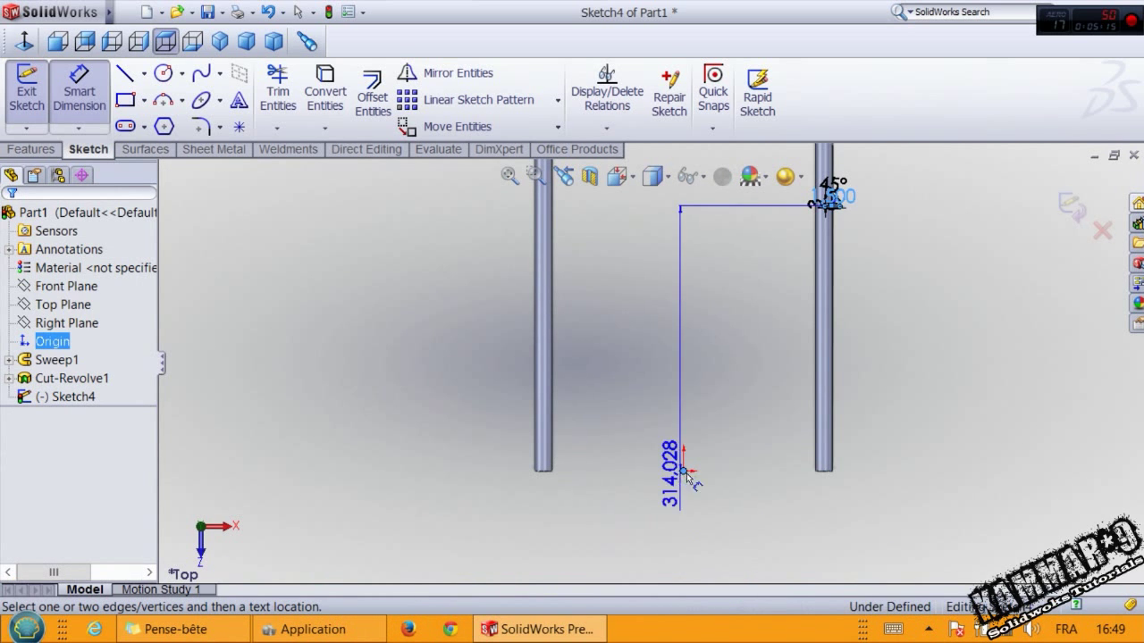
pyautogui.click(895, 413)
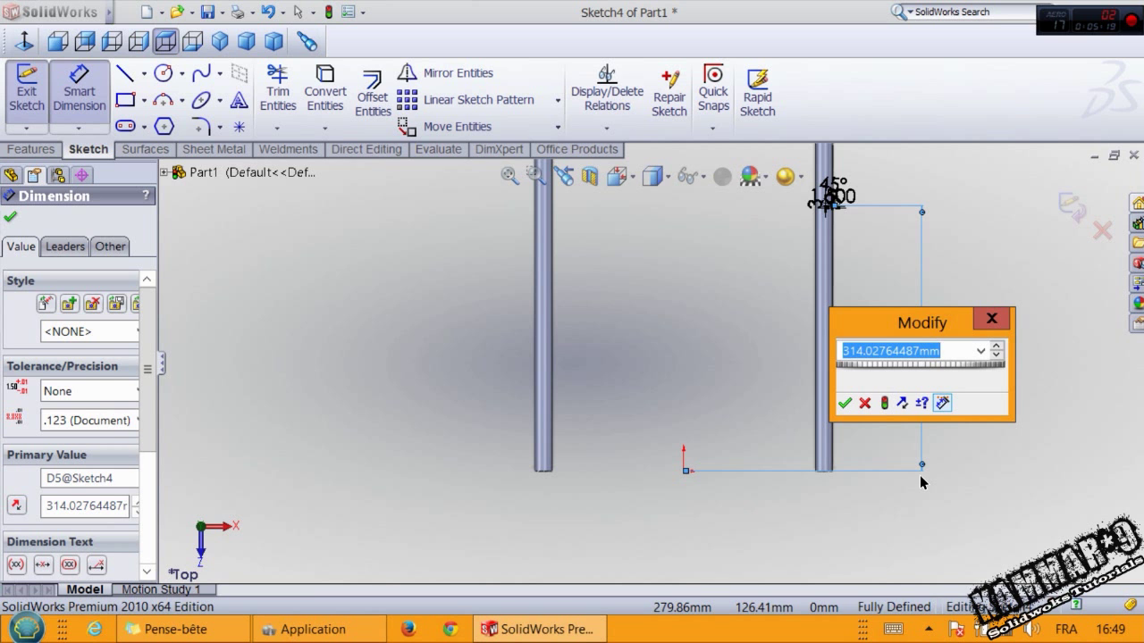
pyautogui.write('5')
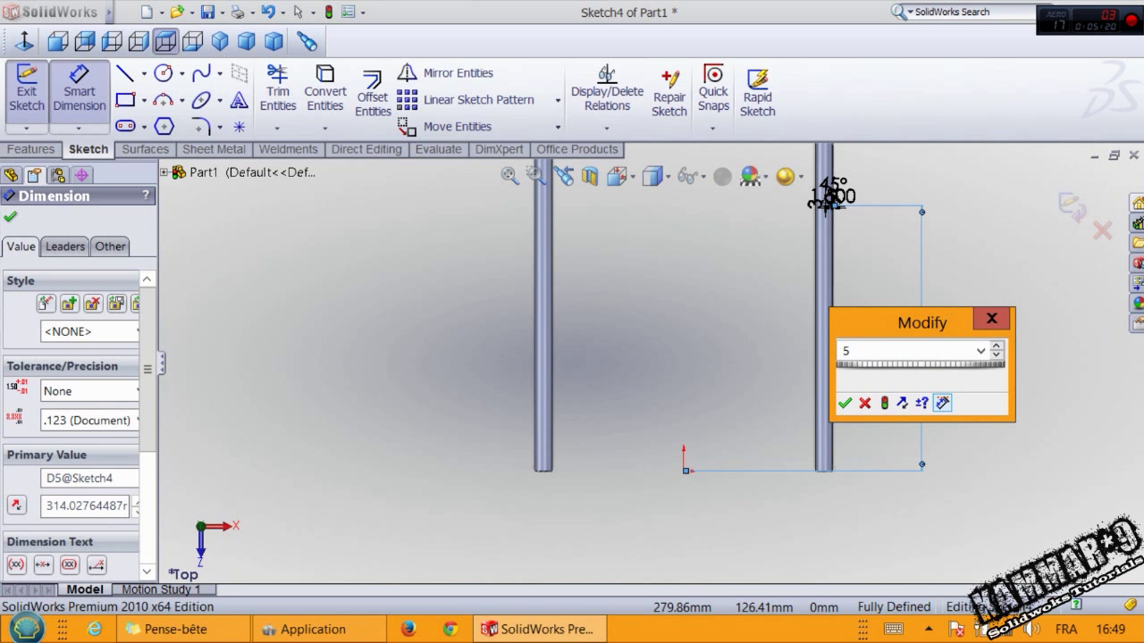
pyautogui.press('Return')
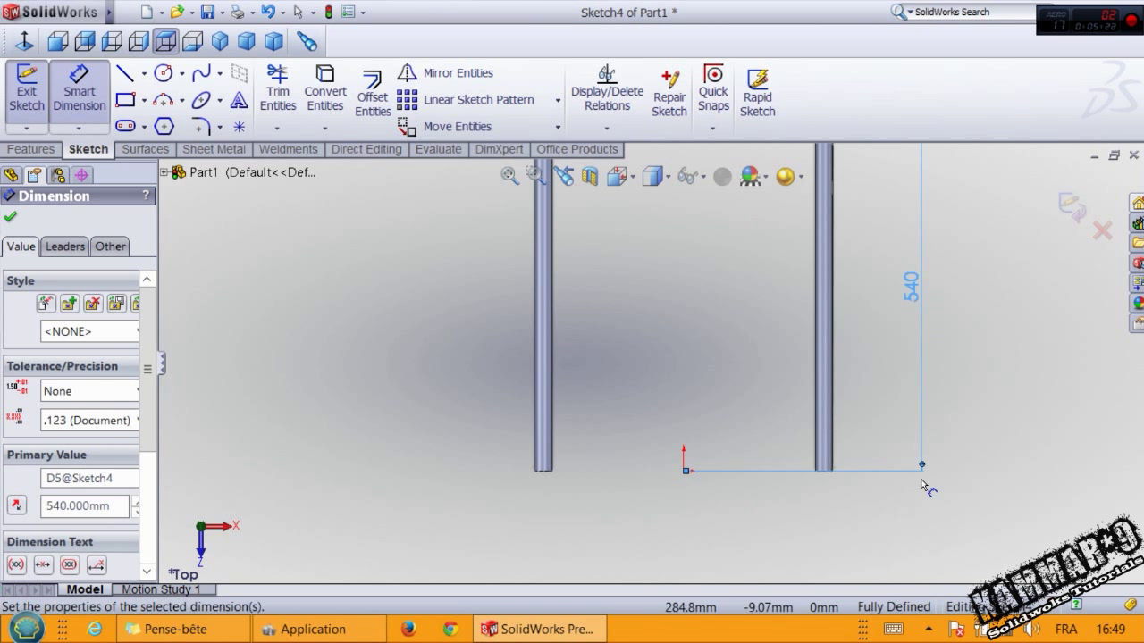
# Exit the sketch and create a 360-degree Revolved Cut from the second profile, using its lower horizontal line as the axis of revolution
pyautogui.scroll(8, 916, 472)
pyautogui.scroll(-3, 735, 329)
pyautogui.scroll(-8, 619, 347)
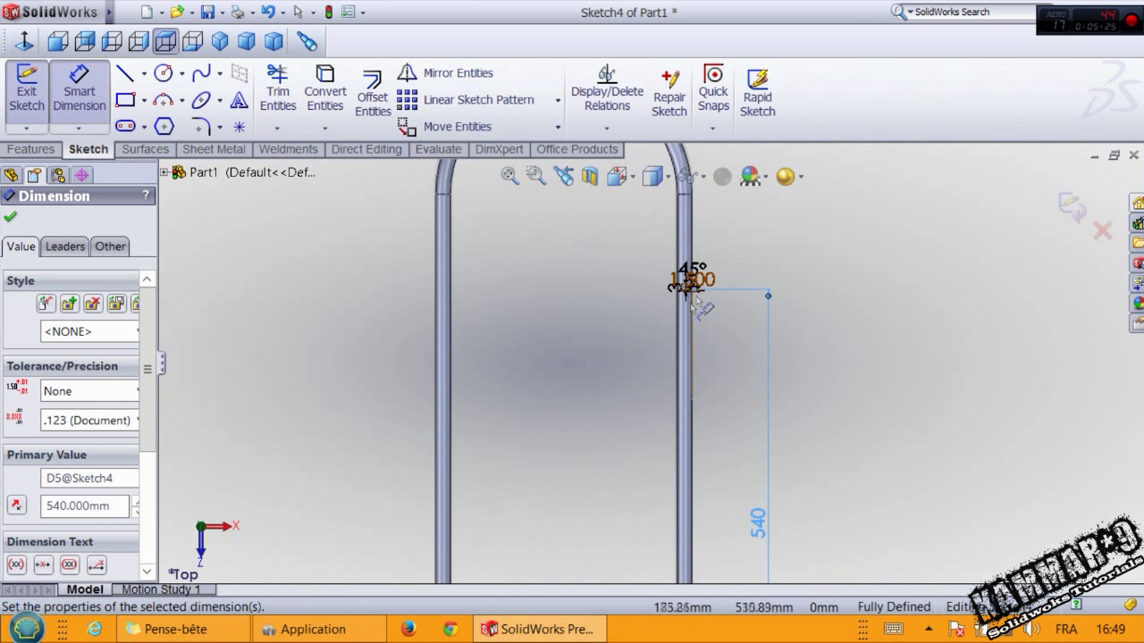
pyautogui.scroll(-4, 665, 314)
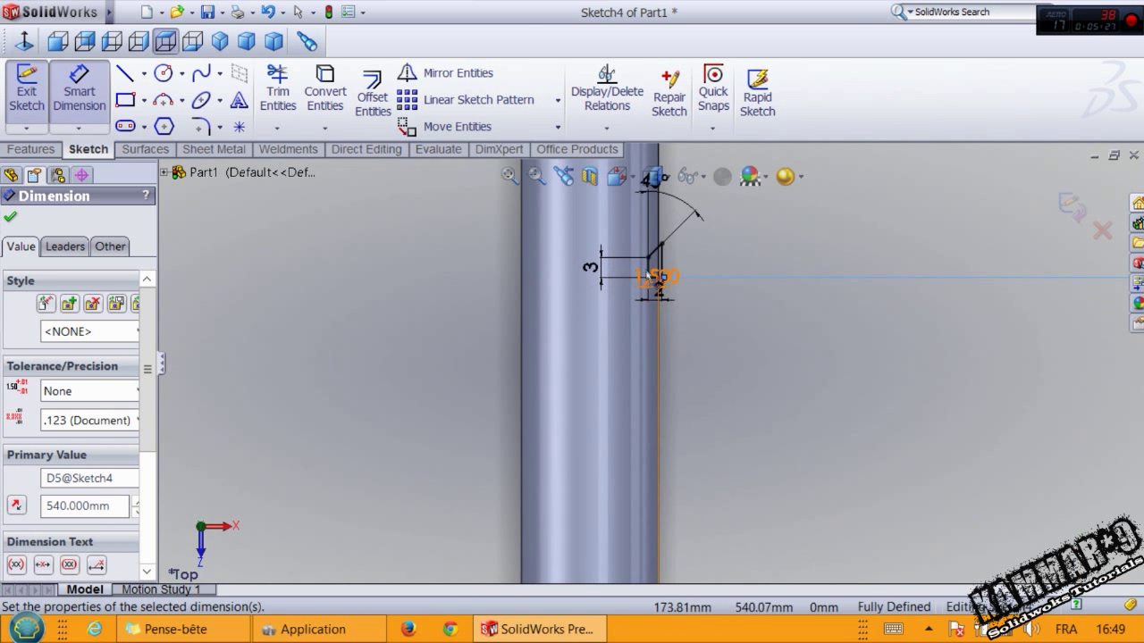
pyautogui.click(1077, 202)
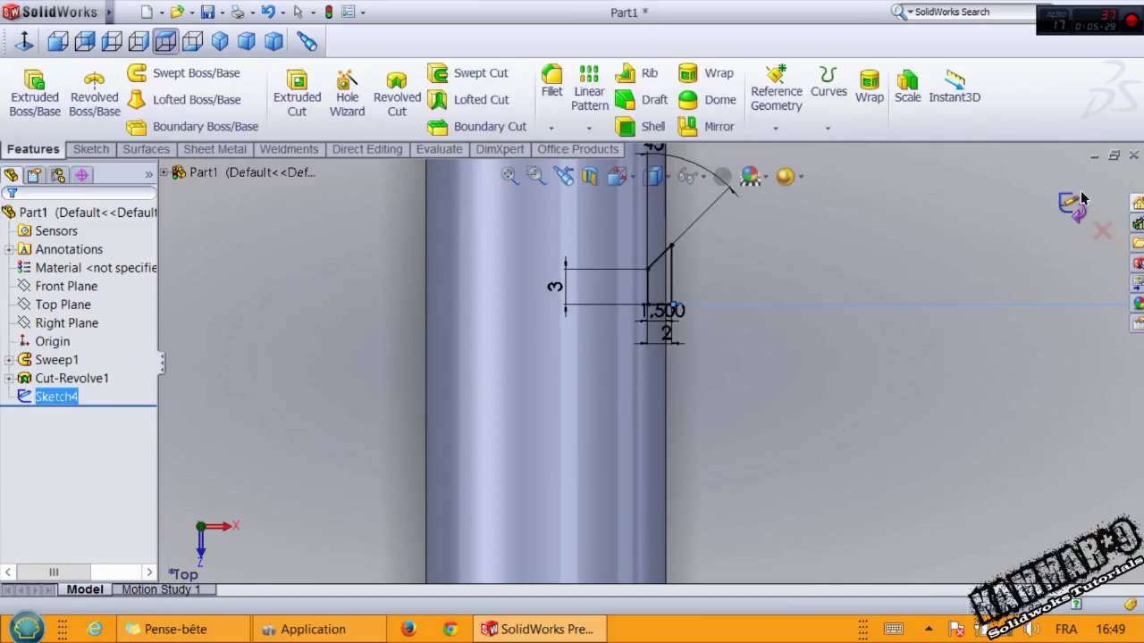
pyautogui.click(396, 93)
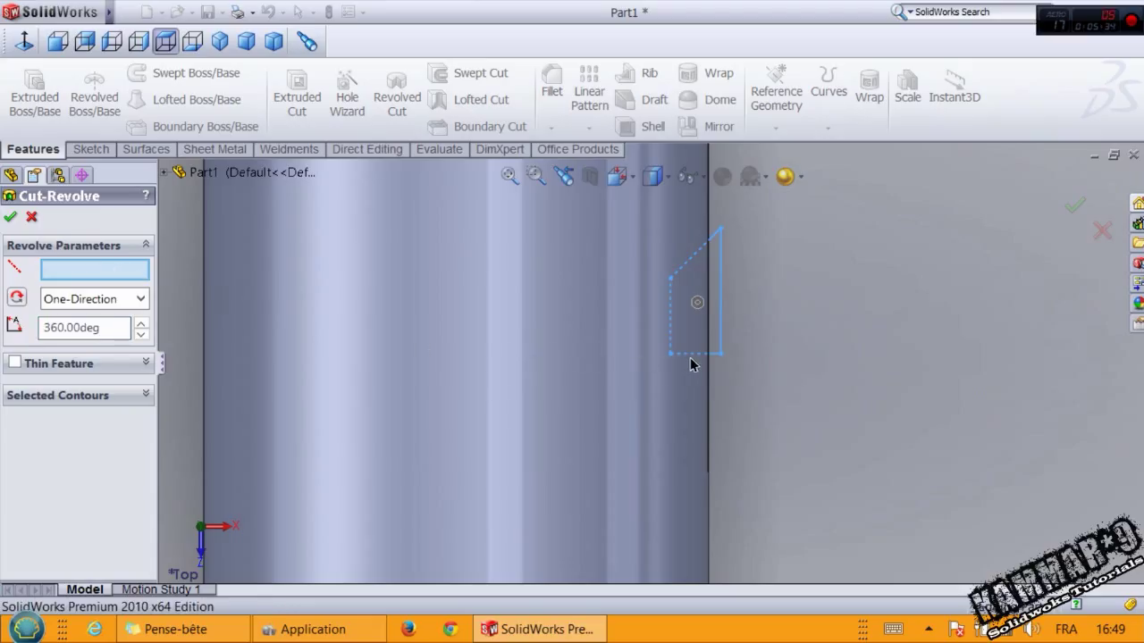
pyautogui.click(700, 354)
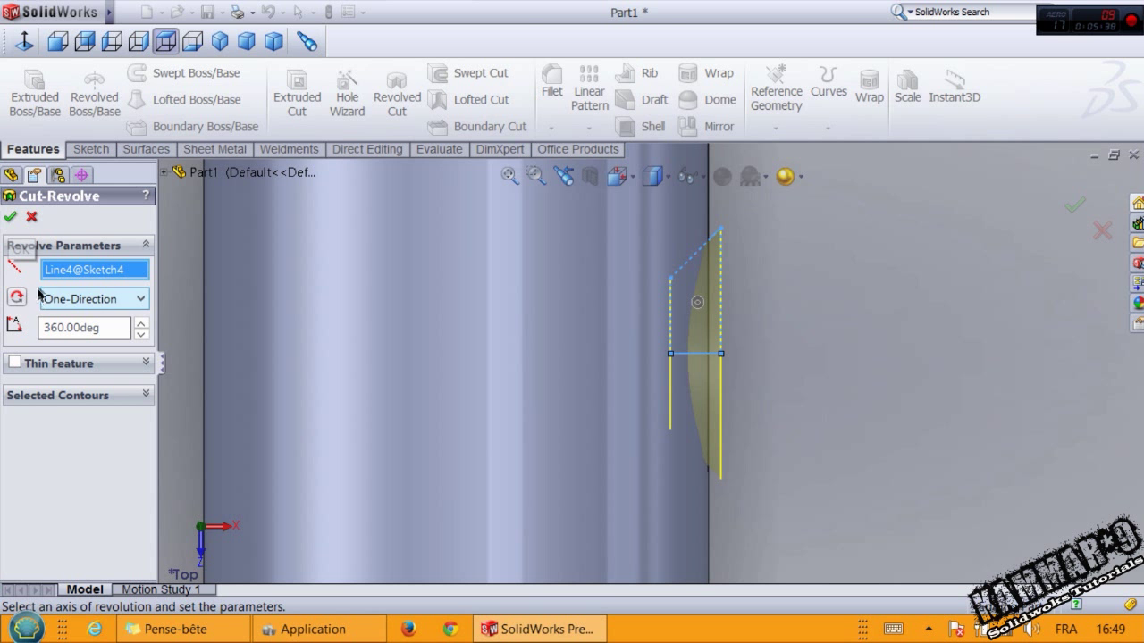
pyautogui.click(9, 219)
# Fillet the outer edge of the newest revolved cut on the right leg with a 2 mm constant radius
pyautogui.moveTo(585, 356); pyautogui.dragTo(423, 374, button='middle')
pyautogui.scroll(3, 433, 409)
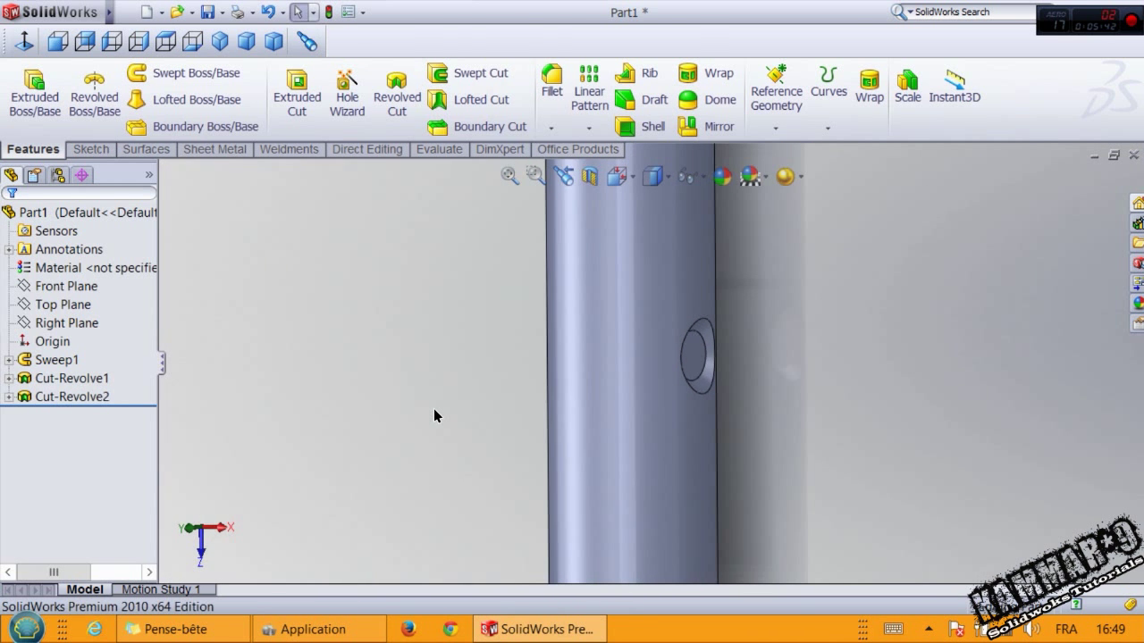
pyautogui.scroll(2, 477, 429)
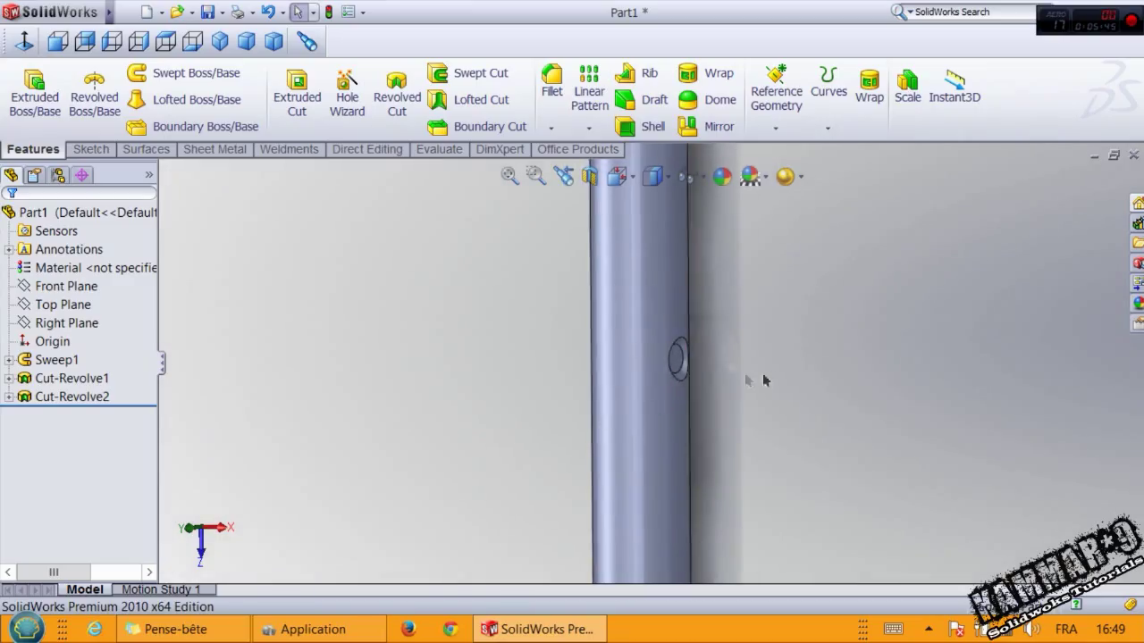
pyautogui.click(550, 89)
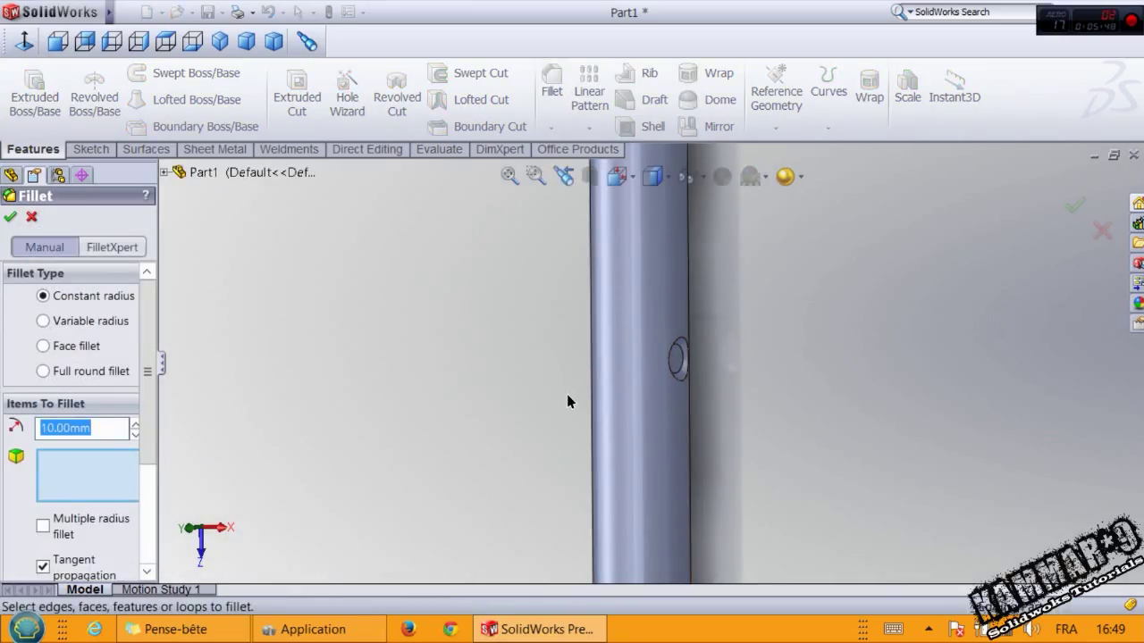
pyautogui.click(681, 380)
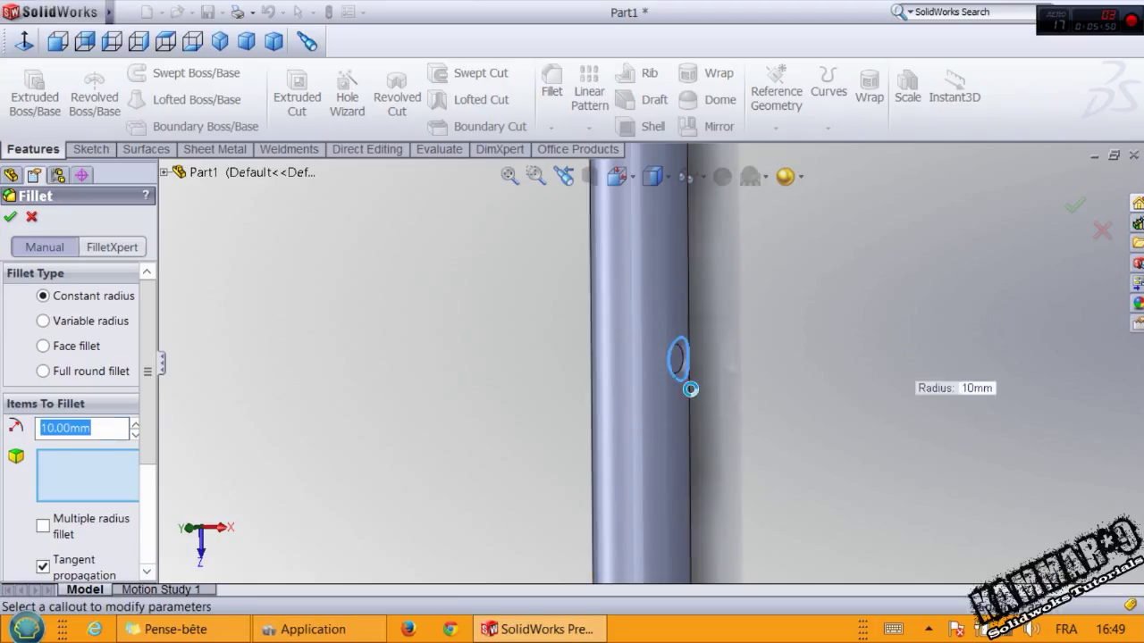
pyautogui.write('2')
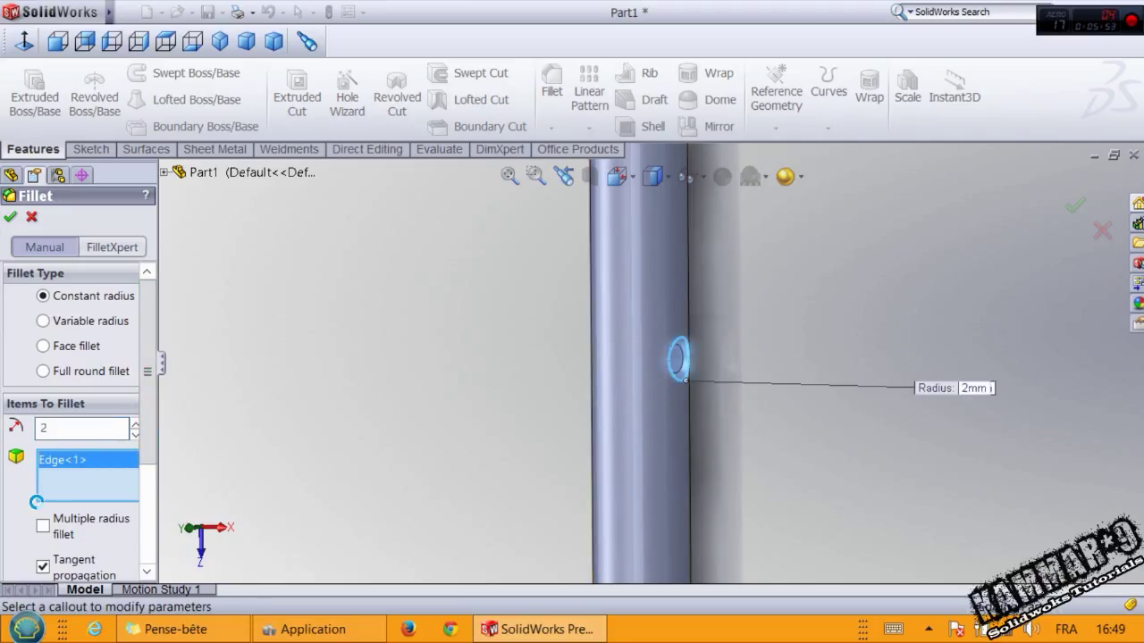
pyautogui.press('Return')
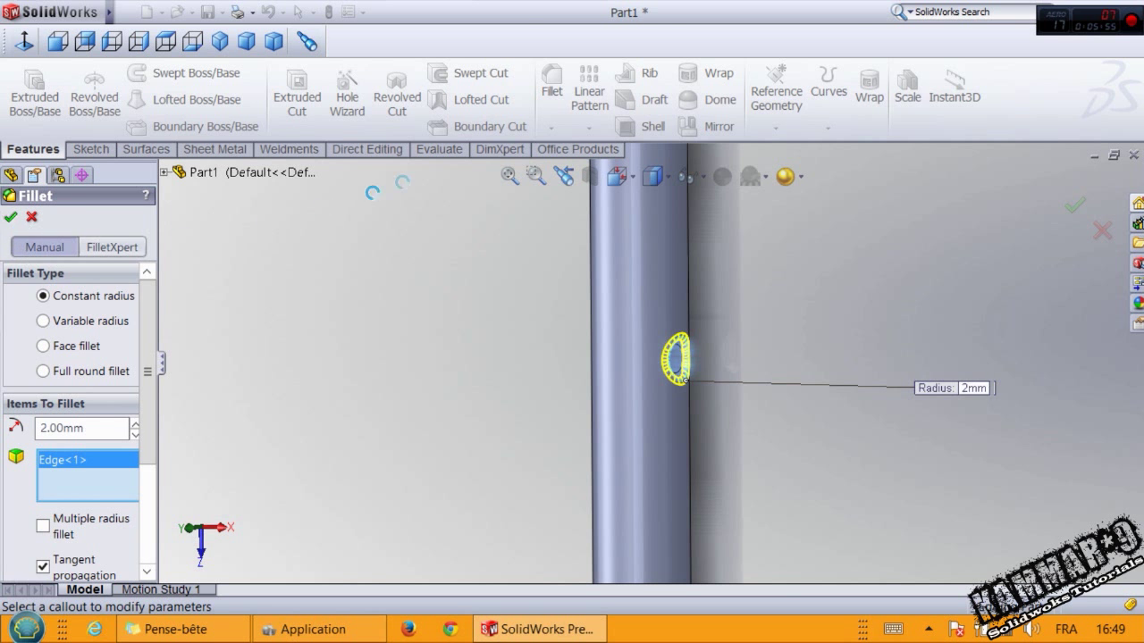
# Apply the same 2 mm constant-radius fillet to the outer edge of the Cut-Revolve1 recess
pyautogui.click(552, 85)
pyautogui.scroll(3, 626, 429)
pyautogui.scroll(2, 695, 519)
pyautogui.scroll(-5, 643, 340)
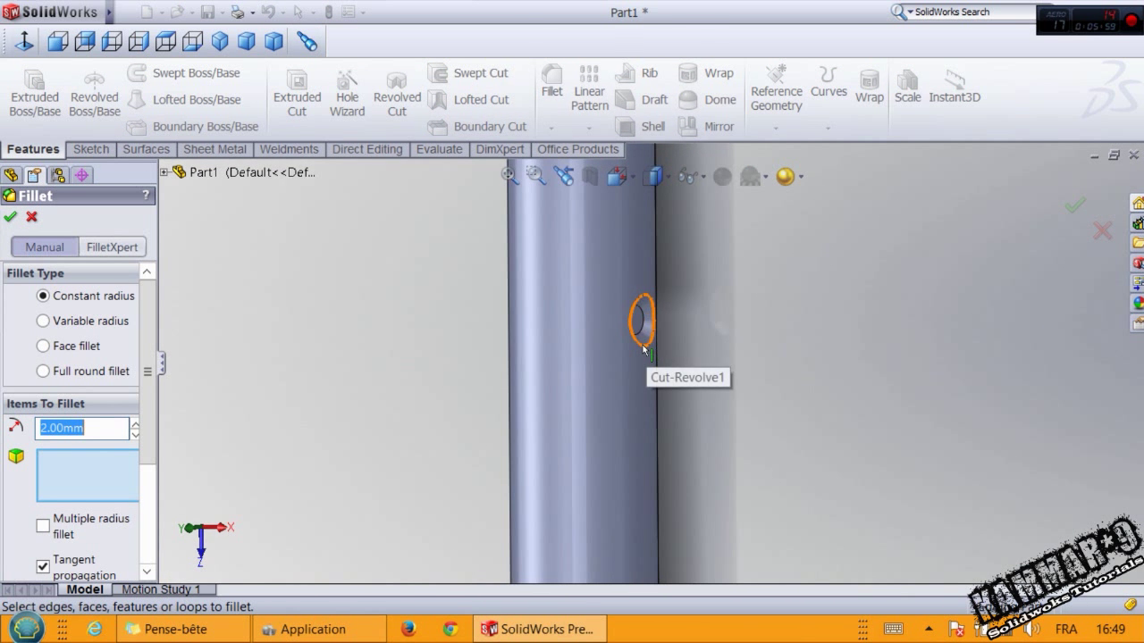
pyautogui.click(644, 349)
pyautogui.click(9, 217)
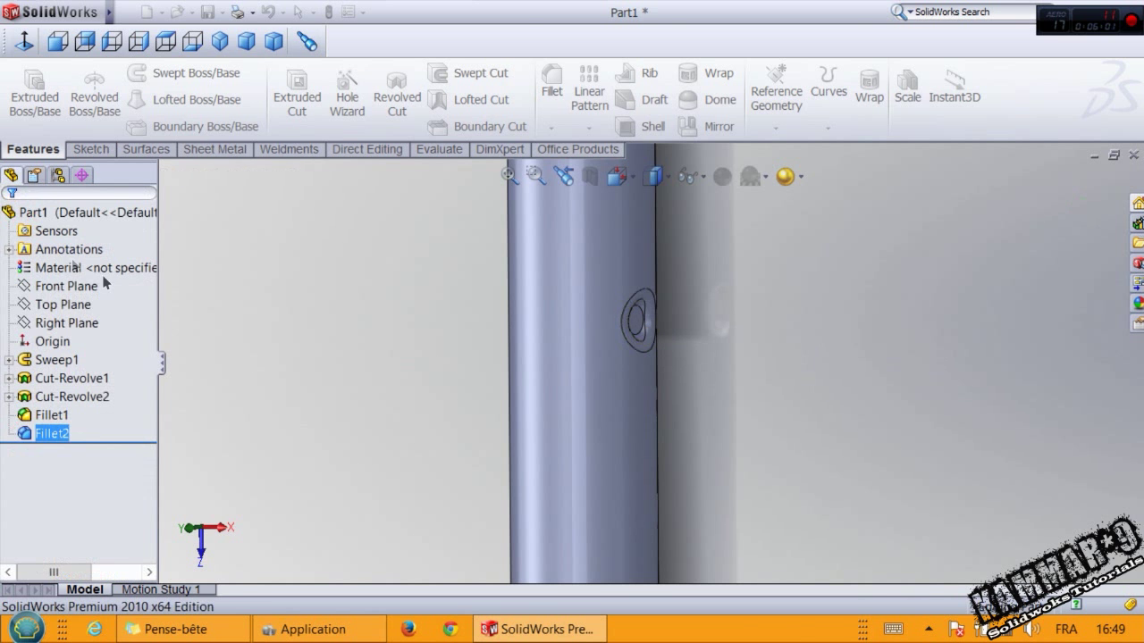
# Start a Mirror feature with the Right Plane as the mirror plane
pyautogui.moveTo(593, 367); pyautogui.dragTo(605, 406, button='middle')
pyautogui.scroll(3, 605, 405)
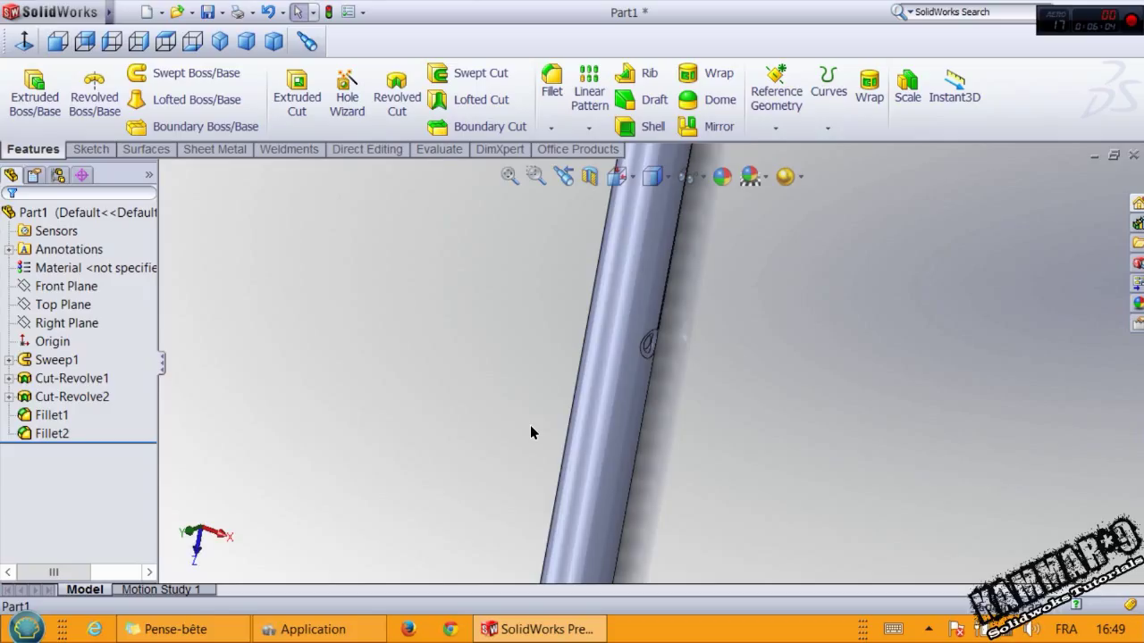
pyautogui.scroll(2, 569, 384)
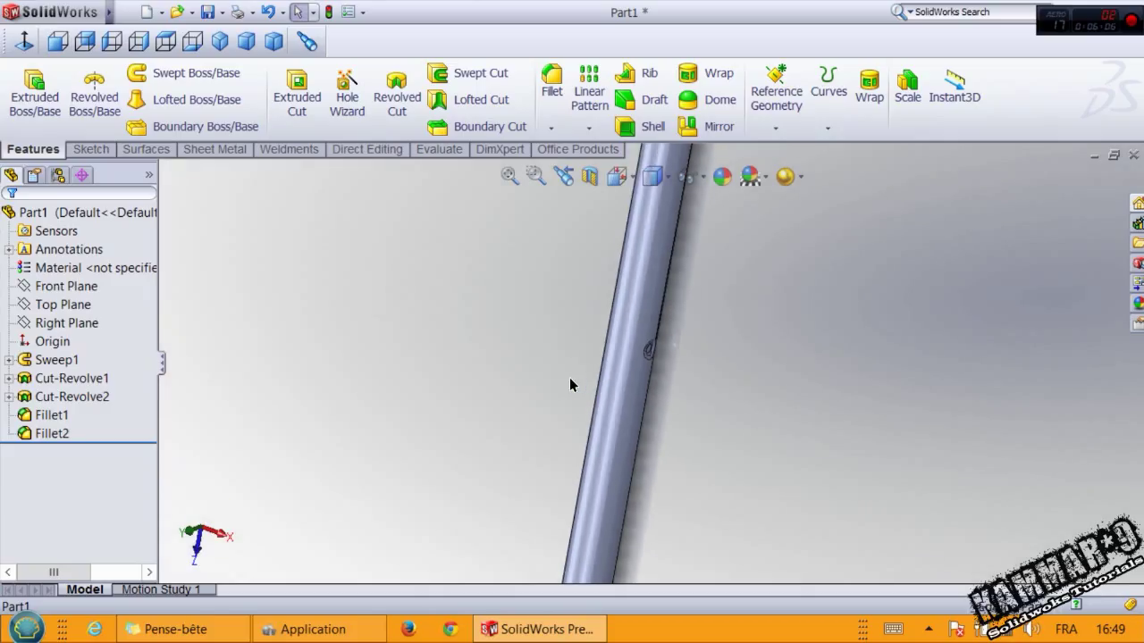
pyautogui.moveTo(531, 366); pyautogui.dragTo(474, 386, button='middle')
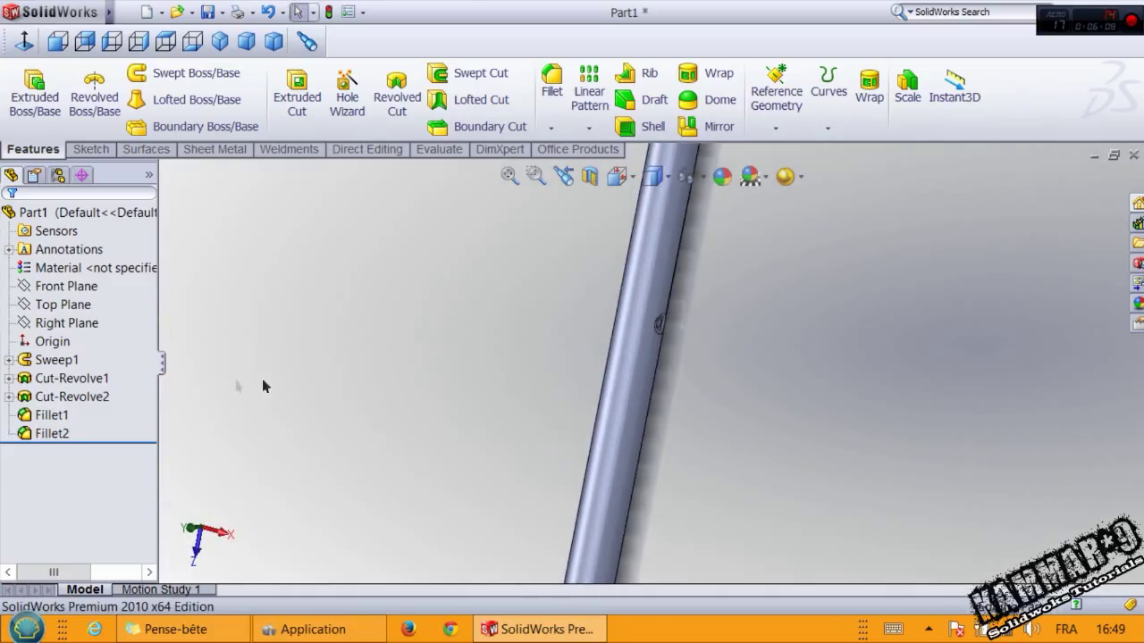
pyautogui.scroll(5, 322, 397)
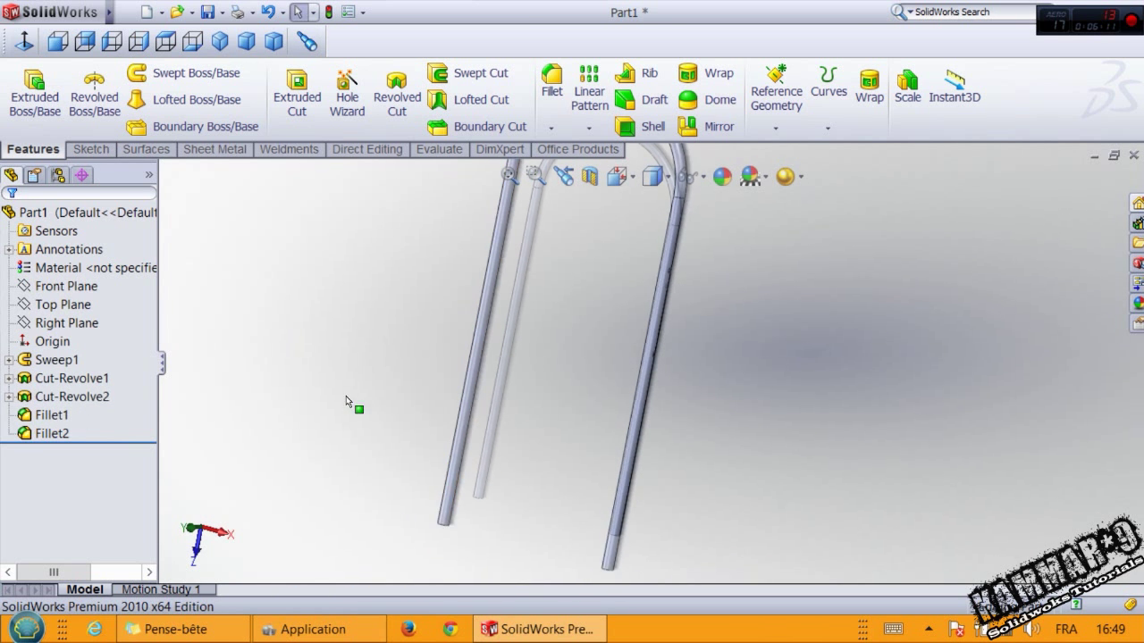
pyautogui.scroll(-1, 357, 385)
pyautogui.click(686, 128)
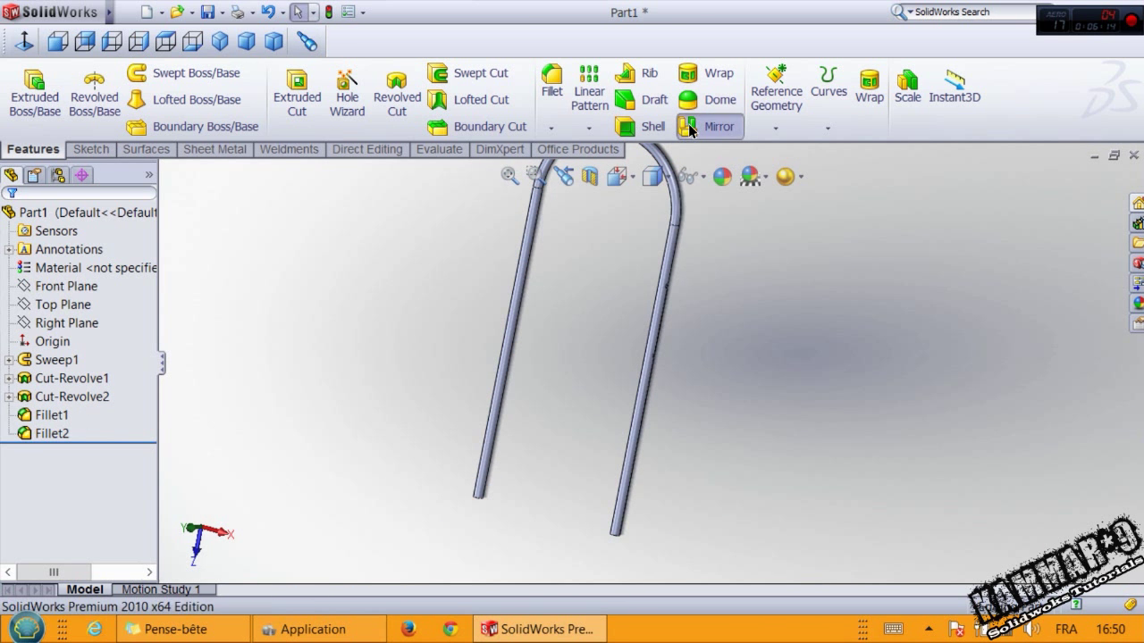
pyautogui.click(163, 173)
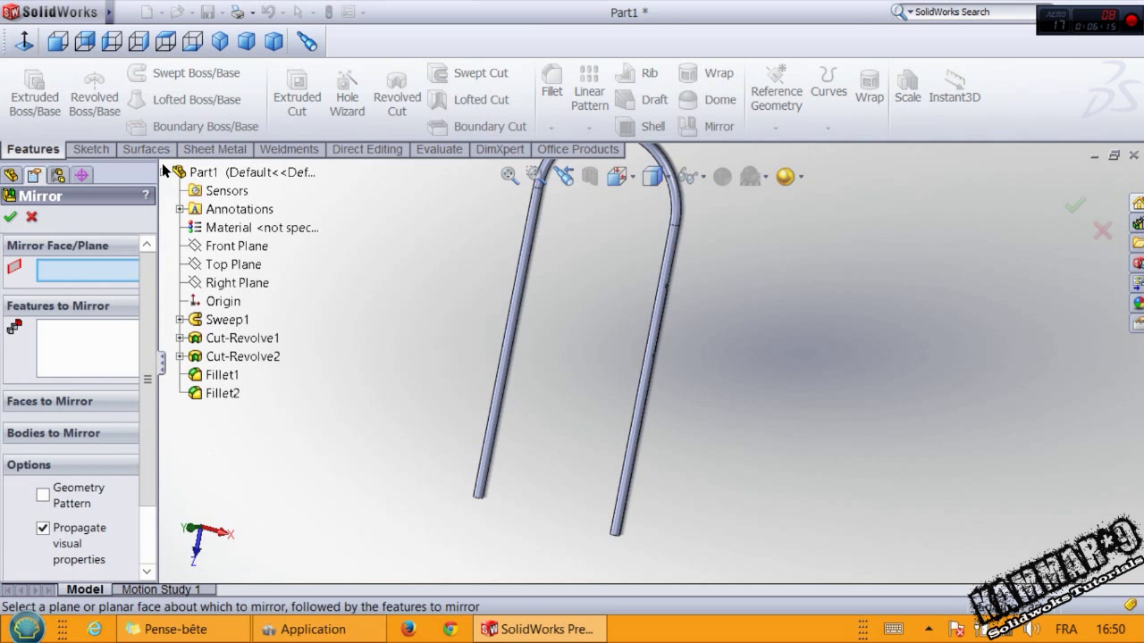
pyautogui.click(237, 282)
# Mirror Cut-Revolve1, Cut-Revolve2, Fillet1 and Fillet2 onto the opposite leg with the Geometry Pattern option enabled
pyautogui.moveTo(406, 433); pyautogui.dragTo(376, 390, button='middle')
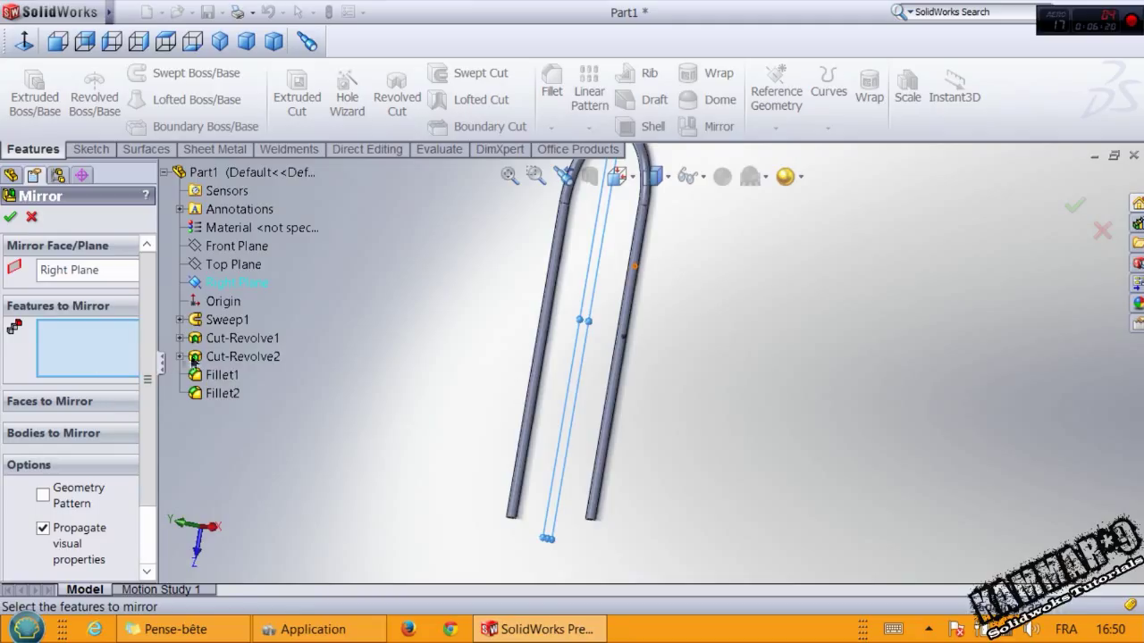
pyautogui.click(242, 340)
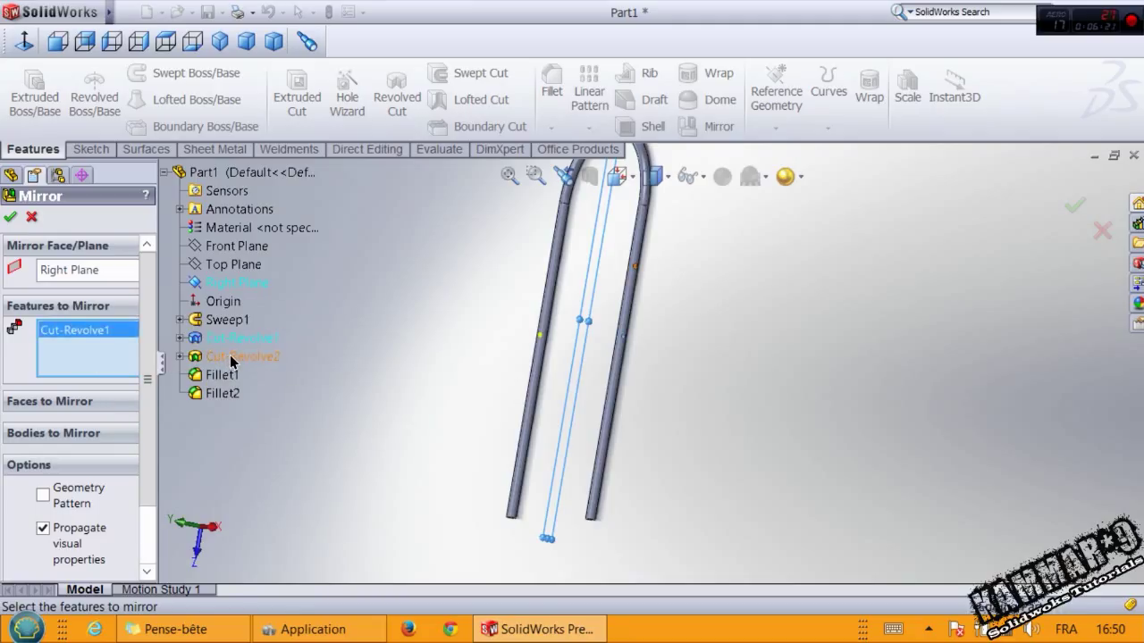
pyautogui.click(231, 356)
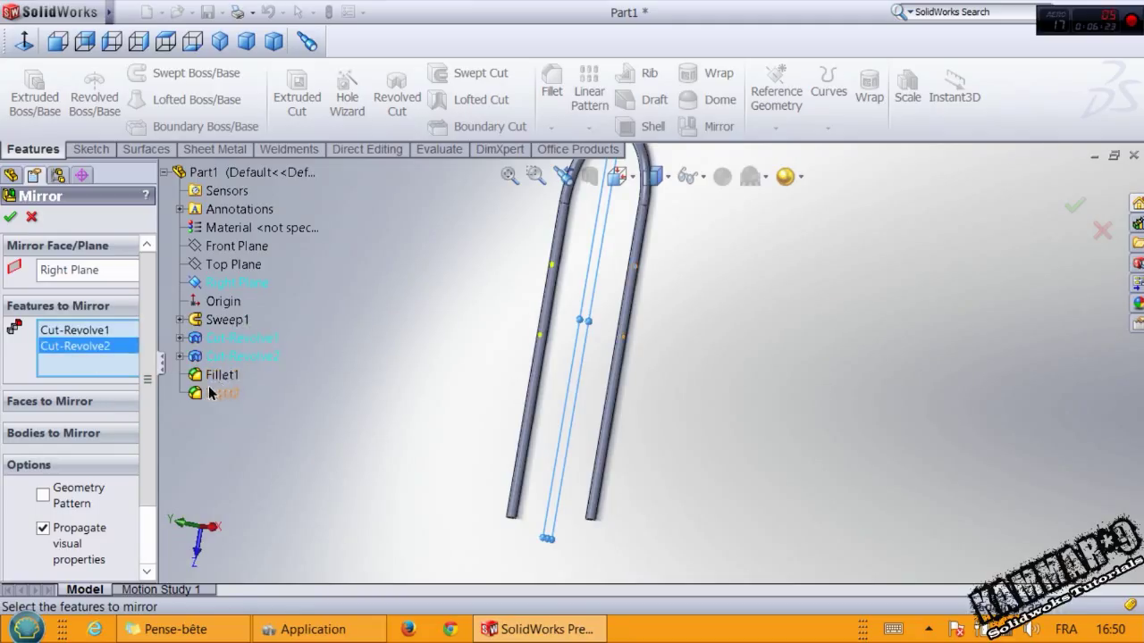
pyautogui.click(198, 375)
pyautogui.click(224, 393)
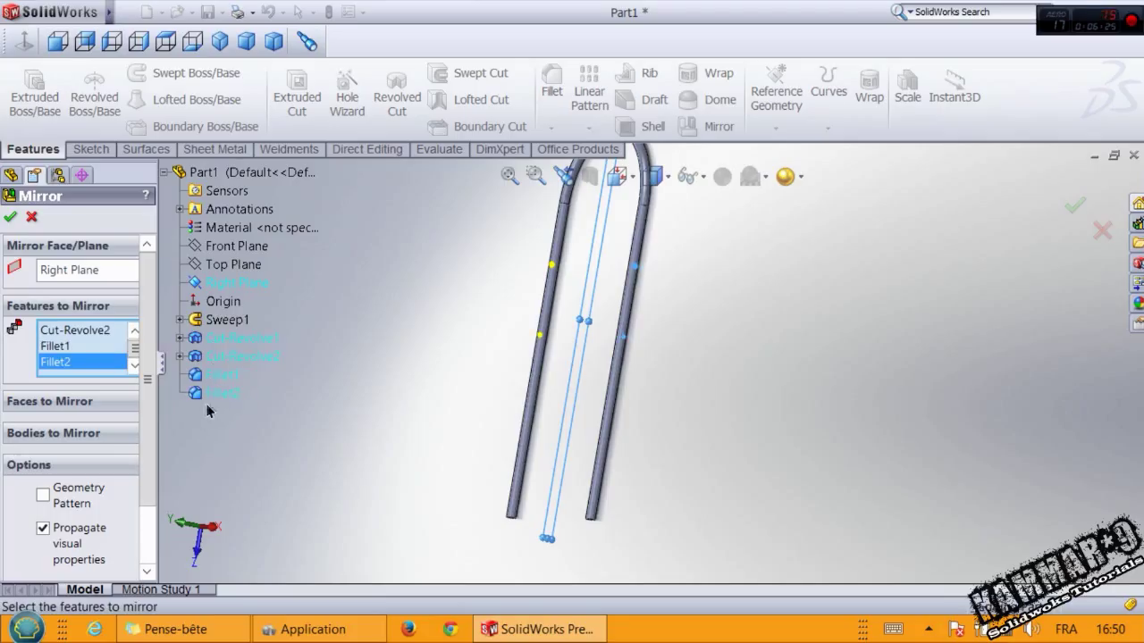
pyautogui.scroll(-2, 631, 329)
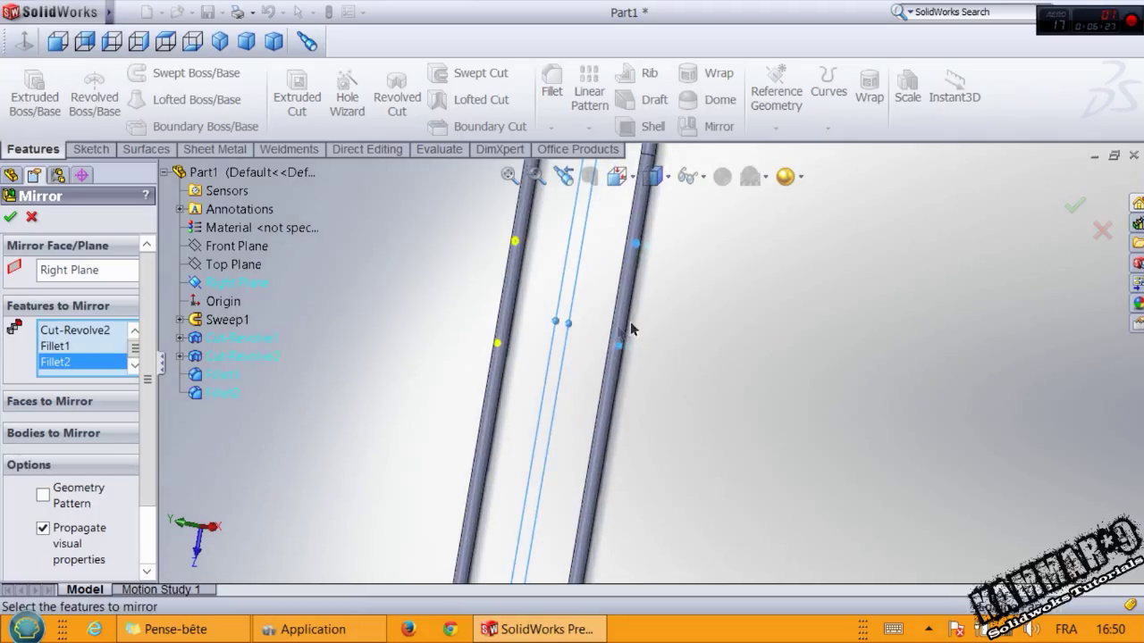
pyautogui.click(11, 219)
pyautogui.scroll(-2, 134, 304)
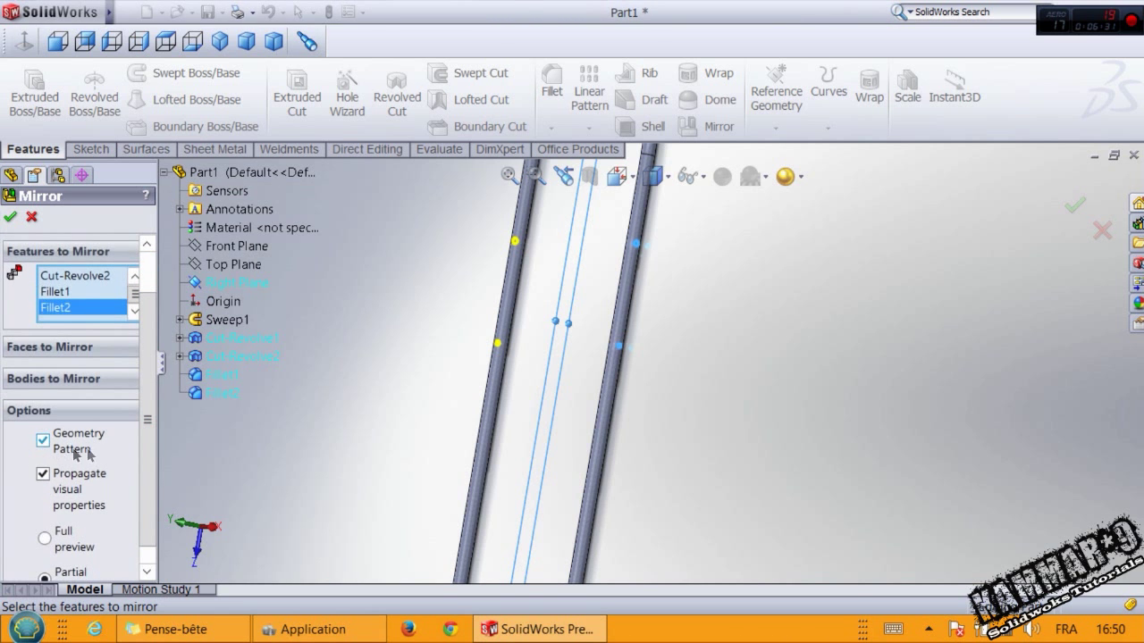
pyautogui.click(8, 220)
# Shell the tube with a 1 mm wall thickness, removing the end faces of both legs
pyautogui.click(401, 330)
pyautogui.moveTo(401, 329)
pyautogui.mouseDown(button='middle')
pyautogui.moveTo(572, 266)
pyautogui.moveTo(410, 311)
pyautogui.mouseUp(button='middle')
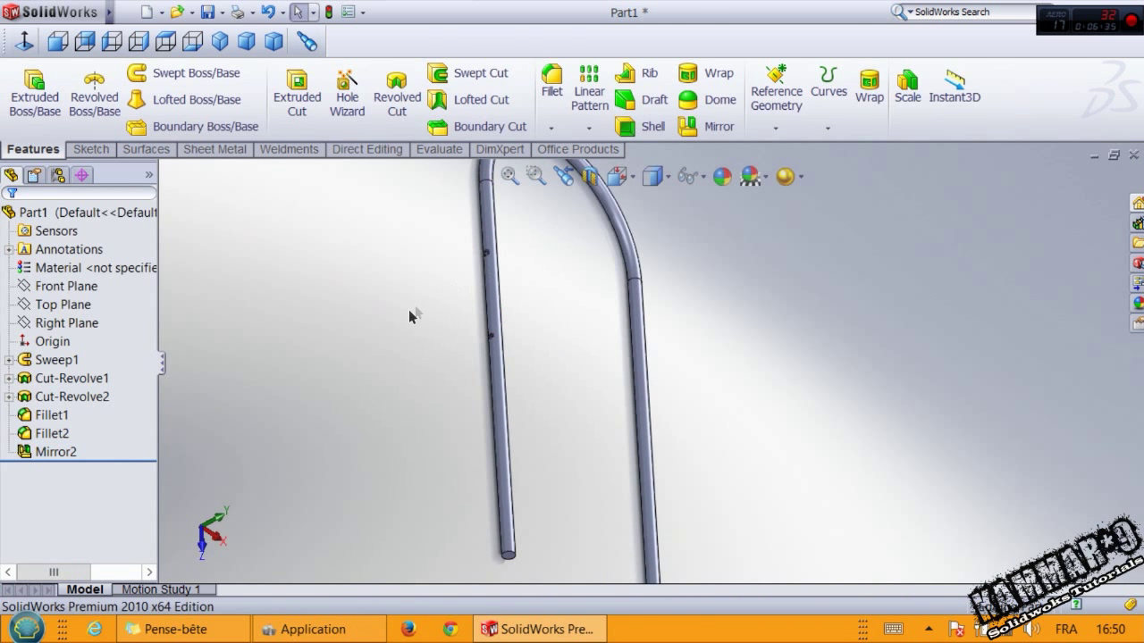
pyautogui.click(629, 128)
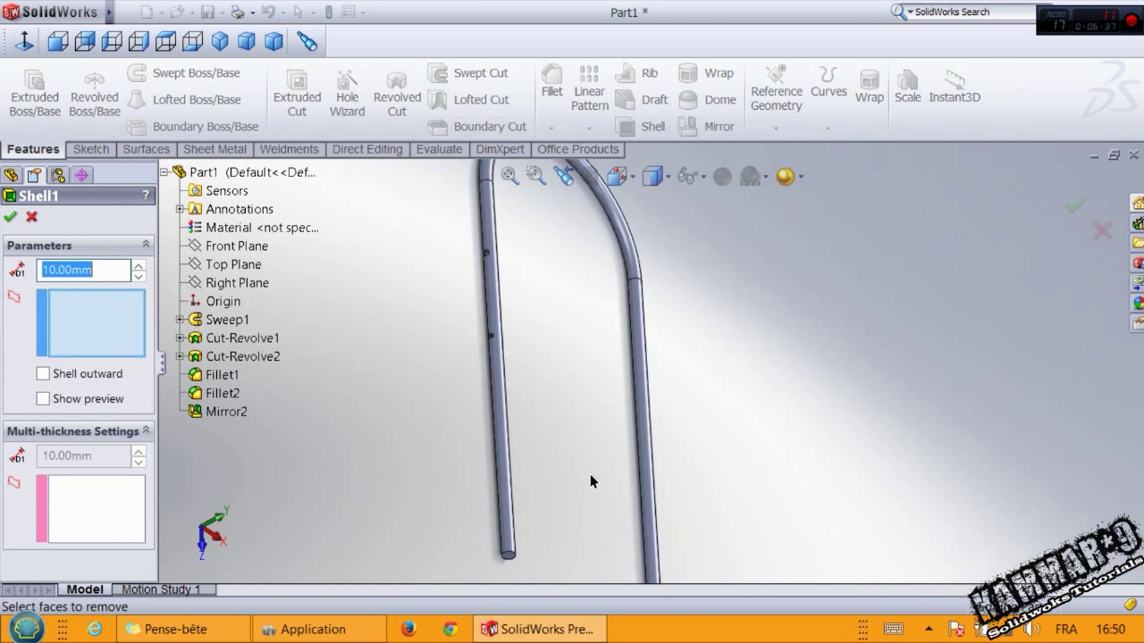
pyautogui.hotkey('ctrl', '7')
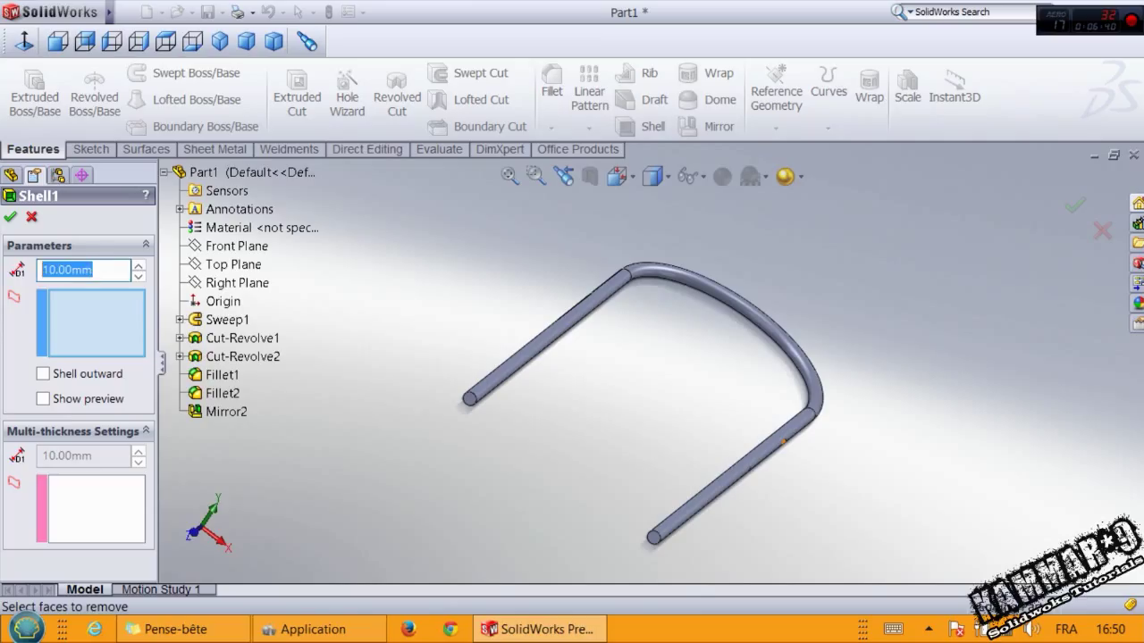
pyautogui.scroll(-3, 641, 525)
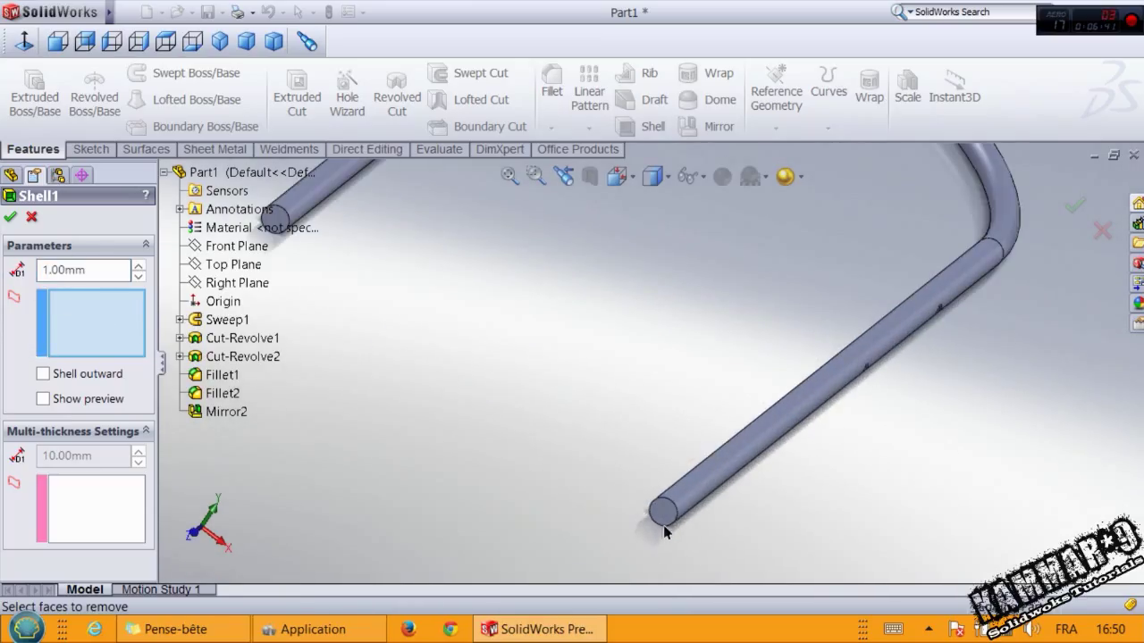
pyautogui.click(666, 559)
pyautogui.scroll(2, 666, 558)
pyautogui.scroll(-3, 407, 272)
pyautogui.click(411, 274)
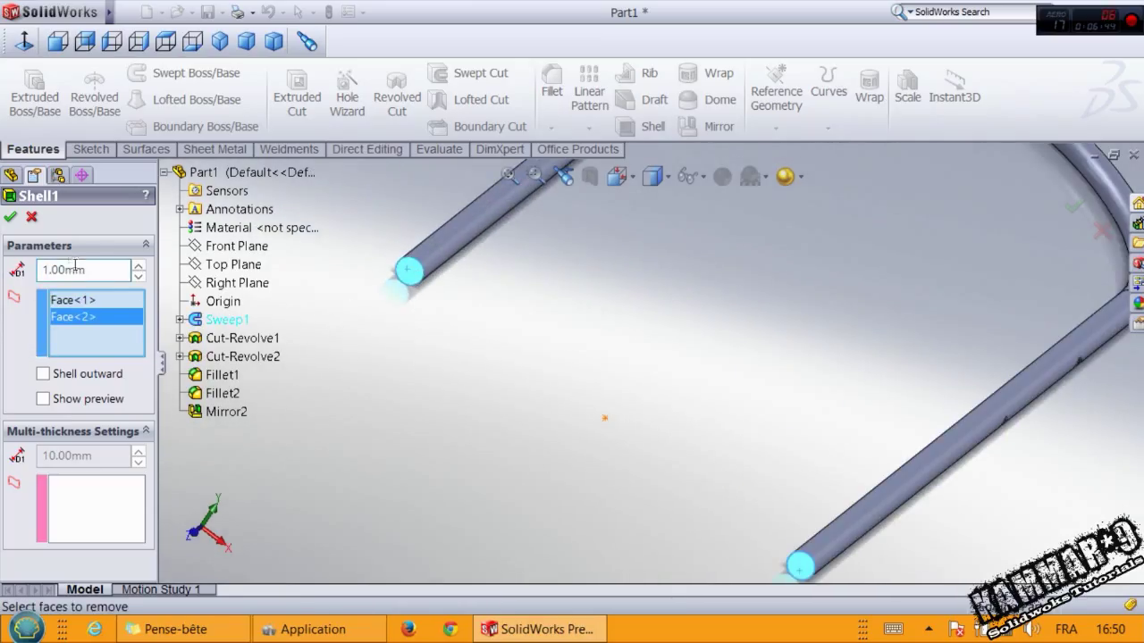
pyautogui.click(12, 217)
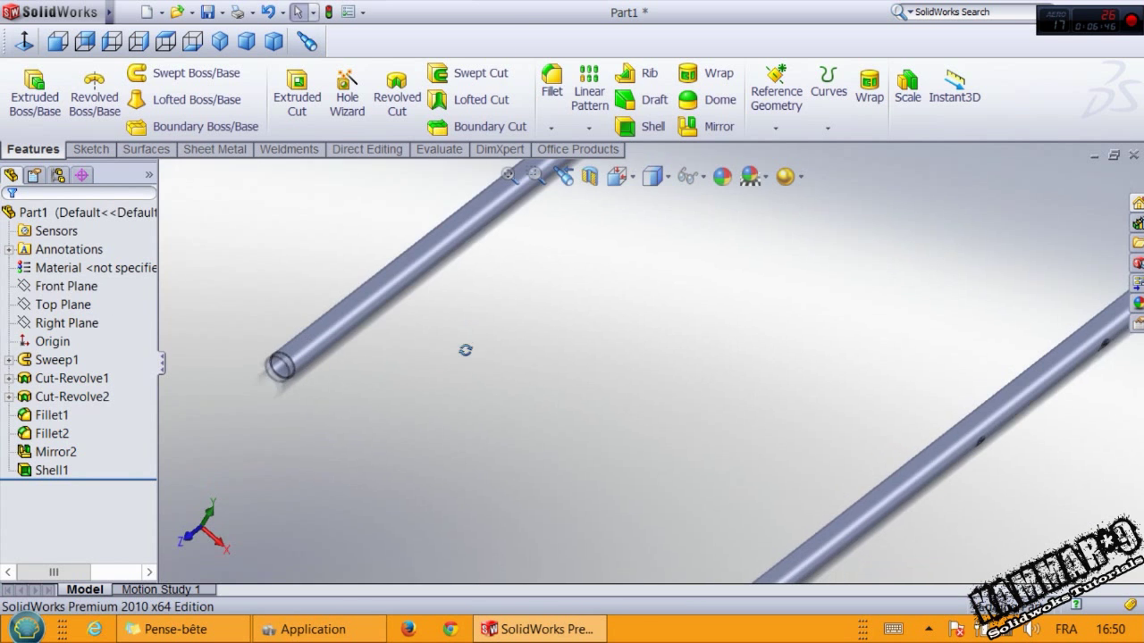
# Assign the 1060 Alloy material to the part
pyautogui.rightClick(123, 268)
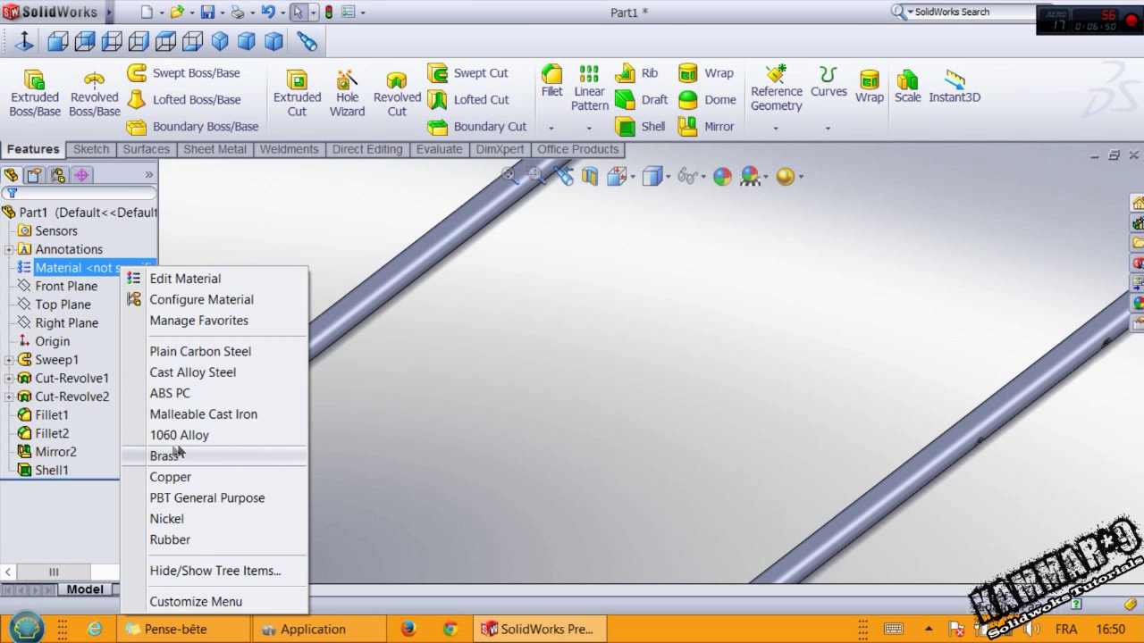
pyautogui.click(211, 436)
pyautogui.scroll(5, 470, 395)
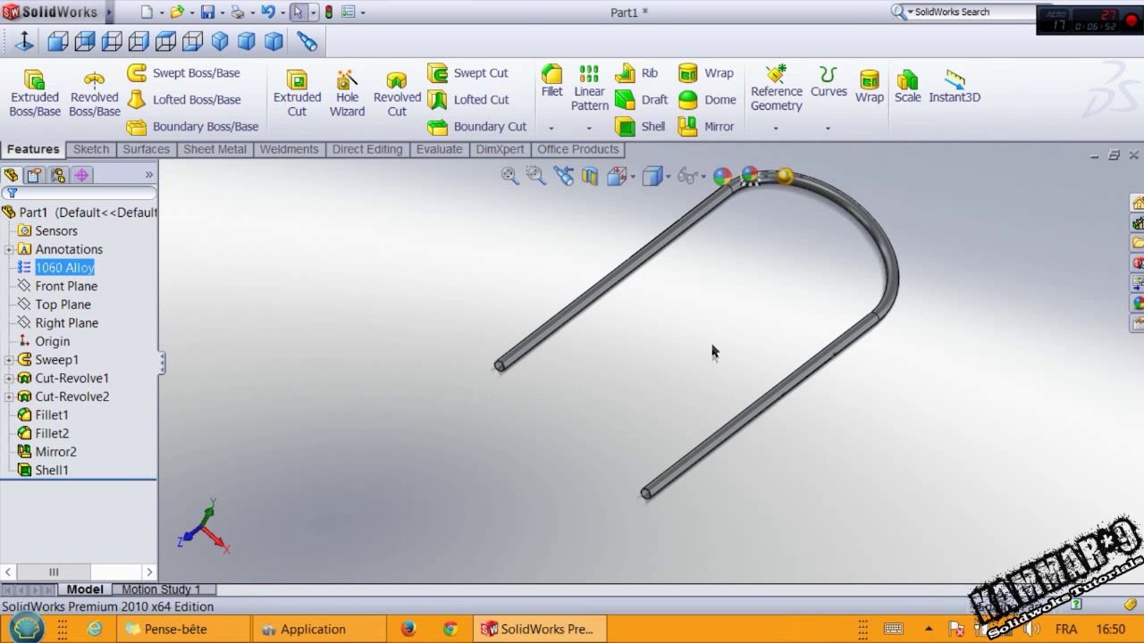
# Open a sketch on the flat floor of the Cut-Revolve2 recess and draw a circle about 3 mm in diameter at its centre
pyautogui.scroll(-3, 770, 293)
pyautogui.moveTo(772, 297); pyautogui.dragTo(651, 353, button='middle')
pyautogui.scroll(5, 676, 273)
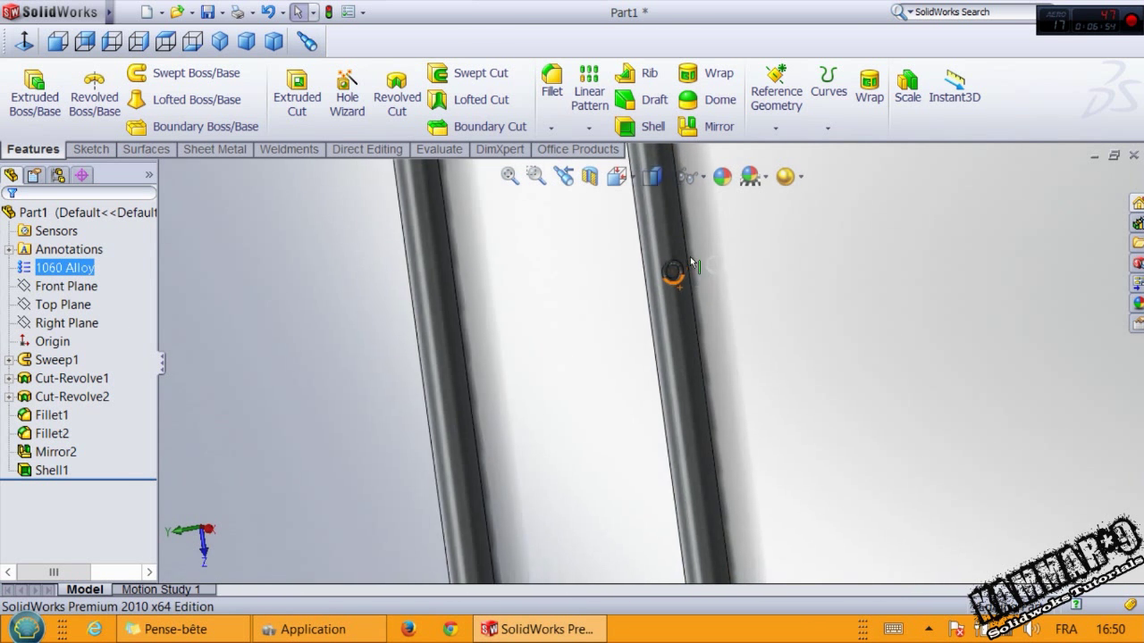
pyautogui.moveTo(676, 306); pyautogui.dragTo(663, 345, button='middle')
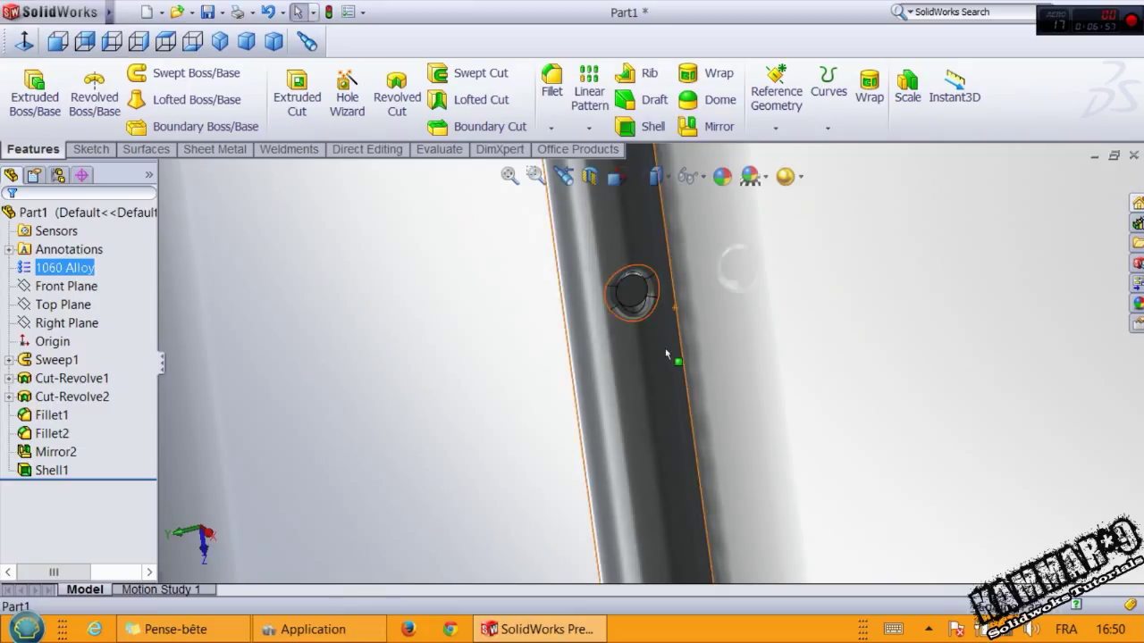
pyautogui.click(632, 290)
pyautogui.click(692, 235)
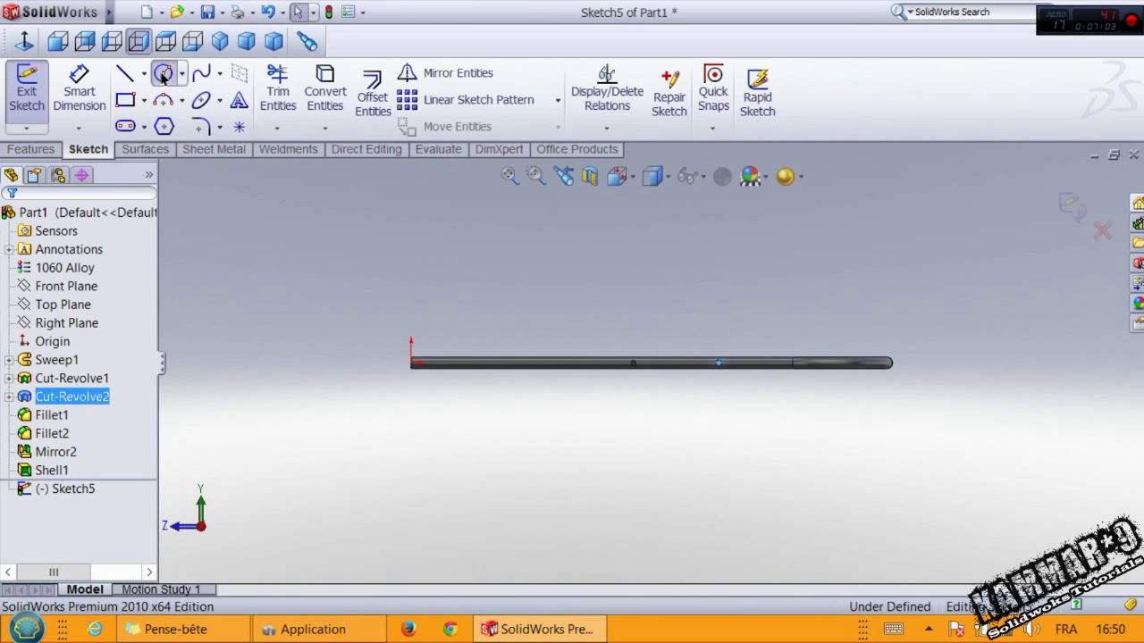
pyautogui.click(162, 73)
pyautogui.scroll(-5, 706, 331)
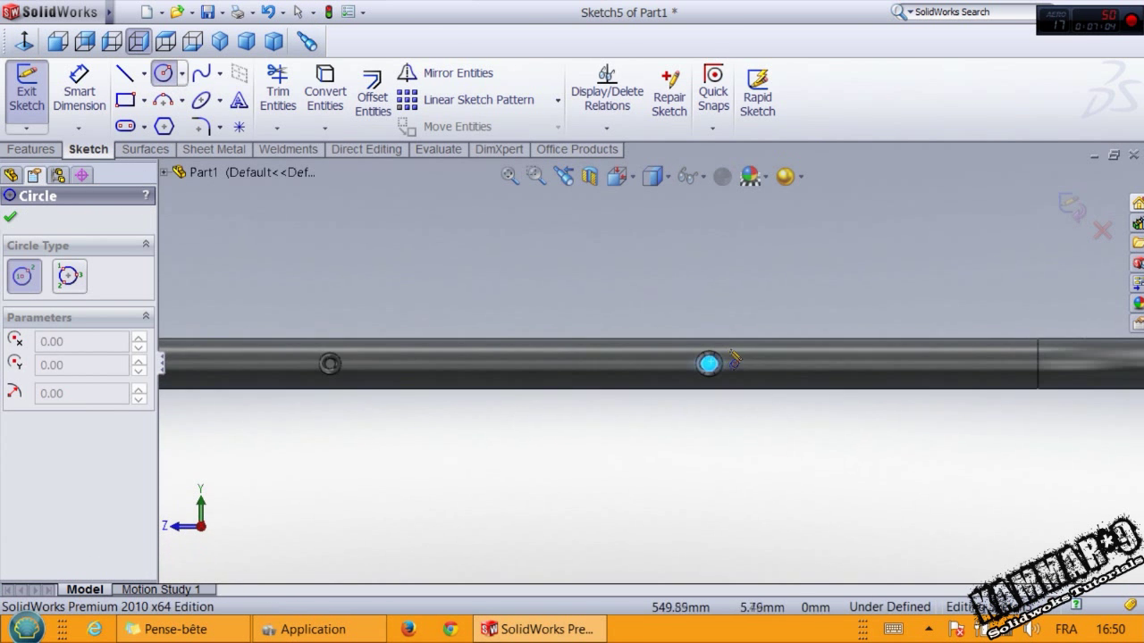
pyautogui.scroll(-3, 681, 354)
pyautogui.click(630, 340)
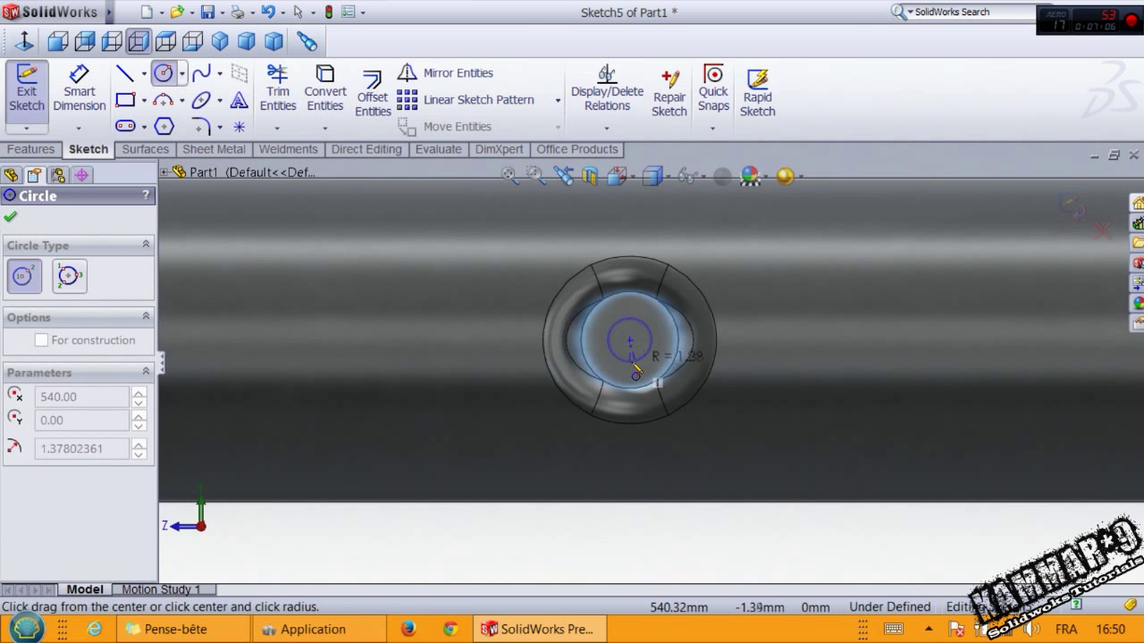
pyautogui.click(635, 364)
# Set the diameter of the circle in the Cut-Revolve2 recess to 4 mm
pyautogui.moveTo(784, 367); pyautogui.dragTo(751, 277, button='right')
pyautogui.click(646, 326)
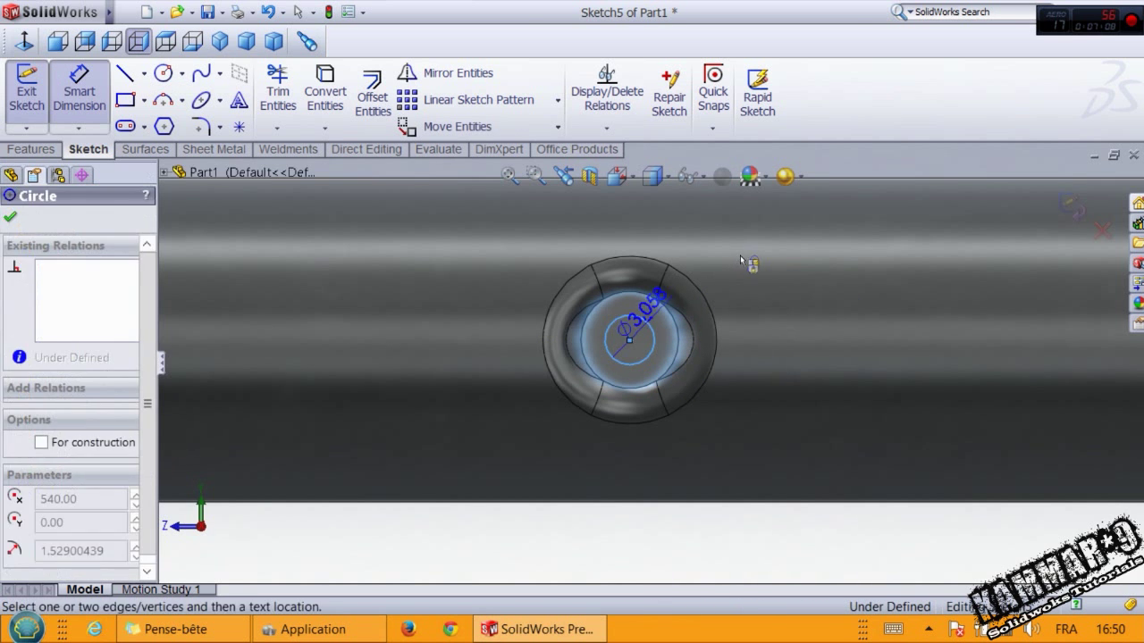
pyautogui.click(738, 252)
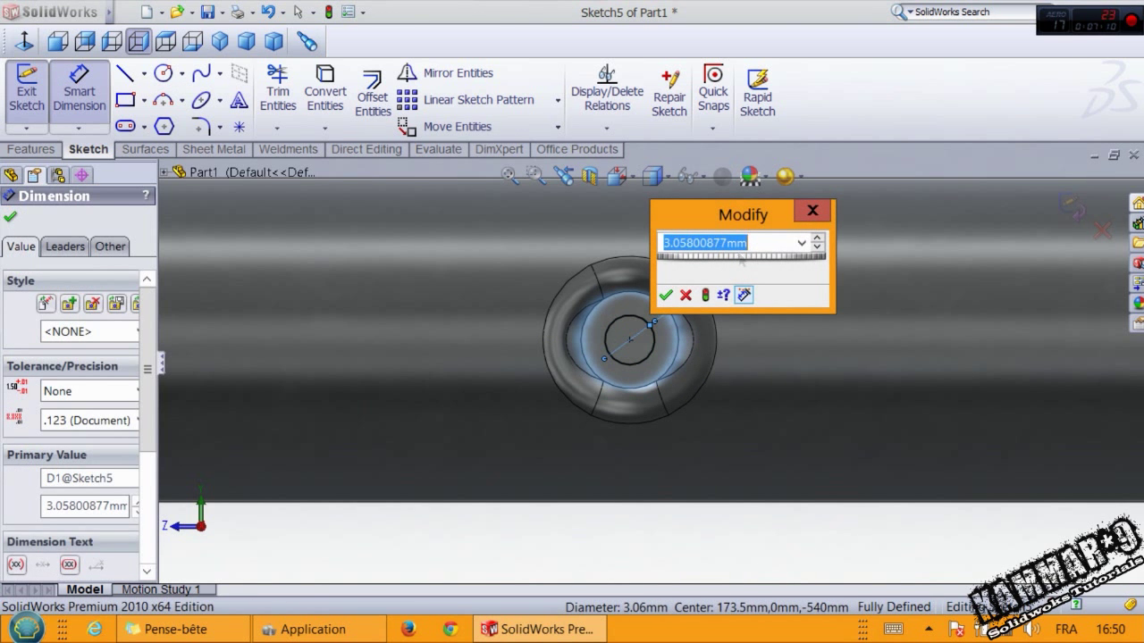
pyautogui.write('4')
pyautogui.press('Return')
# Draw a second circle in the same sketch, centred on the floor of the neighbouring smaller recess on this leg
pyautogui.scroll(5, 740, 260)
pyautogui.scroll(2, 740, 259)
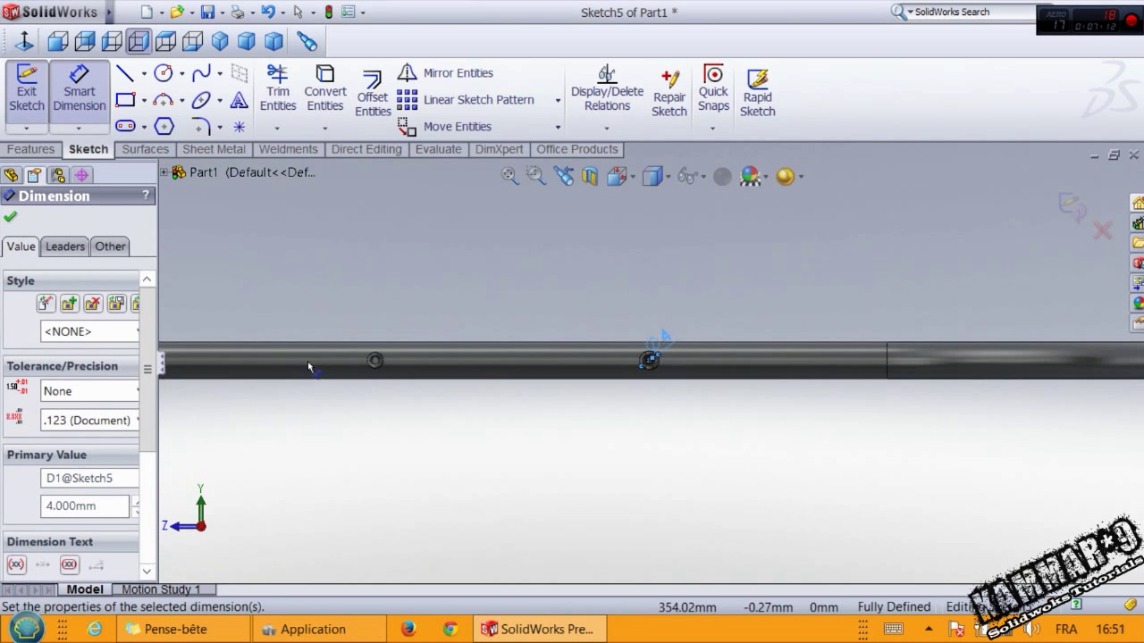
pyautogui.scroll(-7, 629, 362)
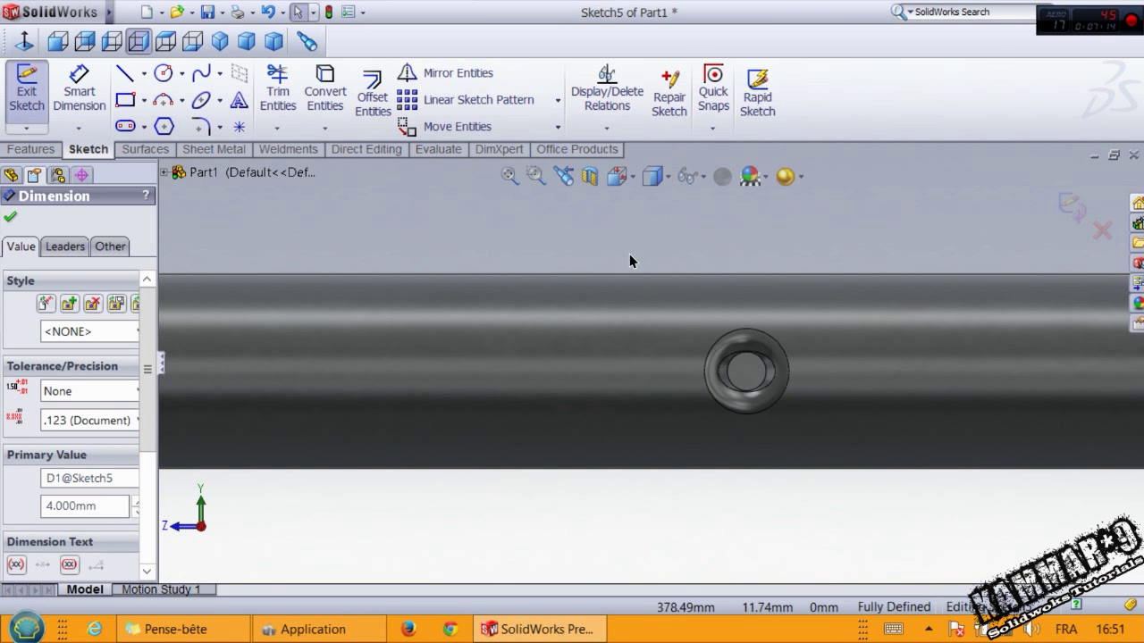
pyautogui.moveTo(631, 255); pyautogui.dragTo(631, 179, button='right')
pyautogui.moveTo(597, 242); pyautogui.dragTo(670, 245, button='right')
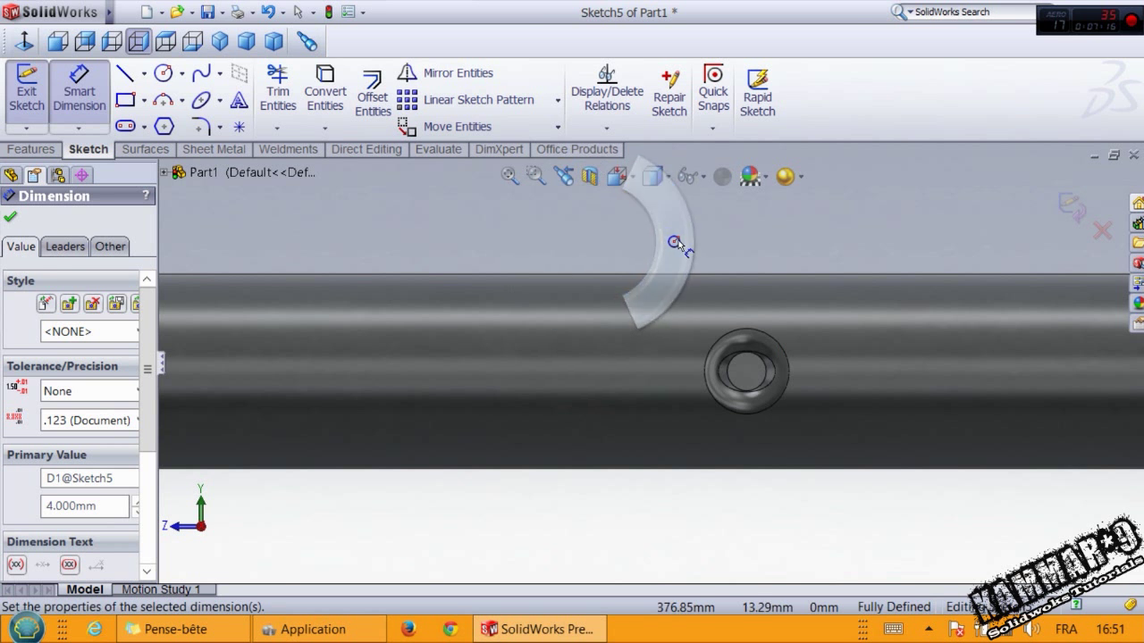
pyautogui.scroll(-4, 780, 384)
pyautogui.moveTo(690, 351); pyautogui.dragTo(712, 366)
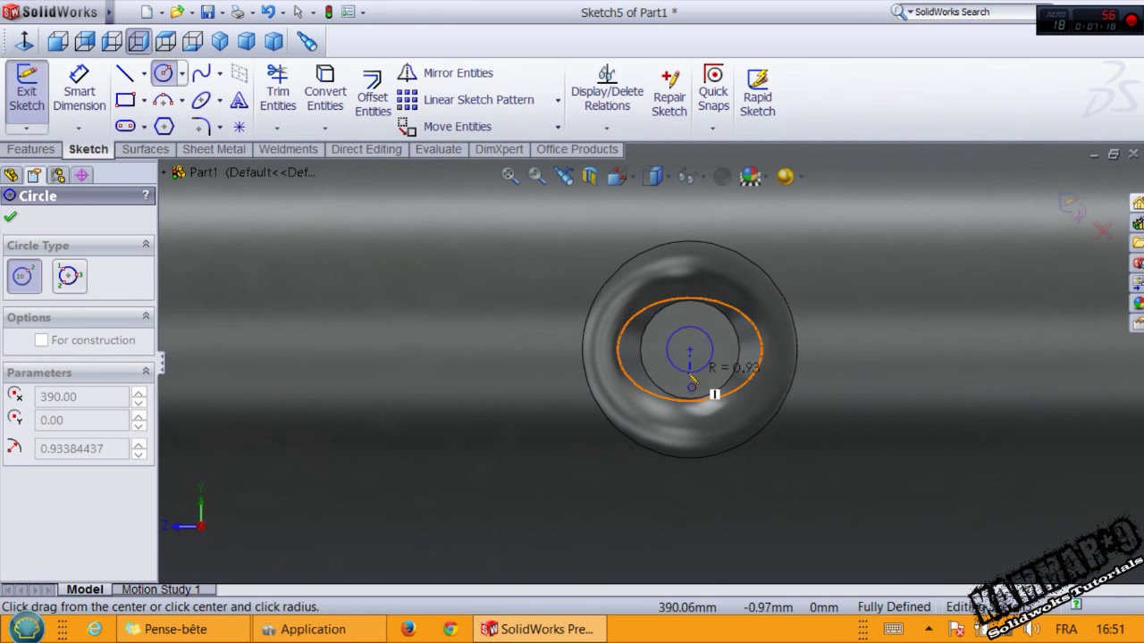
# Set the diameter of the circle in the smaller recess to 3 mm
pyautogui.moveTo(875, 396); pyautogui.dragTo(778, 311, button='right')
pyautogui.click(720, 344)
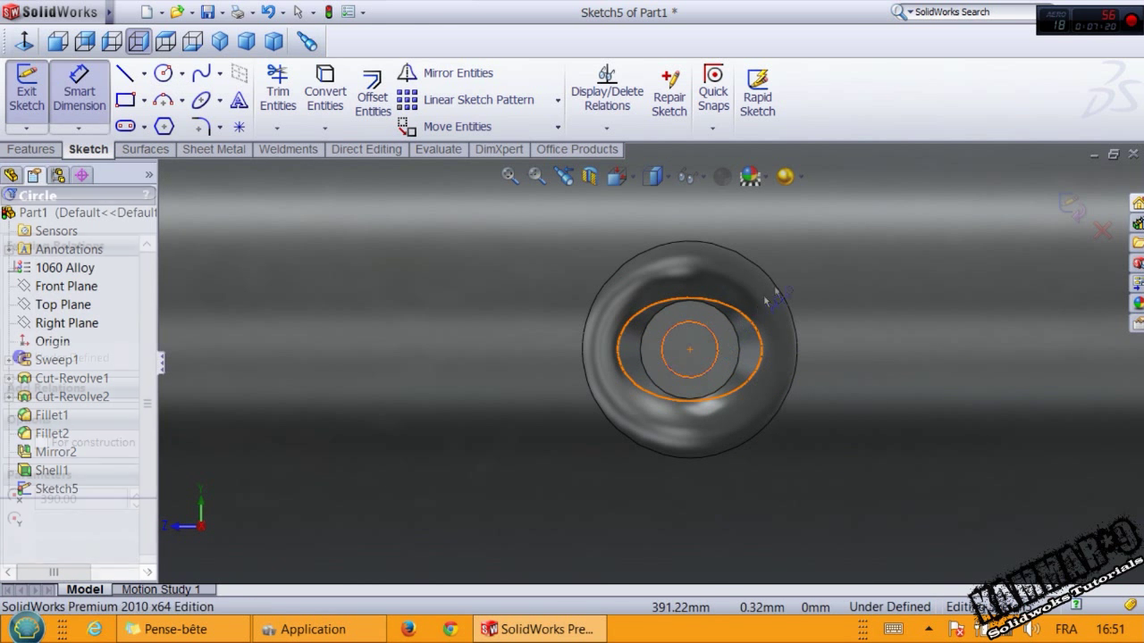
pyautogui.click(807, 259)
pyautogui.write('3')
pyautogui.press('Return')
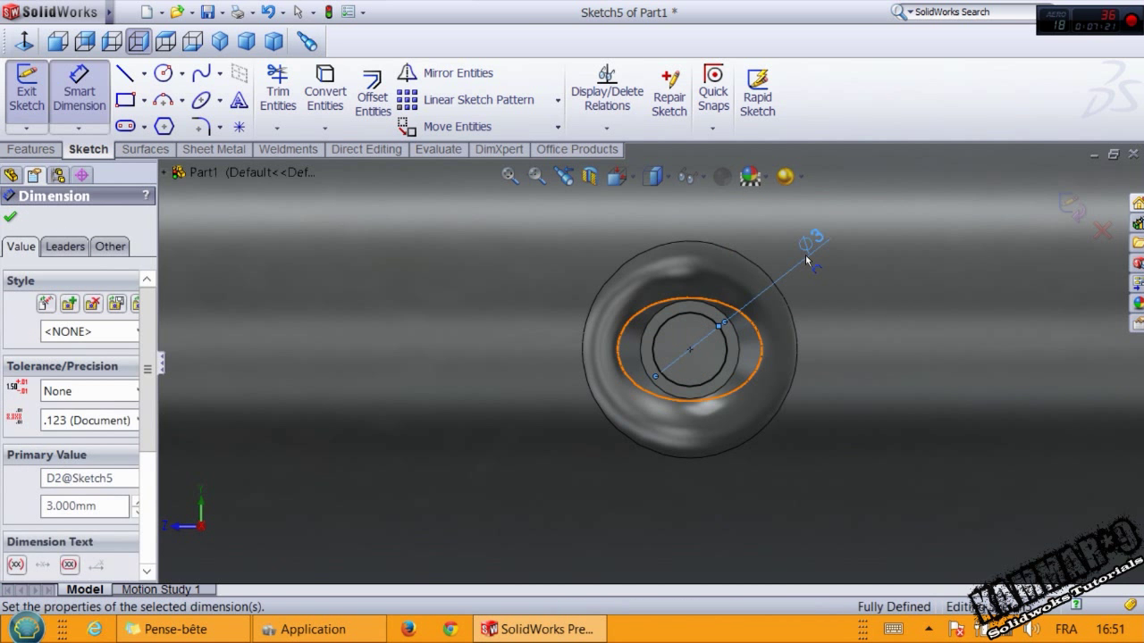
# Cut both circles with an Extruded Cut using the Through All end condition, so the holes pass through both legs
pyautogui.scroll(2, 806, 260)
pyautogui.click(33, 149)
pyautogui.click(297, 98)
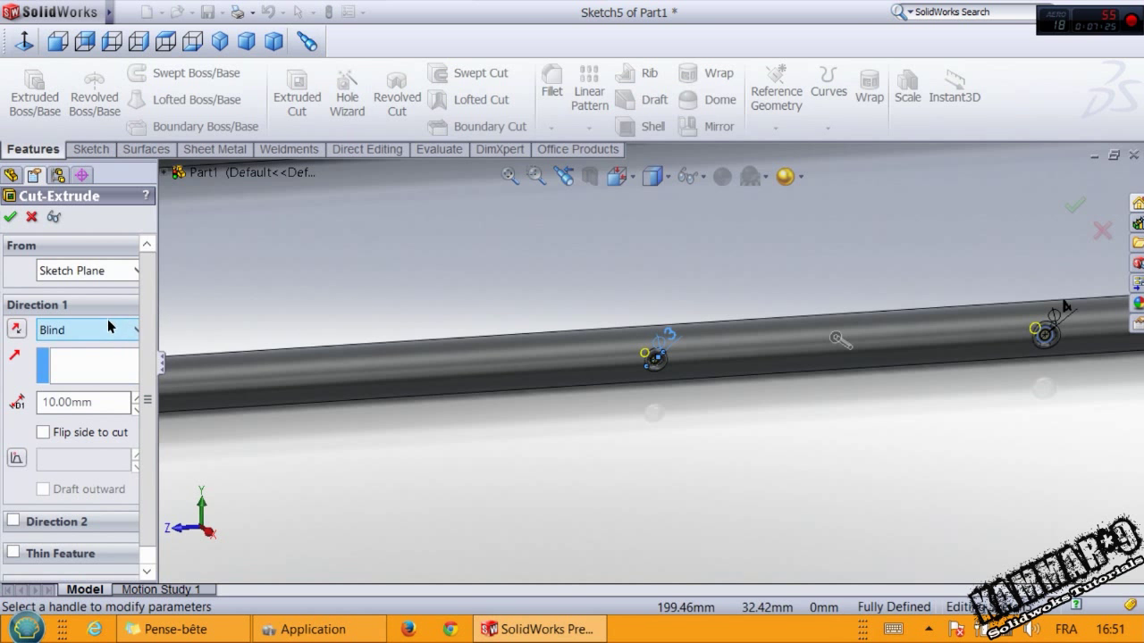
pyautogui.click(108, 327)
pyautogui.click(87, 369)
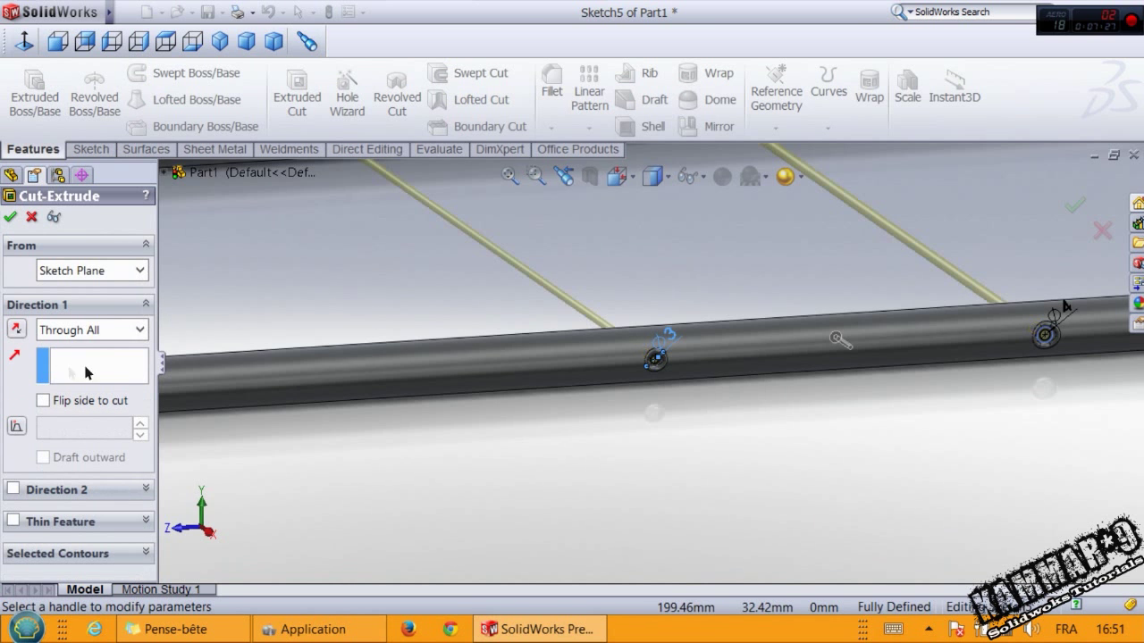
pyautogui.scroll(4, 483, 326)
pyautogui.click(11, 217)
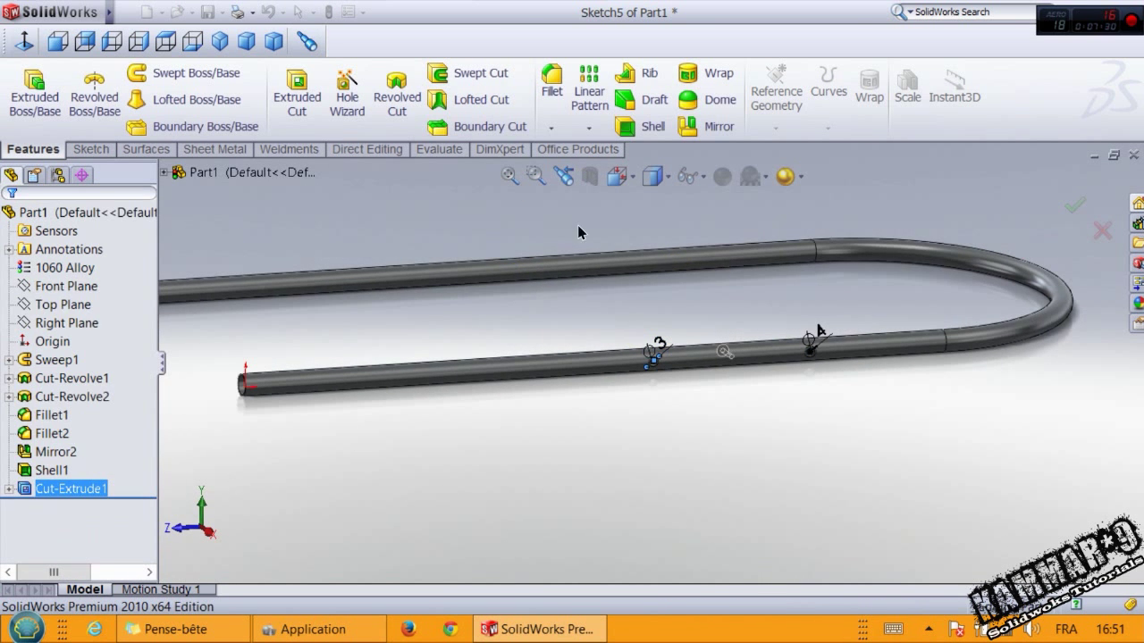
# Examine the cut holes in the recesses on both legs of the tube frame
pyautogui.moveTo(580, 233); pyautogui.dragTo(666, 341, button='middle')
pyautogui.scroll(-4, 535, 289)
pyautogui.scroll(3, 625, 263)
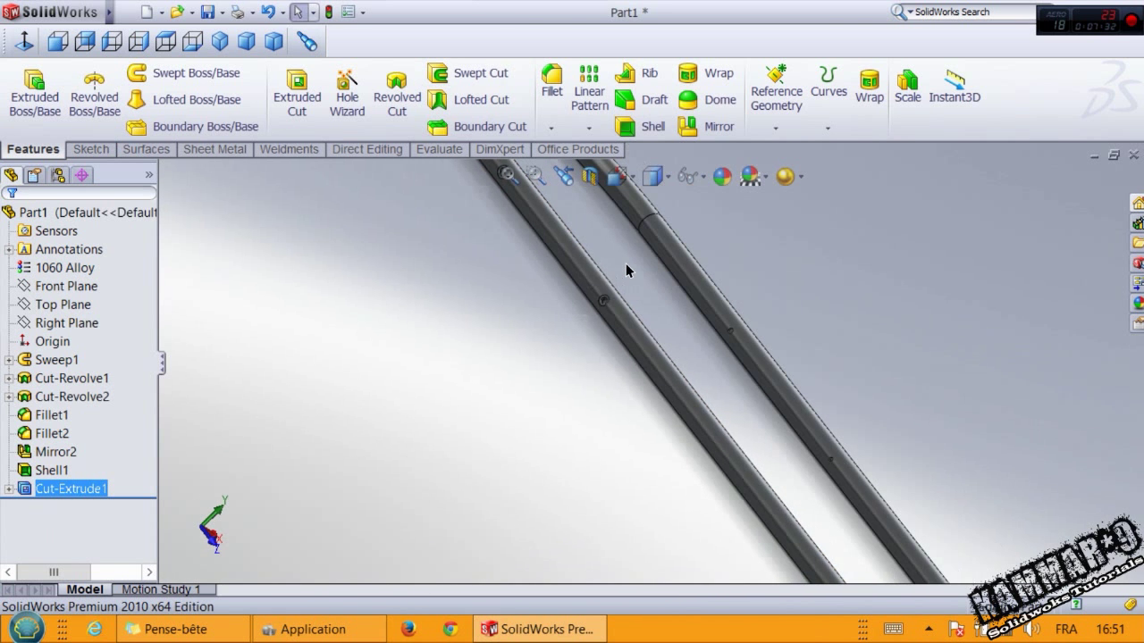
pyautogui.moveTo(626, 263); pyautogui.dragTo(500, 305, button='middle')
pyautogui.scroll(2, 574, 266)
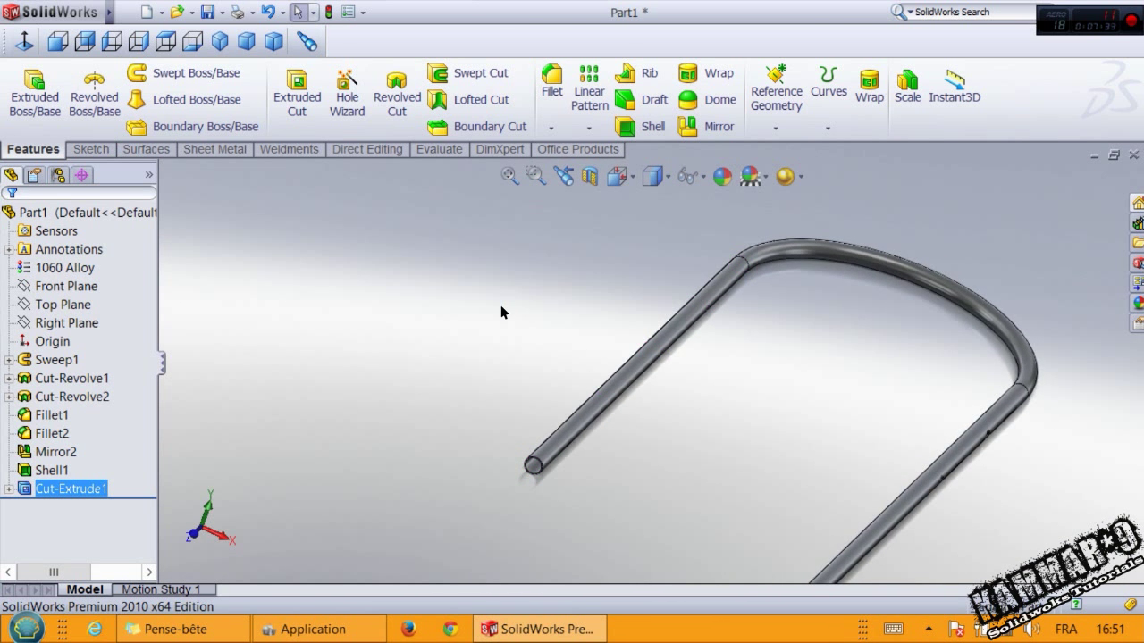
pyautogui.scroll(3, 816, 445)
pyautogui.scroll(-5, 733, 401)
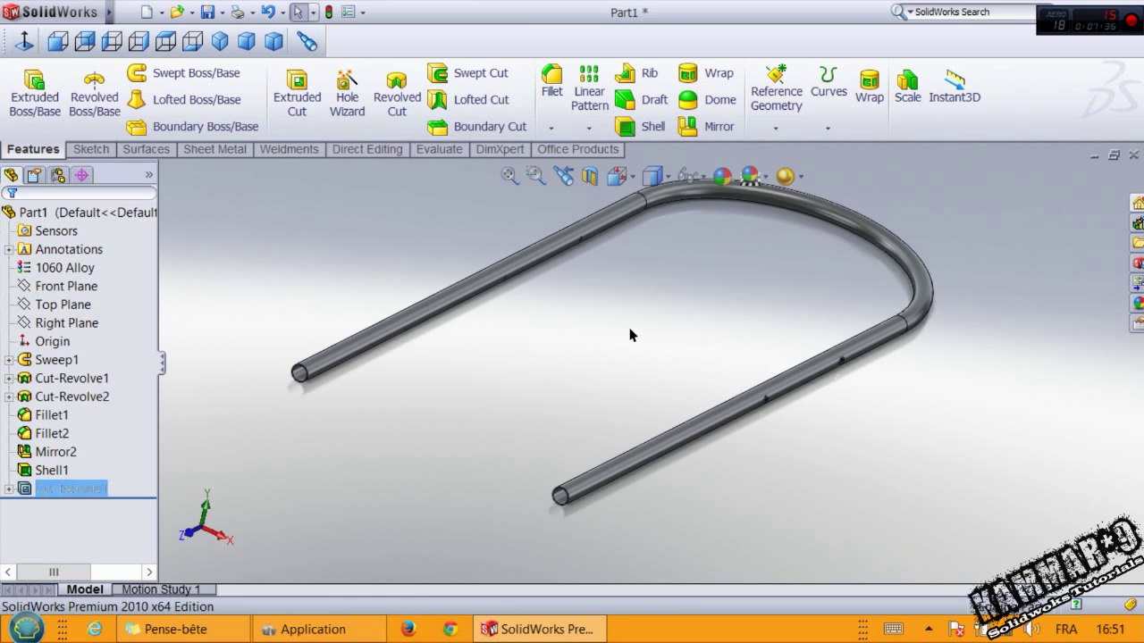
# Create a reference plane offset 100 mm from the Front Plane, flipped toward the bend of the tube
pyautogui.click(70, 289)
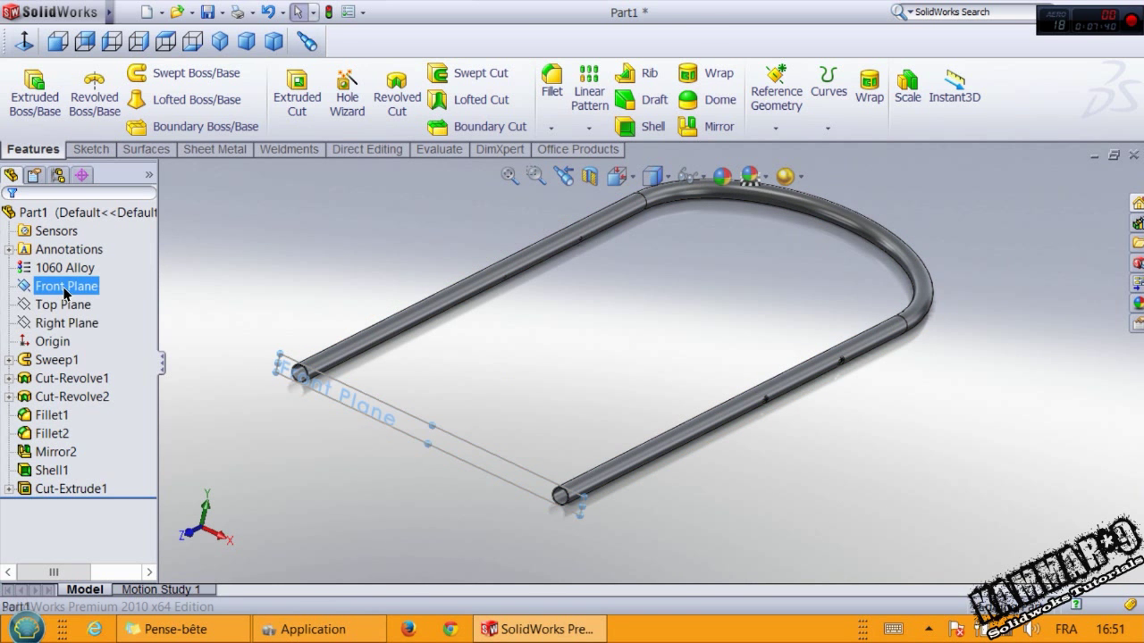
pyautogui.click(776, 83)
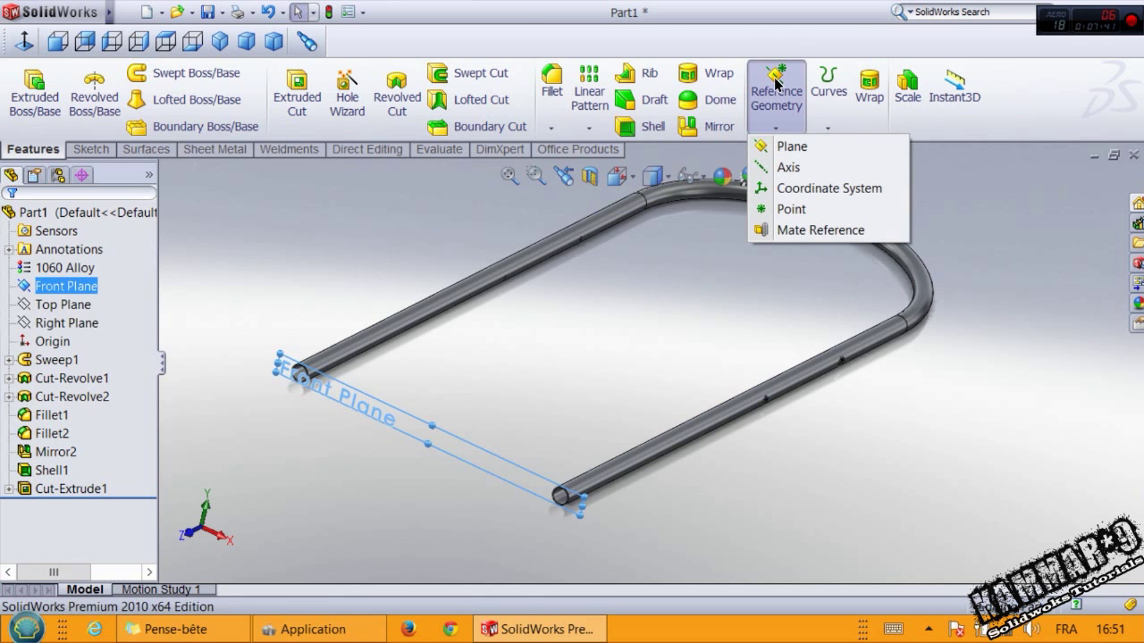
pyautogui.click(782, 150)
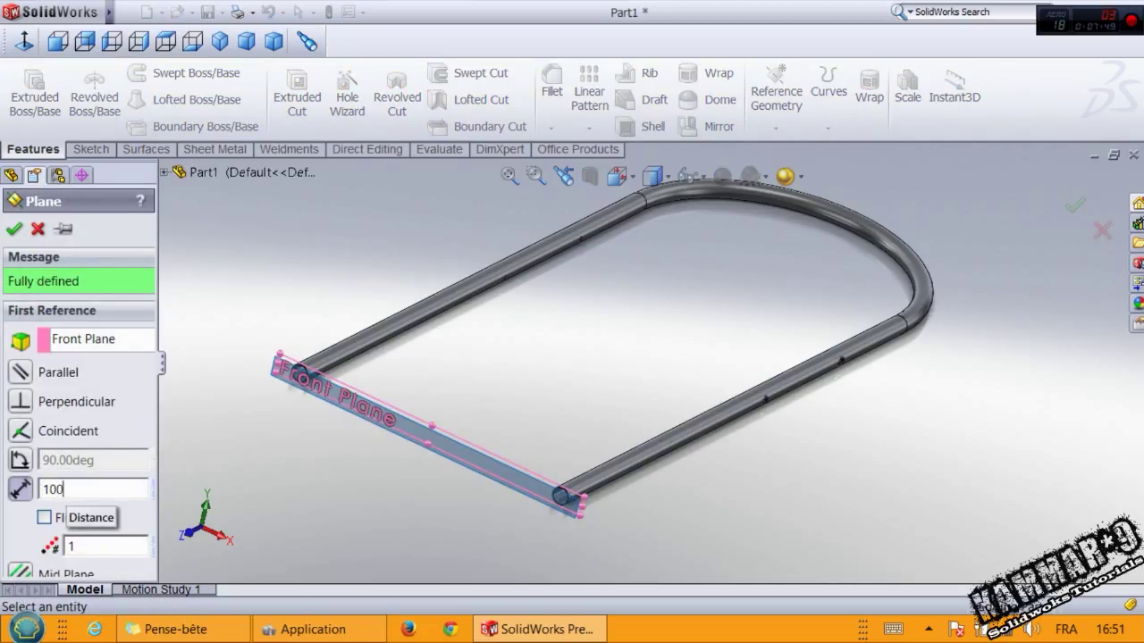
pyautogui.press('Return')
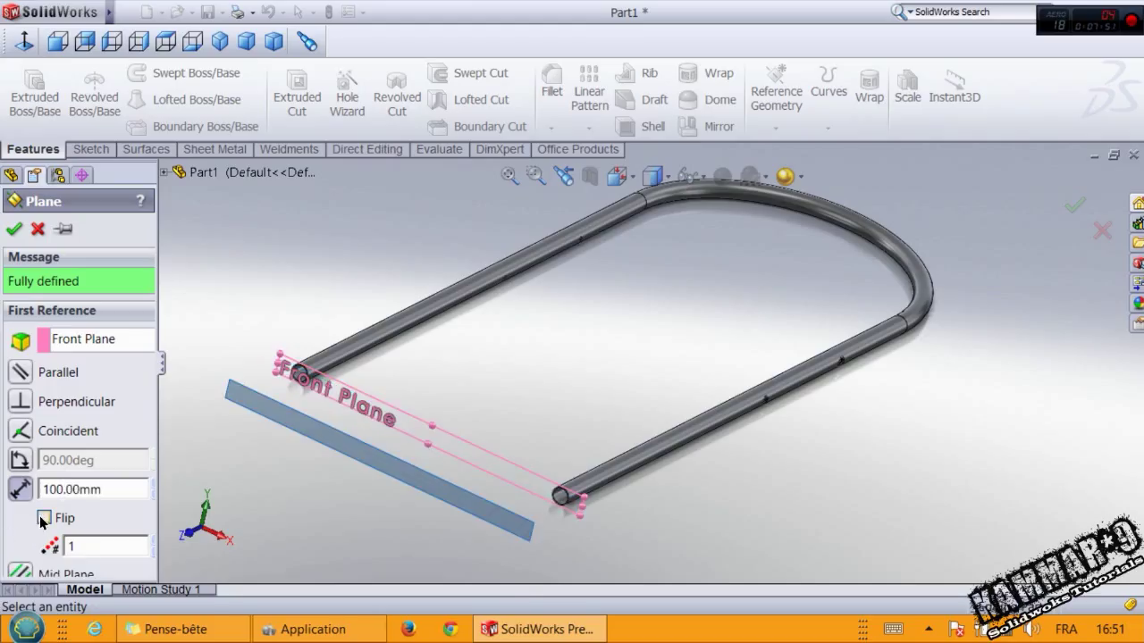
pyautogui.click(43, 519)
pyautogui.click(14, 229)
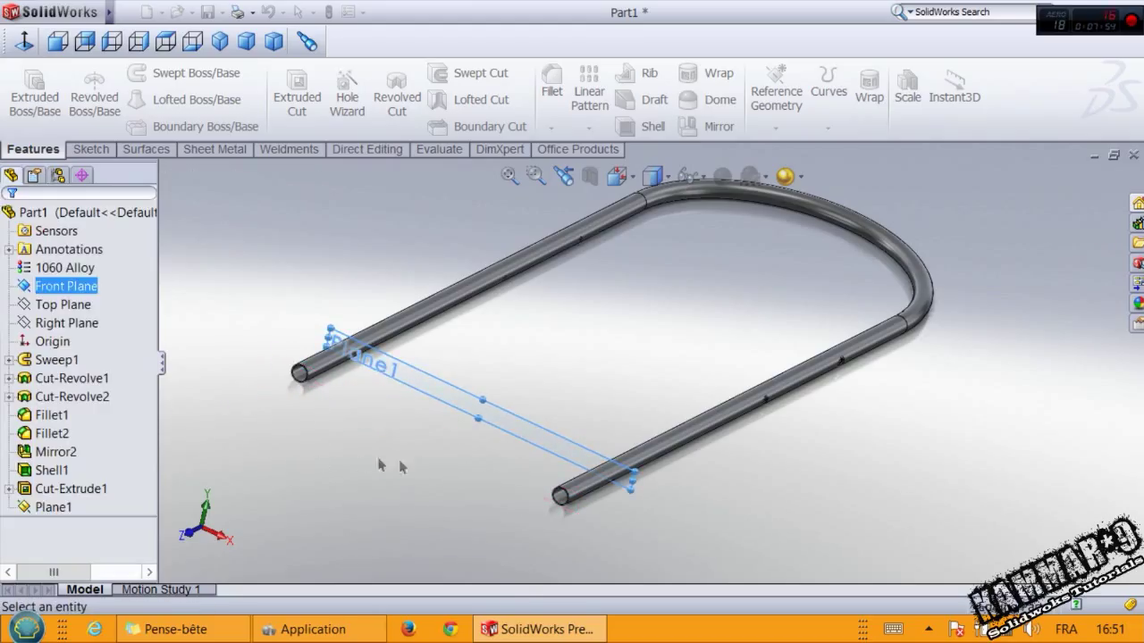
# Open a sketch on the offset plane and draw a vertical line about 29 mm long upward from inside the +X leg's section
pyautogui.click(514, 417)
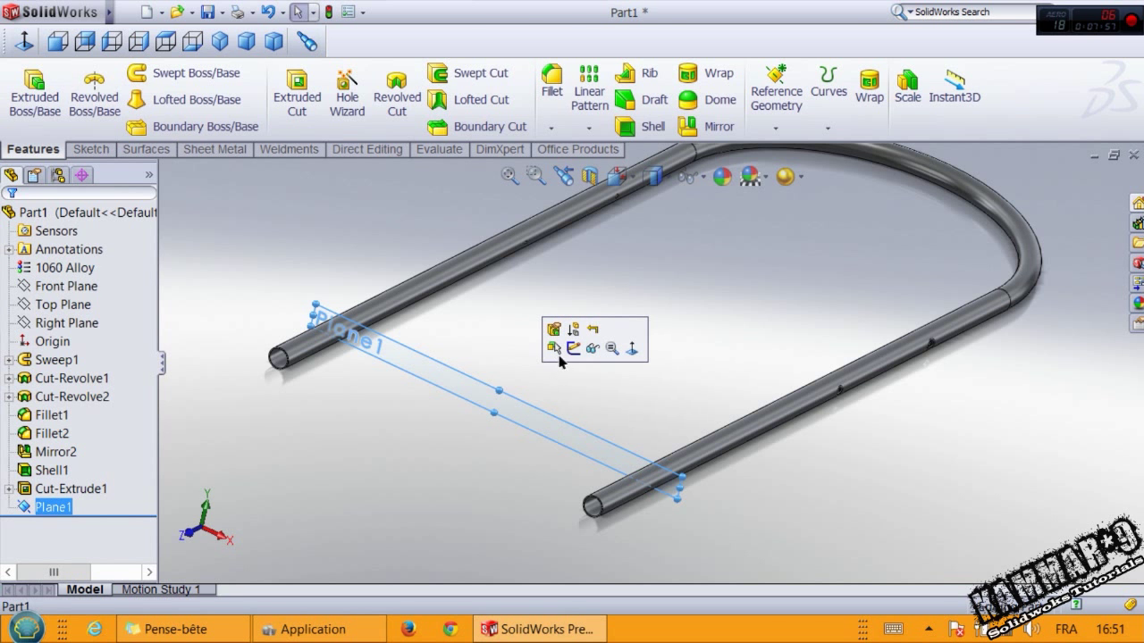
pyautogui.click(25, 41)
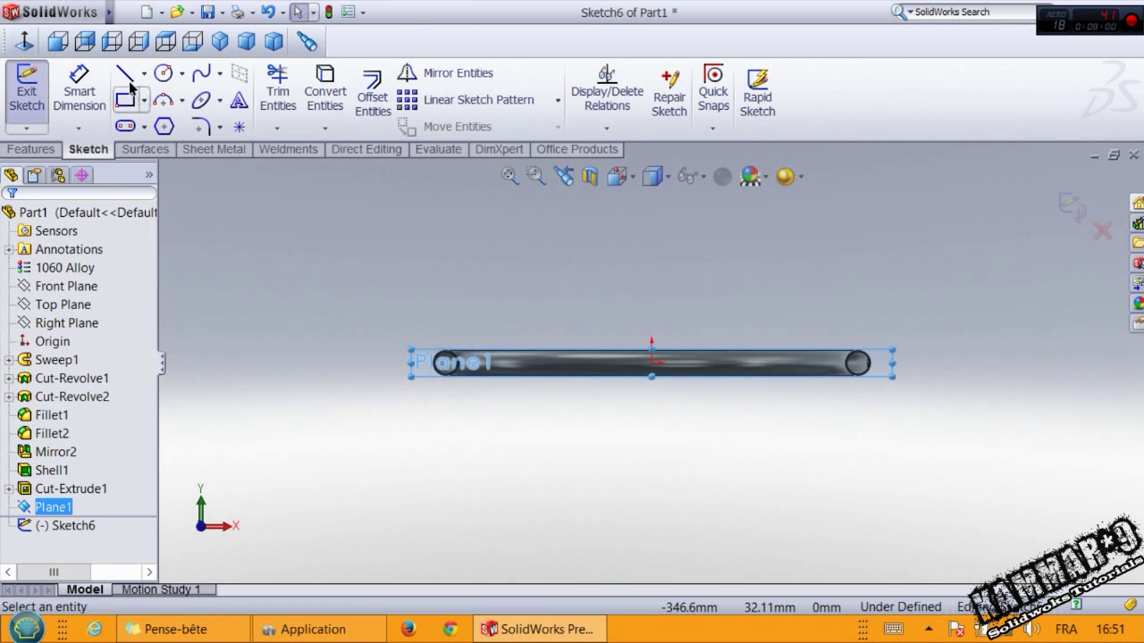
pyautogui.click(125, 72)
pyautogui.scroll(-3, 776, 374)
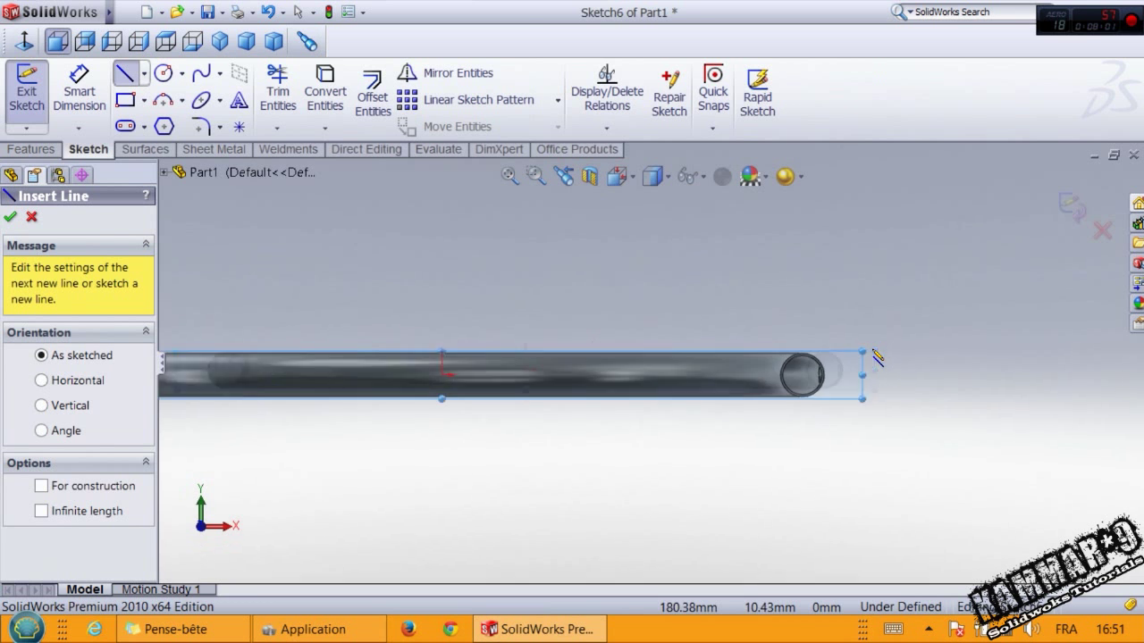
pyautogui.click(773, 371)
pyautogui.click(774, 294)
# Continue with a horizontal line about 328 mm long to above the opposite leg and a vertical line about 29 mm long down into it
pyautogui.scroll(4, 536, 322)
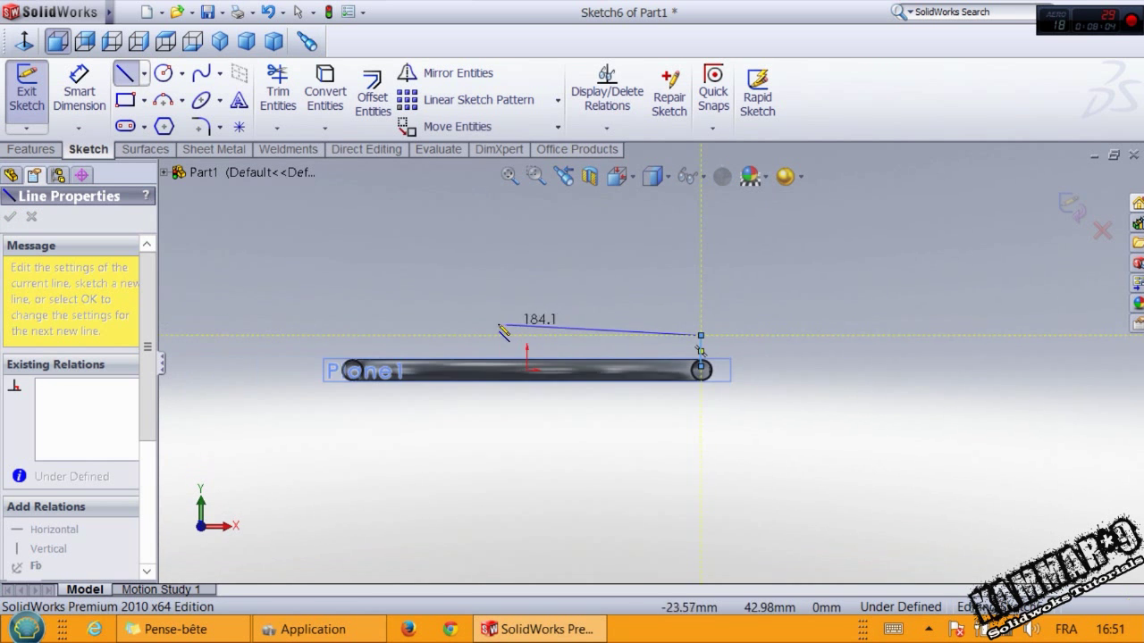
pyautogui.scroll(-3, 384, 333)
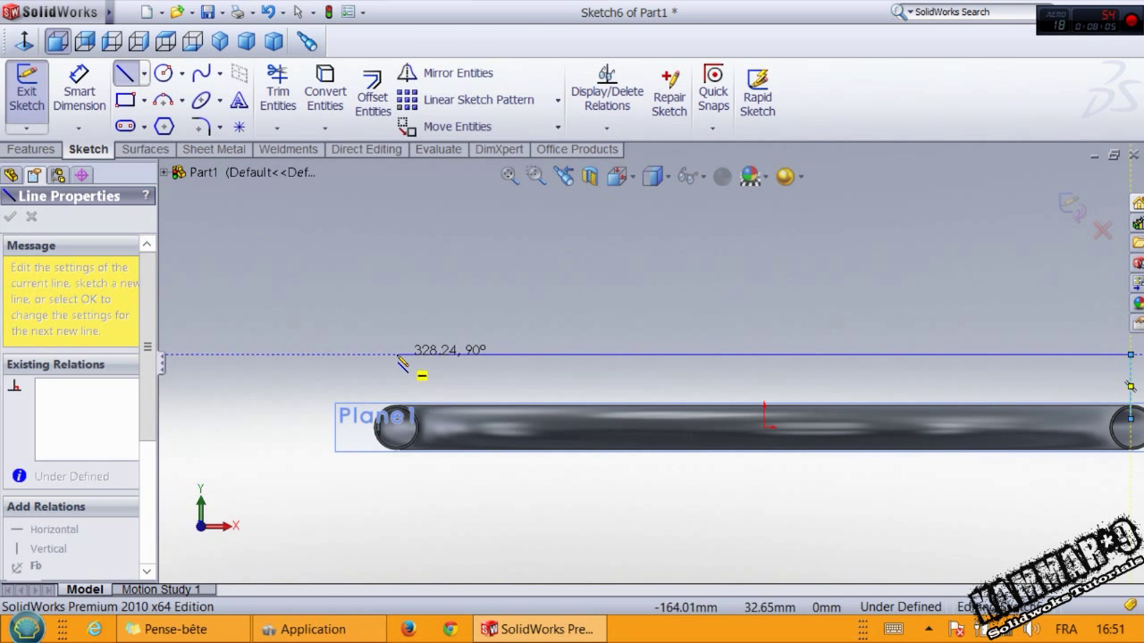
pyautogui.click(402, 357)
pyautogui.scroll(-2, 429, 431)
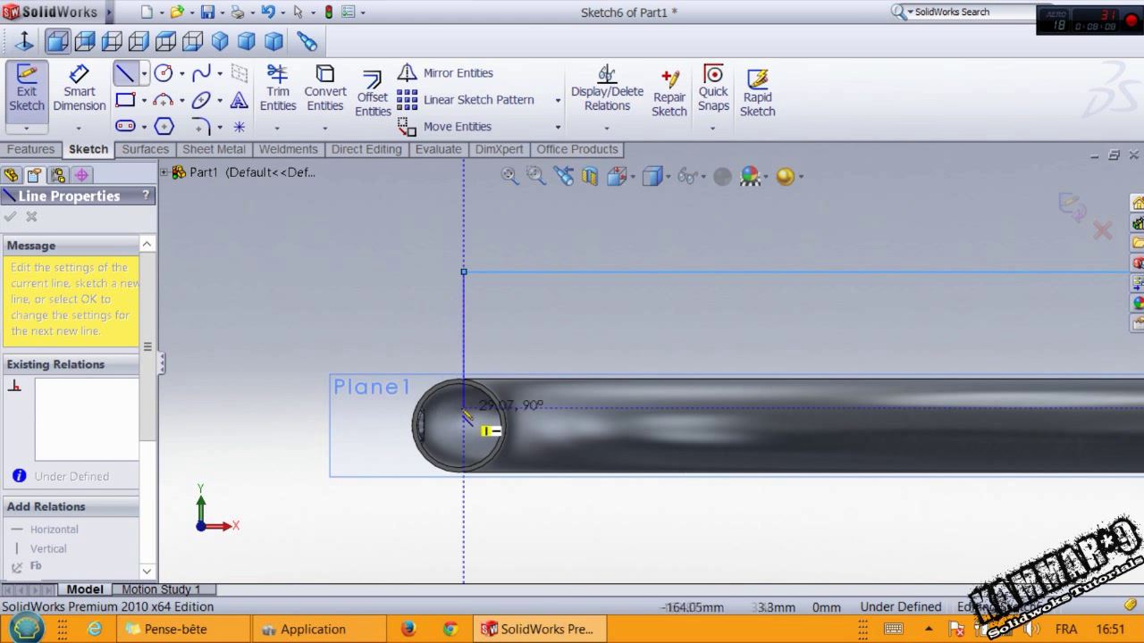
pyautogui.click(462, 407)
pyautogui.press('Escape')
pyautogui.press('f')
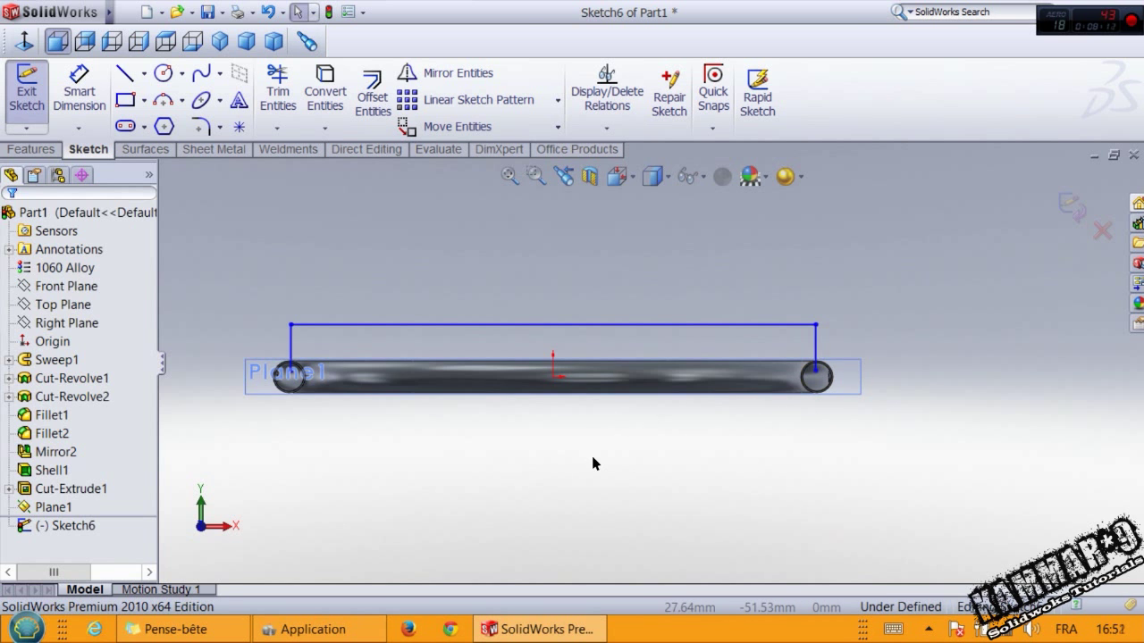
# Dimension the horizontal line 20 mm above the origin
pyautogui.moveTo(592, 457); pyautogui.dragTo(597, 375, button='right')
pyautogui.scroll(-2, 591, 326)
pyautogui.click(558, 328)
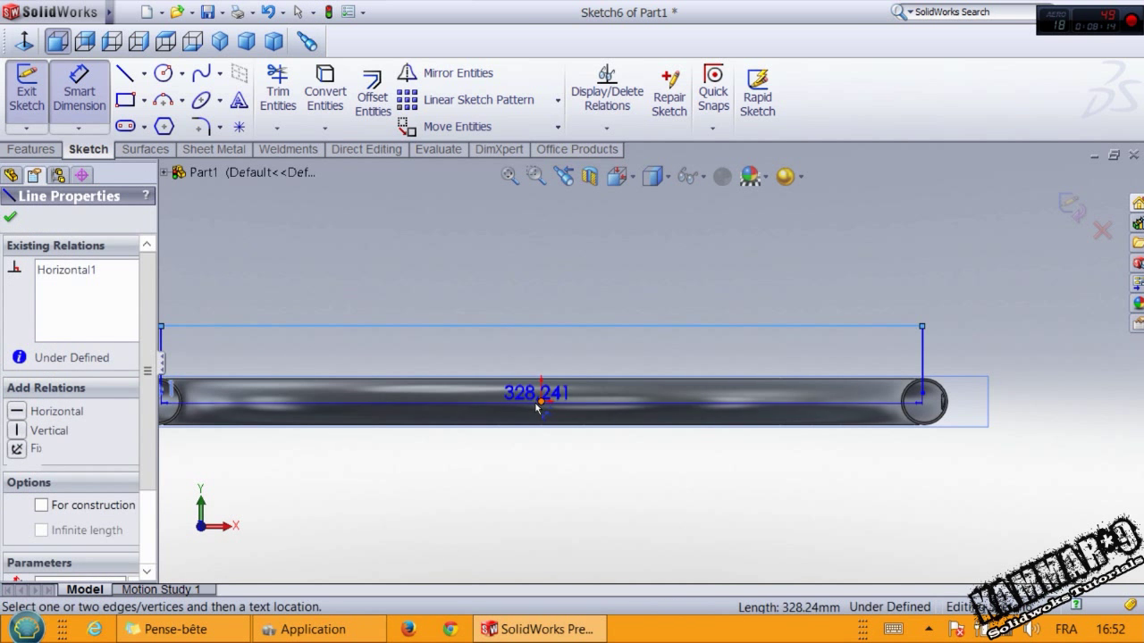
pyautogui.click(547, 327)
pyautogui.click(558, 482)
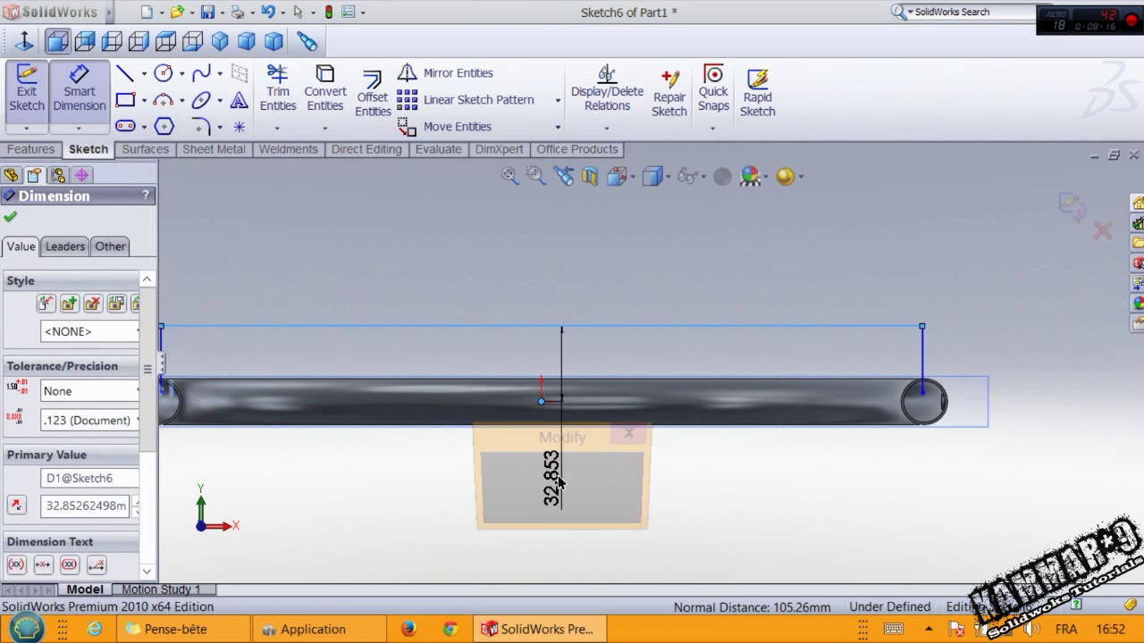
pyautogui.write('20')
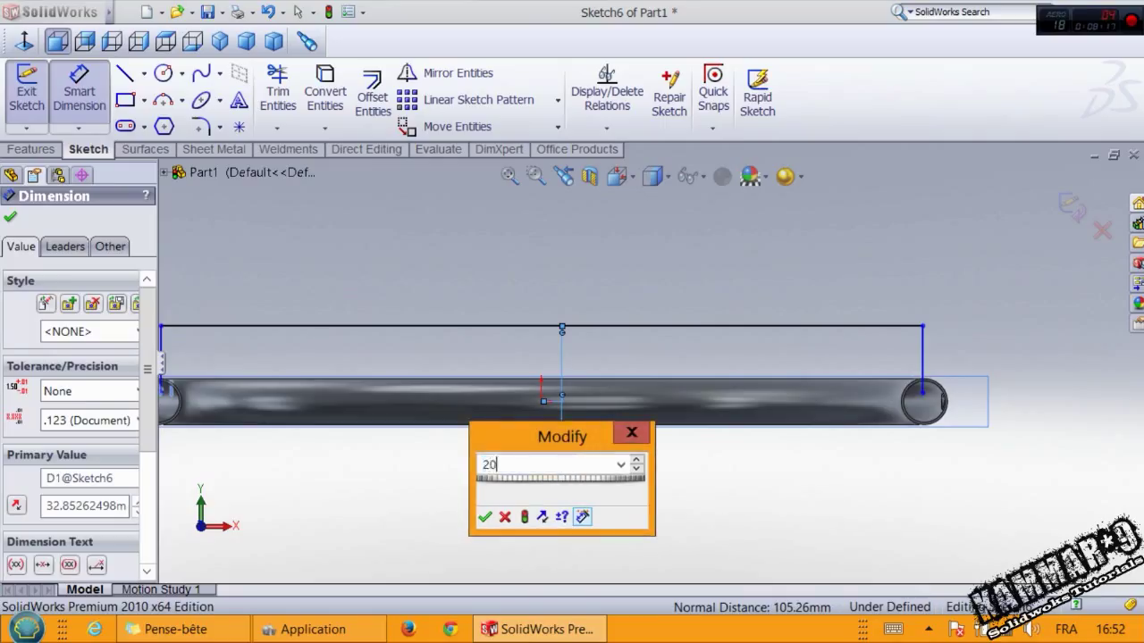
pyautogui.press('Return')
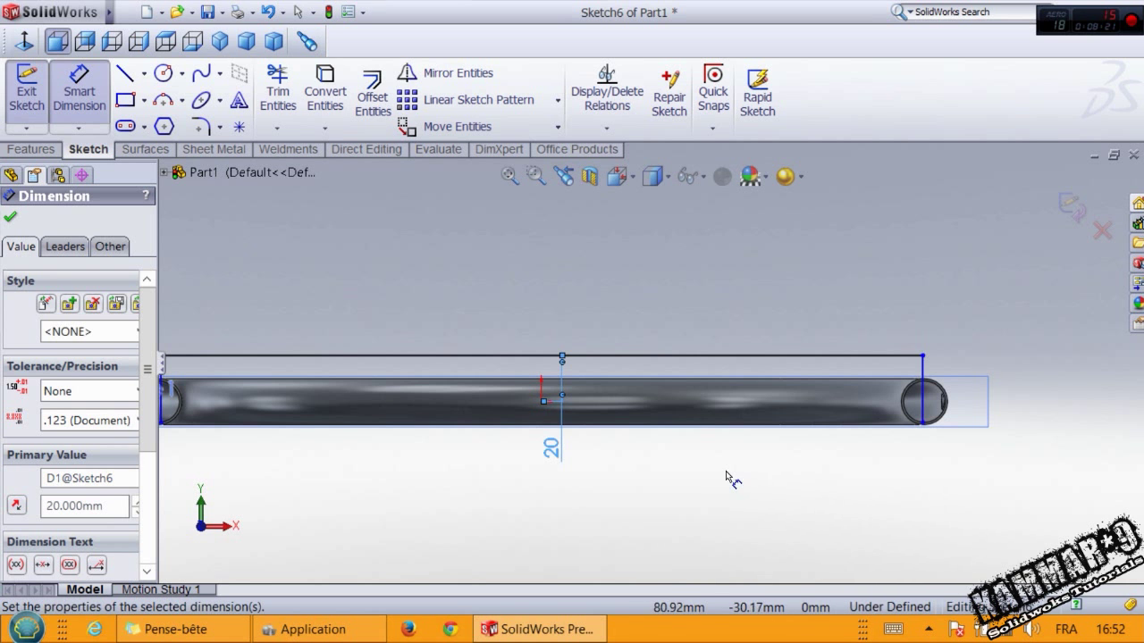
# Set the length of the vertical line at the +X leg to 12 mm
pyautogui.scroll(-3, 910, 407)
pyautogui.click(862, 425)
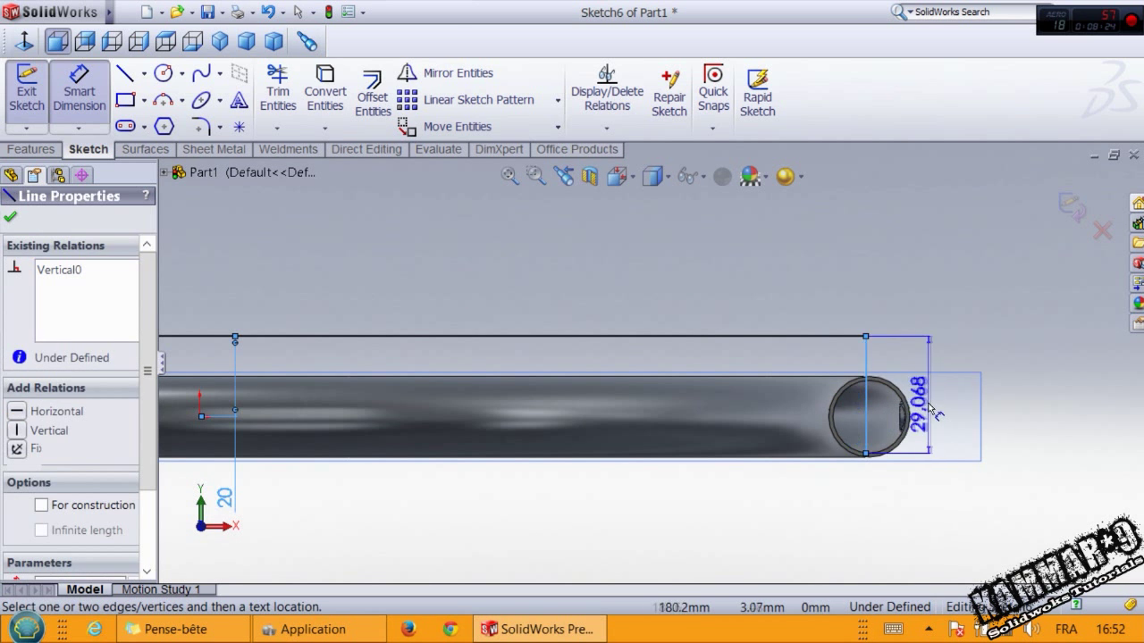
pyautogui.click(950, 411)
pyautogui.write('12')
pyautogui.press('Return')
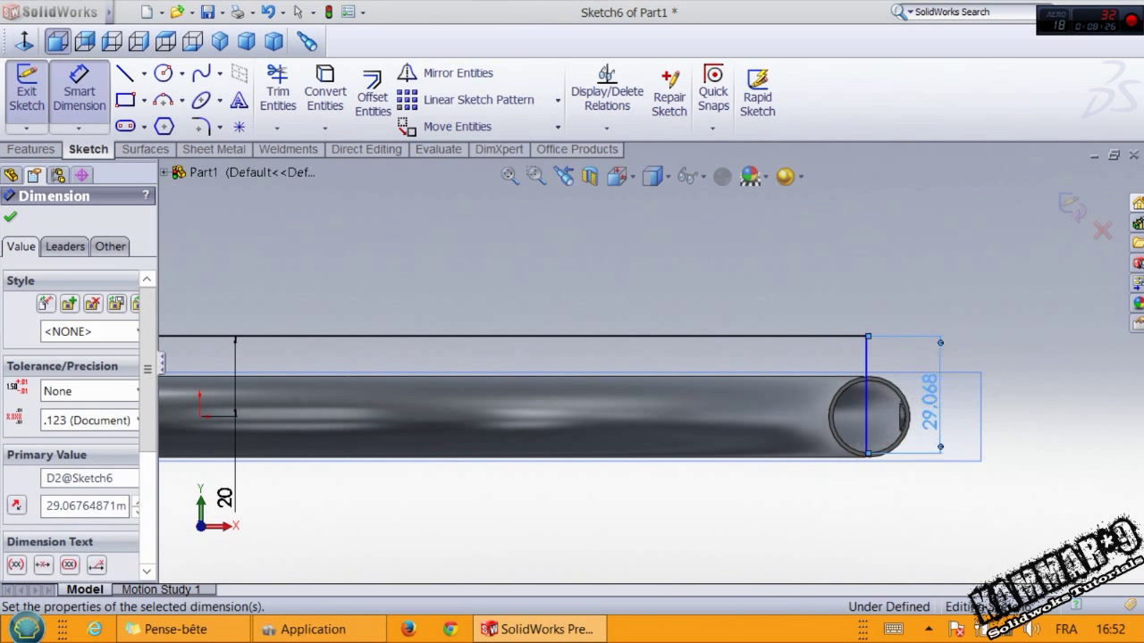
pyautogui.press('Escape')
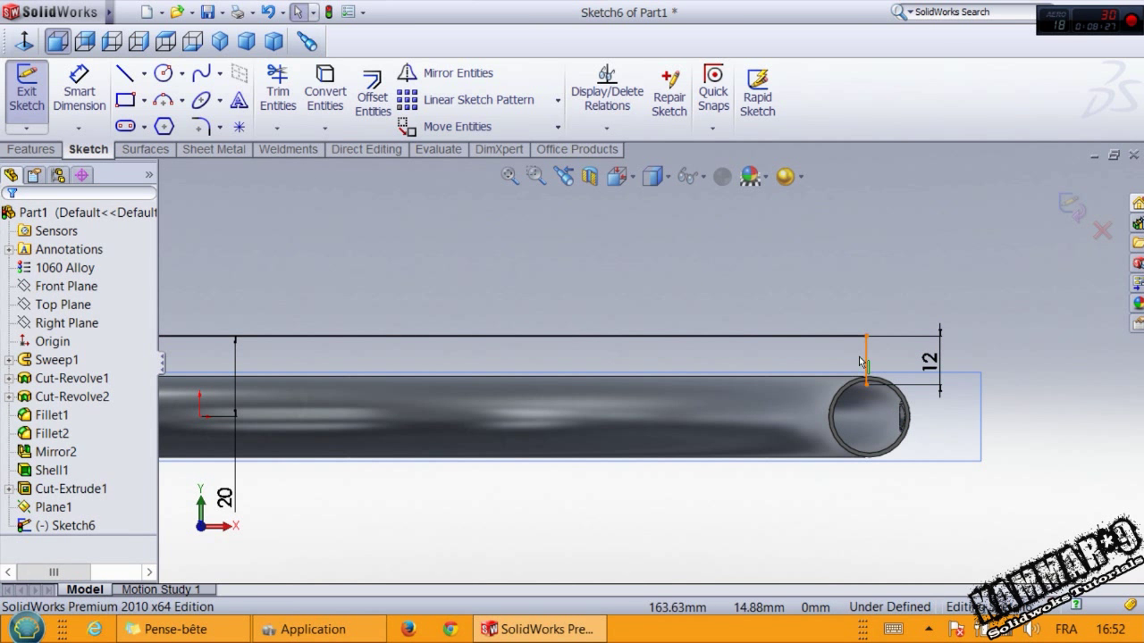
# Make the vertical line at the opposite leg equal in length to the vertical line at the +X leg
pyautogui.click(863, 362)
pyautogui.scroll(6, 661, 367)
pyautogui.scroll(-6, 414, 383)
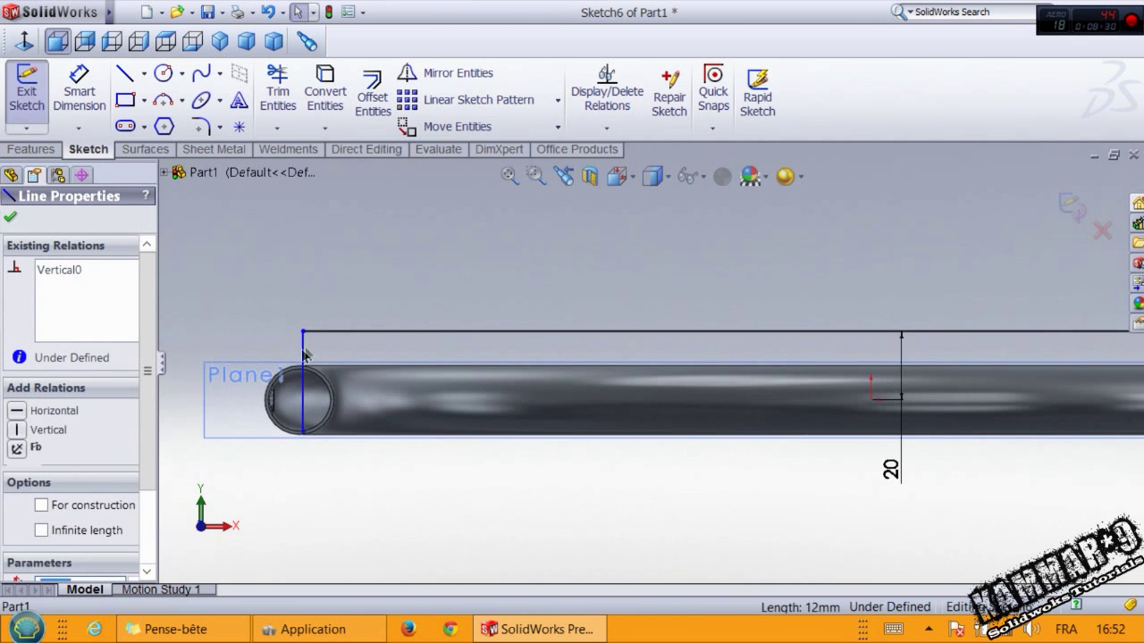
pyautogui.keyDown('ctrl'); pyautogui.click(303, 353); pyautogui.keyUp('ctrl')
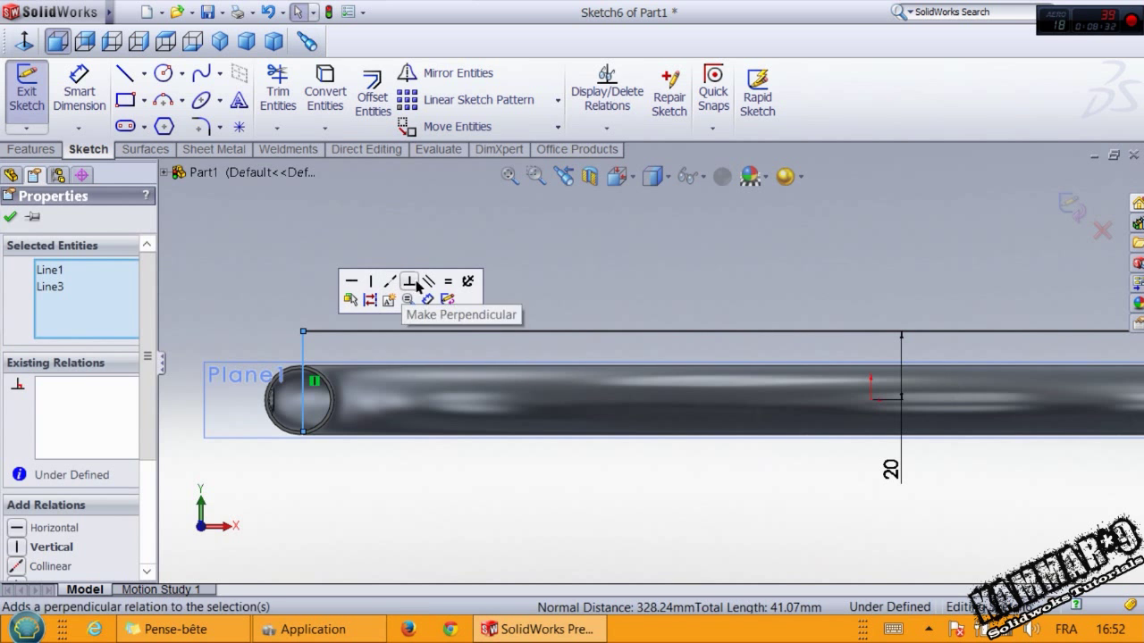
pyautogui.click(444, 283)
pyautogui.press('Escape')
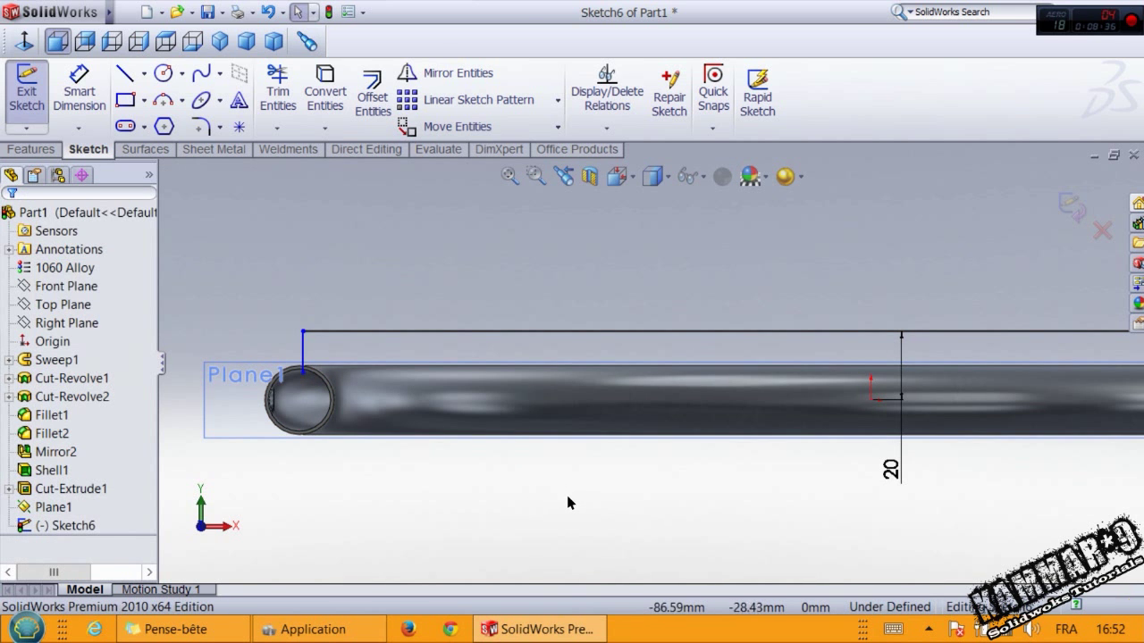
pyautogui.press('z')
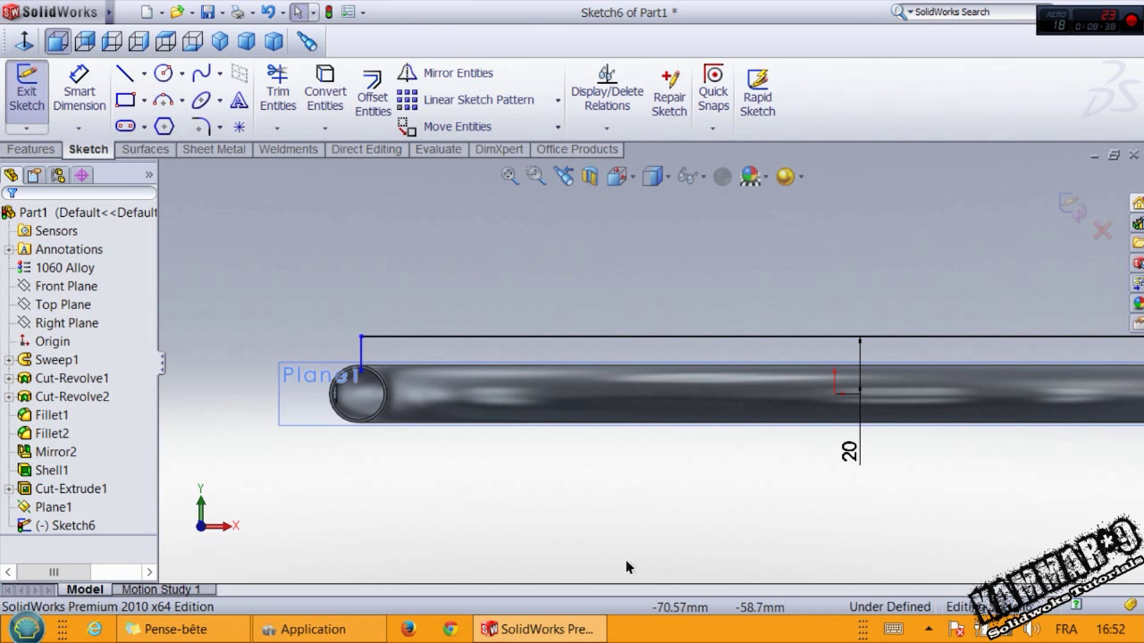
# Draw a line from the midpoint of the horizontal line down to the origin
pyautogui.click(132, 75)
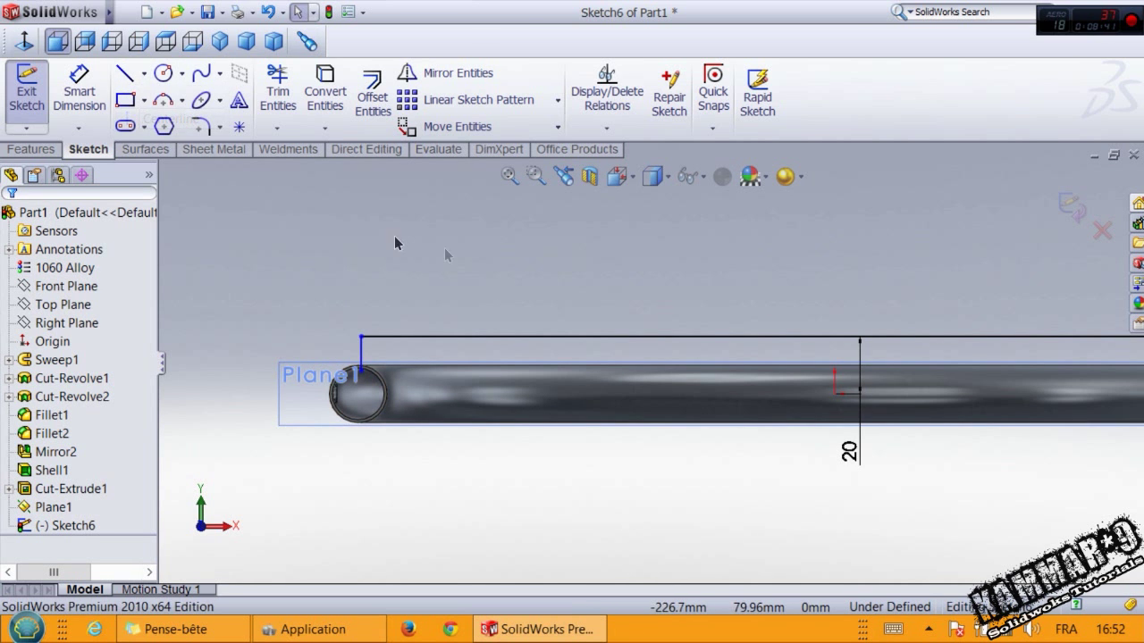
pyautogui.click(834, 337)
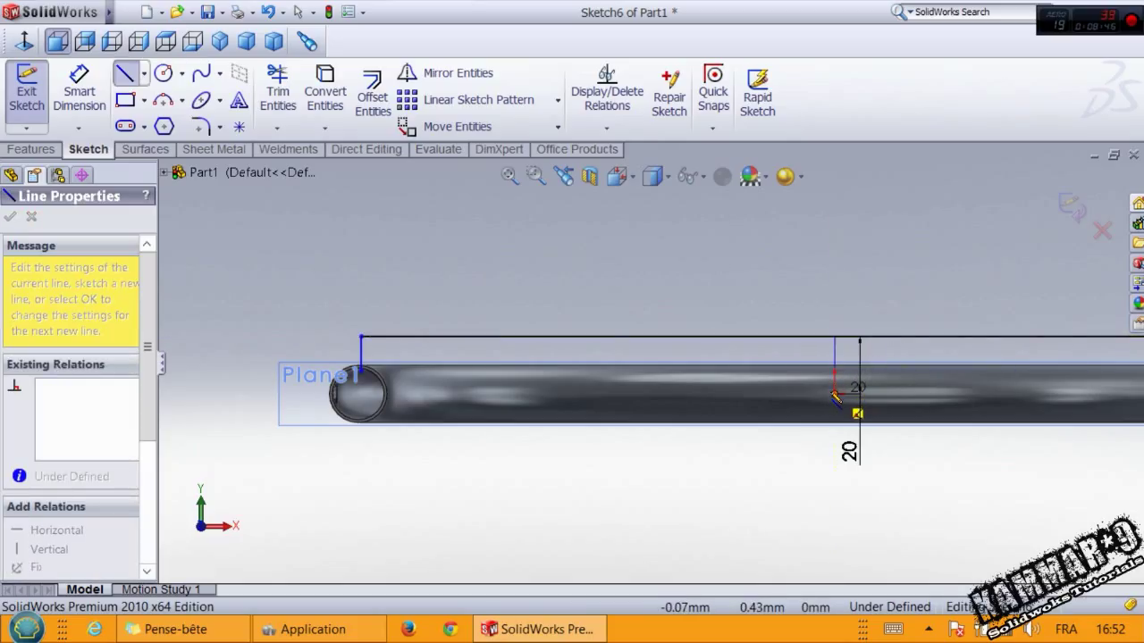
pyautogui.click(835, 394)
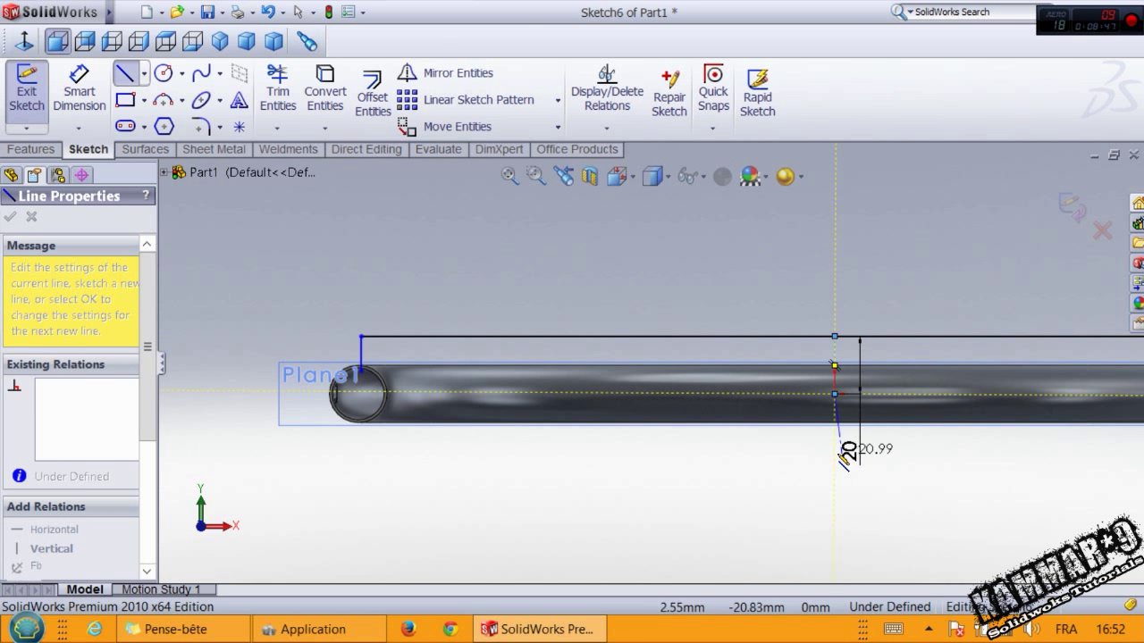
pyautogui.press('Escape')
pyautogui.scroll(3, 824, 476)
pyautogui.scroll(-1, 804, 351)
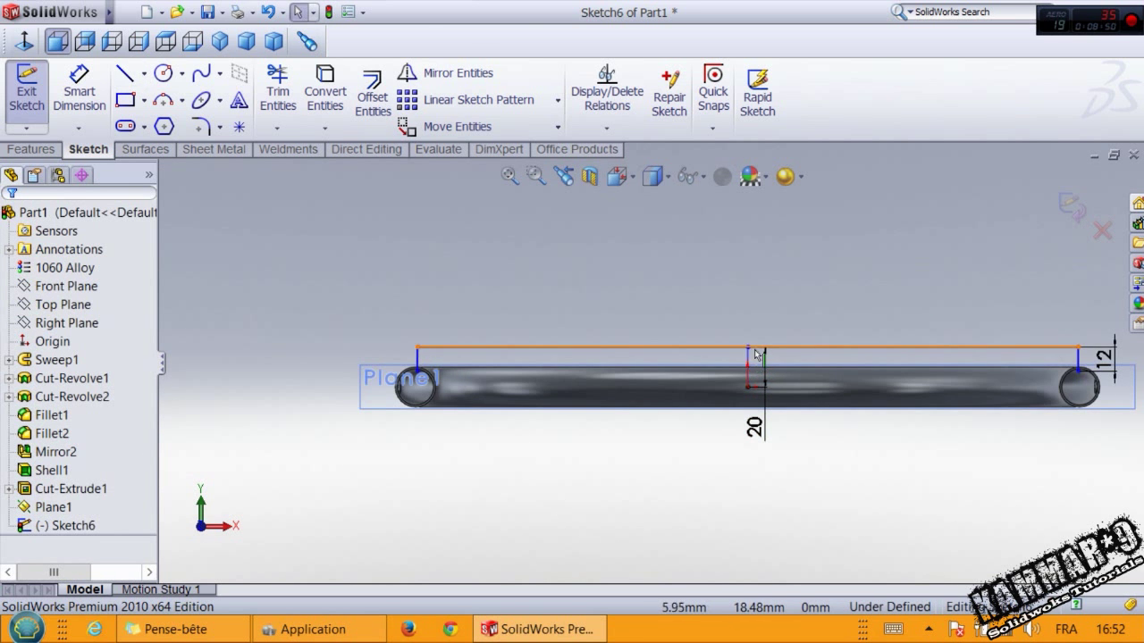
# Test the path's freedom of movement by shifting the horizontal line's midpoint toward -X
pyautogui.click(748, 347)
pyautogui.keyDown('ctrl'); pyautogui.click(807, 348); pyautogui.keyUp('ctrl')
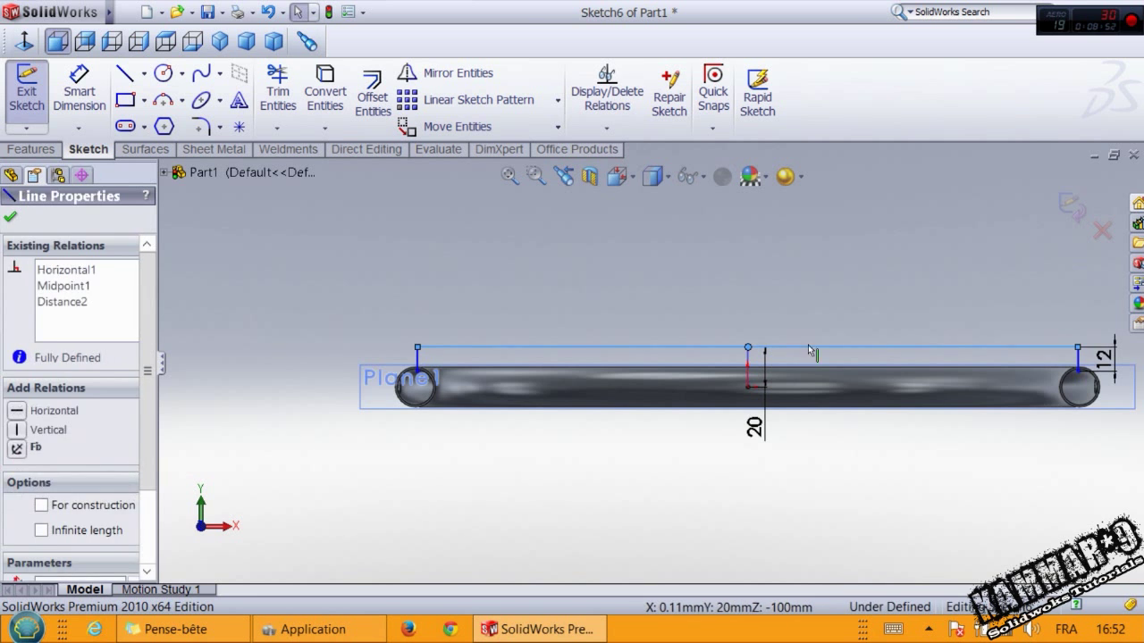
pyautogui.click(845, 279)
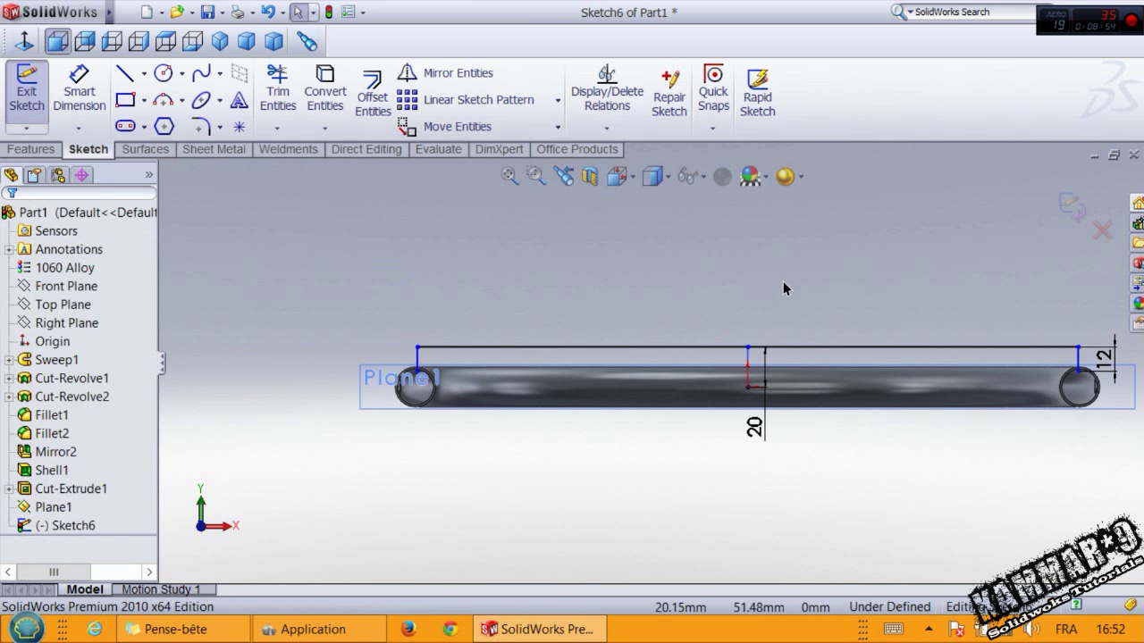
pyautogui.click(779, 277)
pyautogui.moveTo(748, 349); pyautogui.dragTo(706, 345)
pyautogui.click(684, 286)
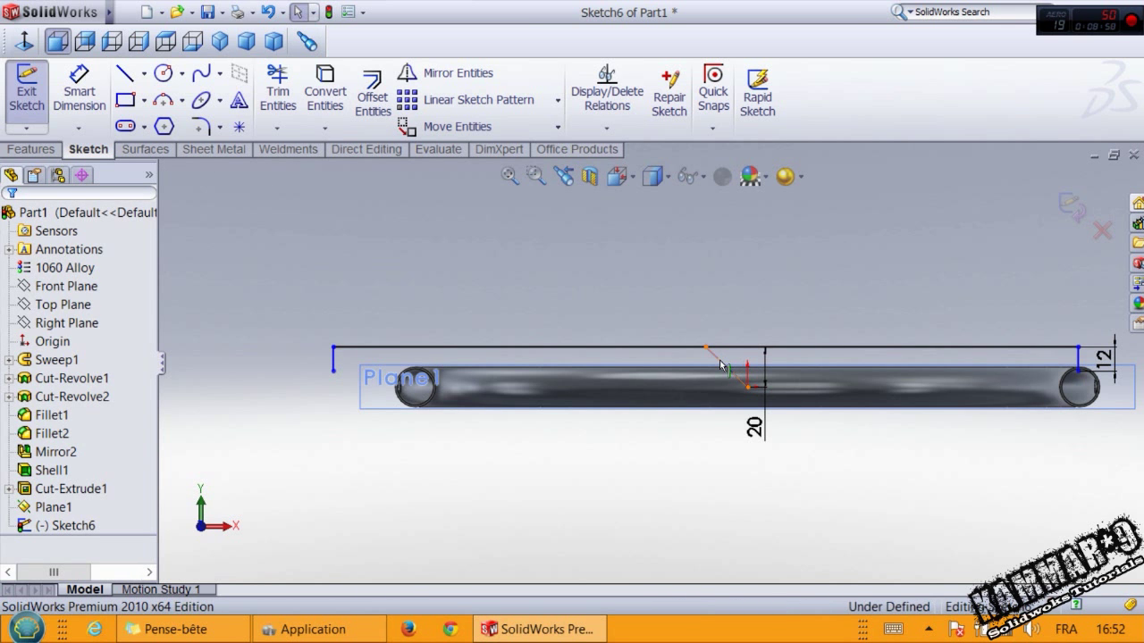
# Make the line between the horizontal line's midpoint and the origin a vertical construction line
pyautogui.click(727, 367)
pyautogui.click(782, 292)
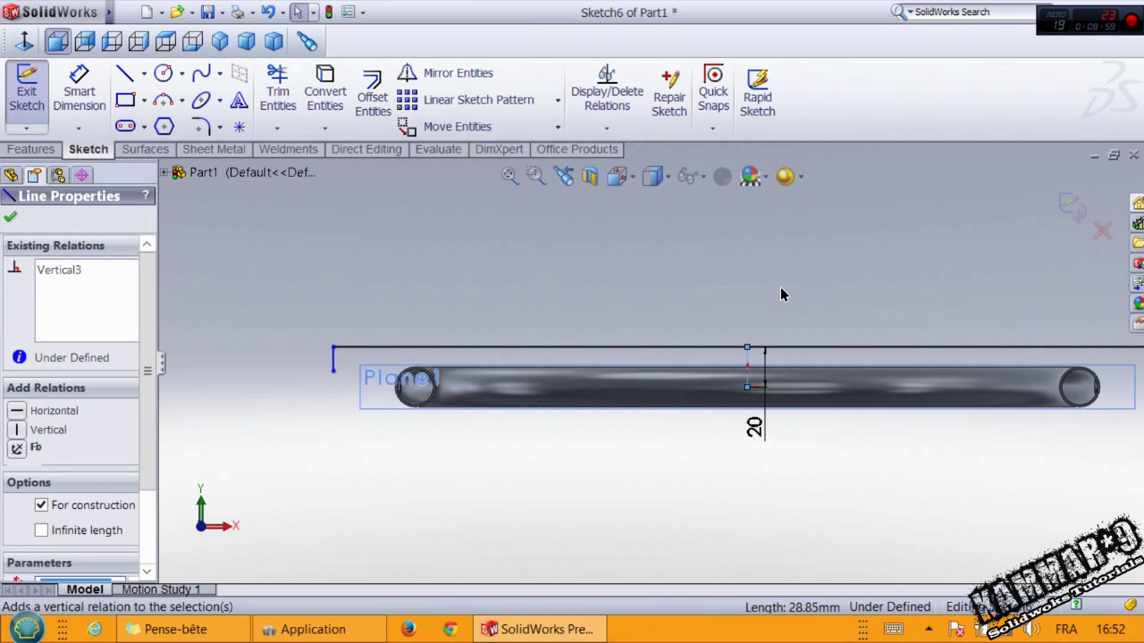
pyautogui.click(751, 298)
# Pull the path's -X end inward over that leg's section, leaving the horizontal line about 330 mm long
pyautogui.scroll(3, 750, 334)
pyautogui.scroll(-2, 672, 372)
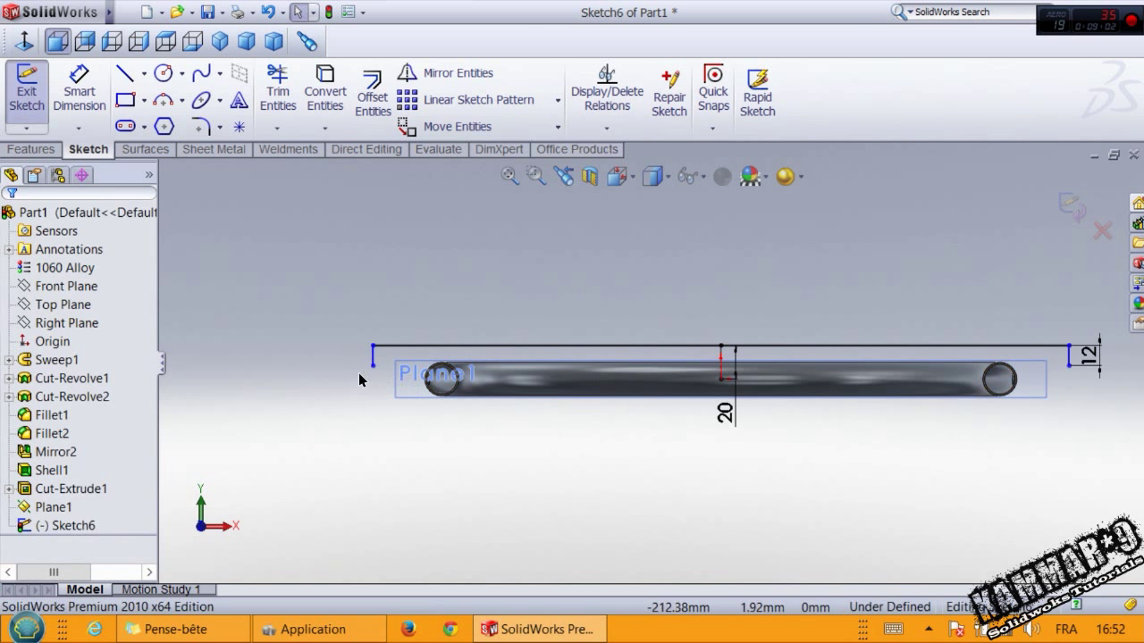
pyautogui.moveTo(372, 364); pyautogui.dragTo(437, 355)
pyautogui.scroll(-3, 439, 375)
pyautogui.click(520, 478)
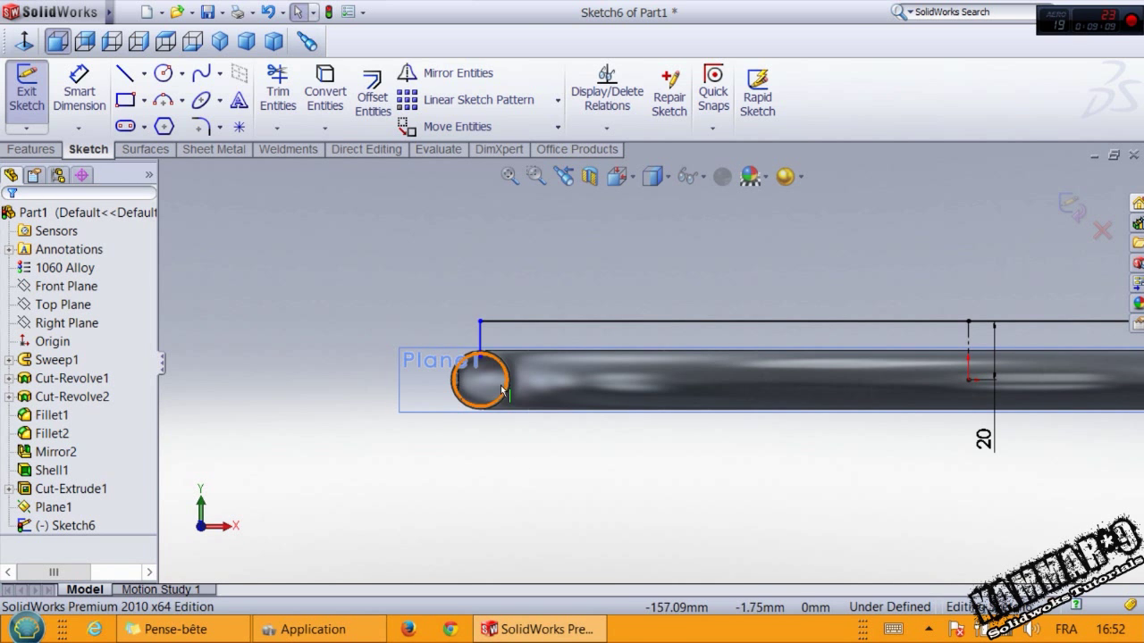
# Dimension the horizontal line's length as 330 mm
pyautogui.moveTo(508, 472); pyautogui.dragTo(520, 312, button='right')
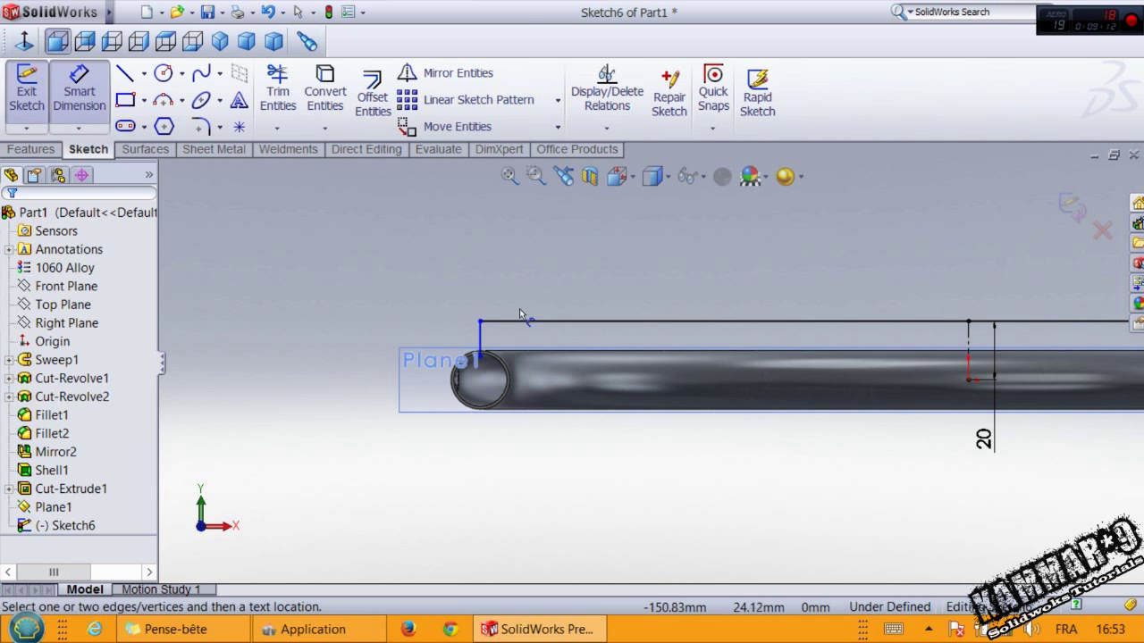
pyautogui.click(528, 322)
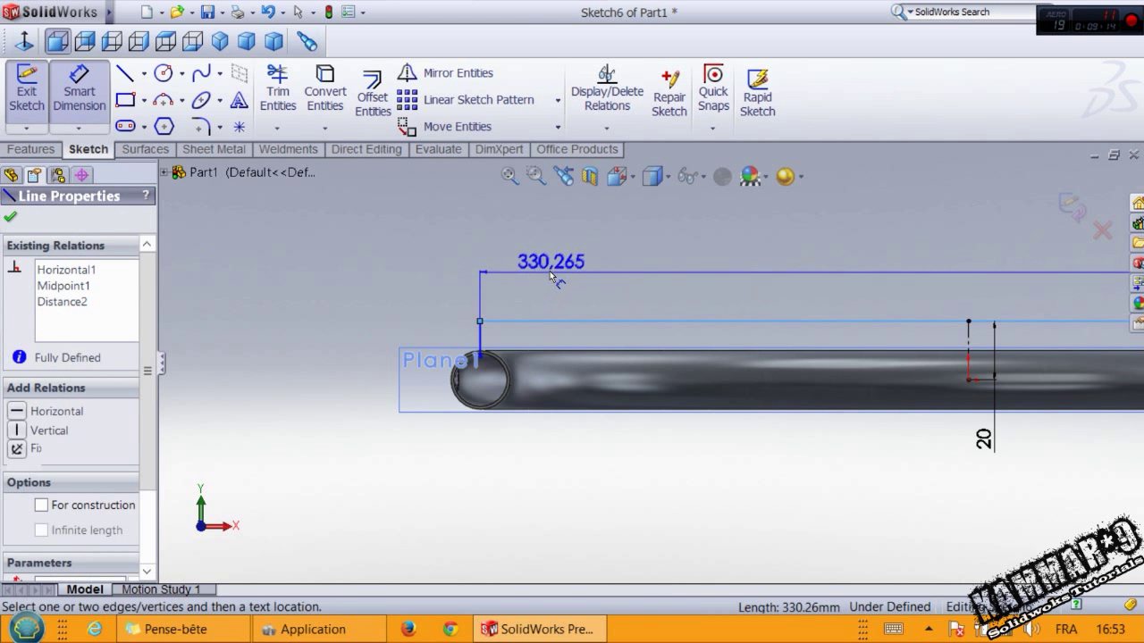
pyautogui.click(550, 271)
pyautogui.write('33')
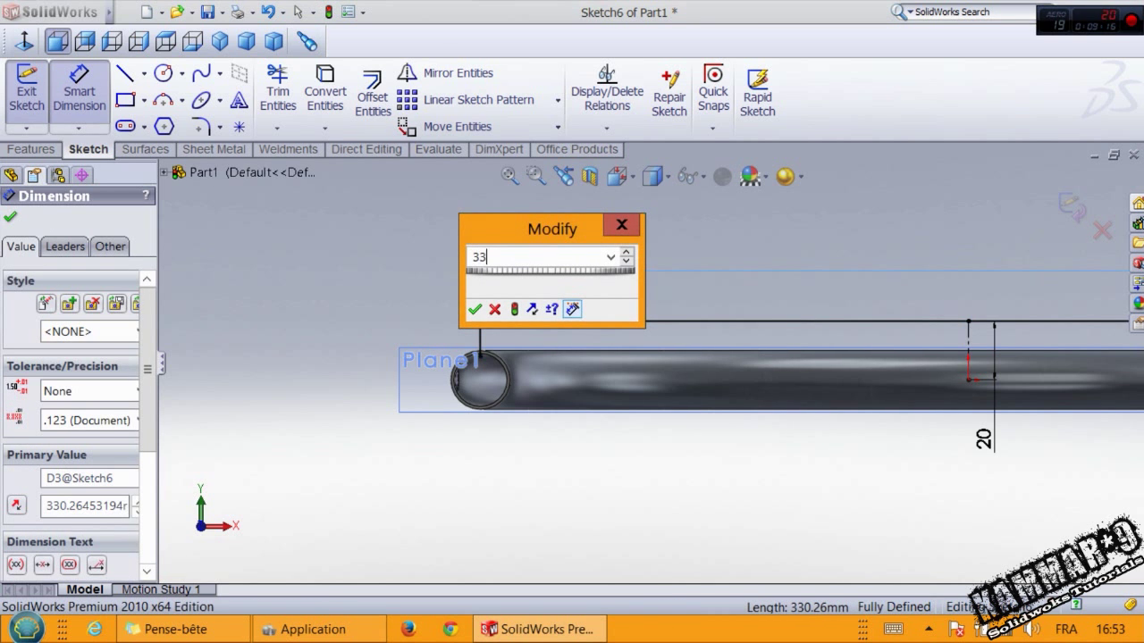
pyautogui.write('0')
pyautogui.press('Return')
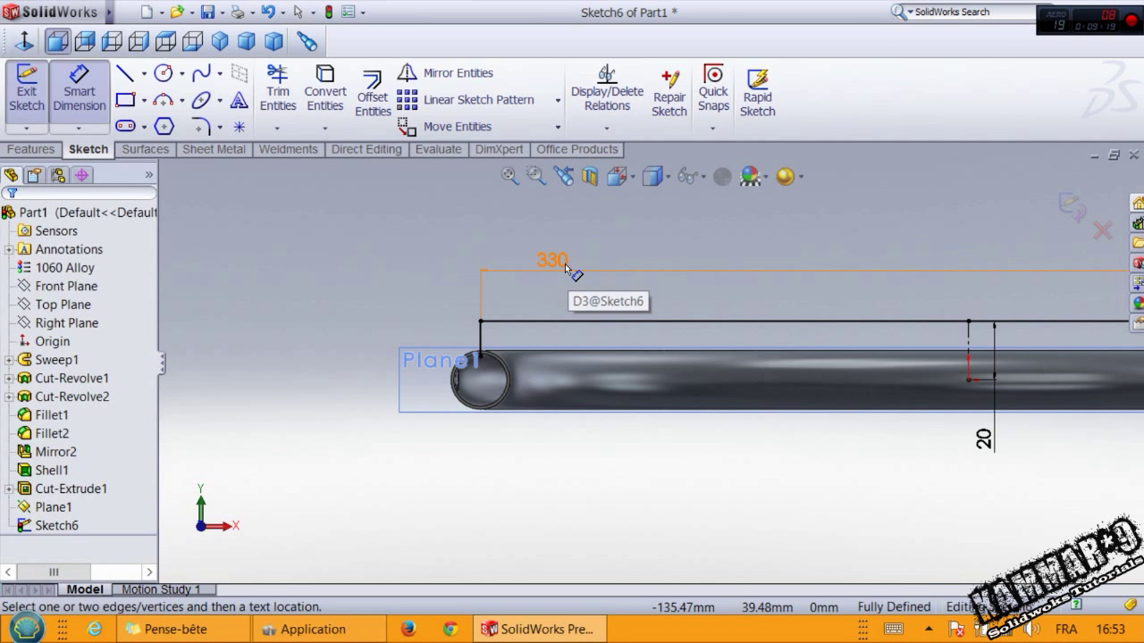
pyautogui.scroll(-3, 616, 279)
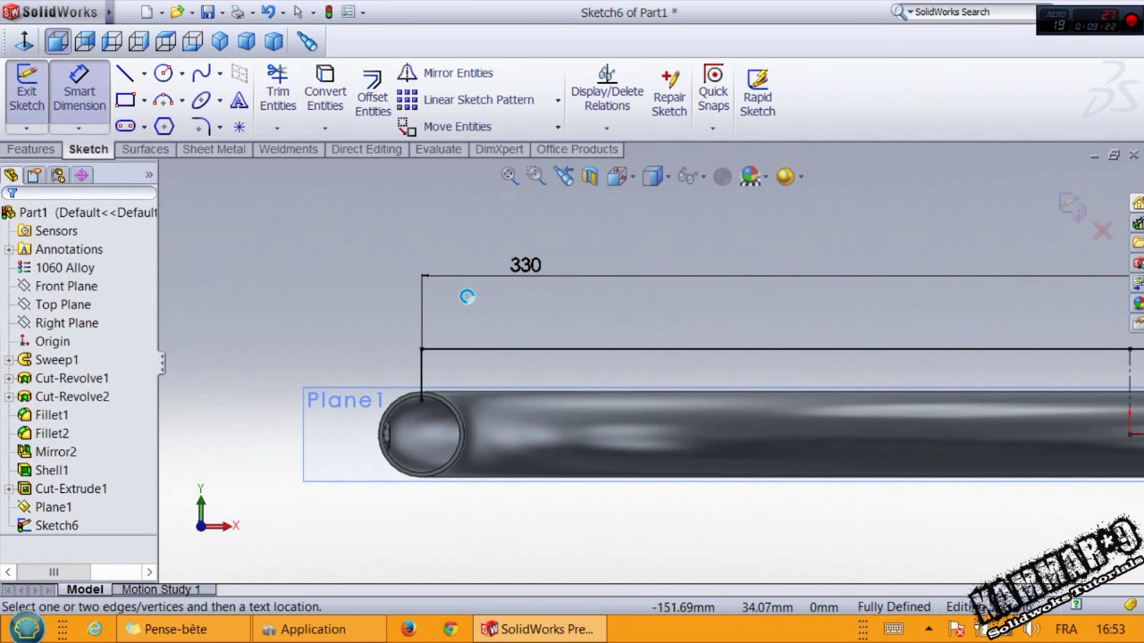
pyautogui.press('Escape')
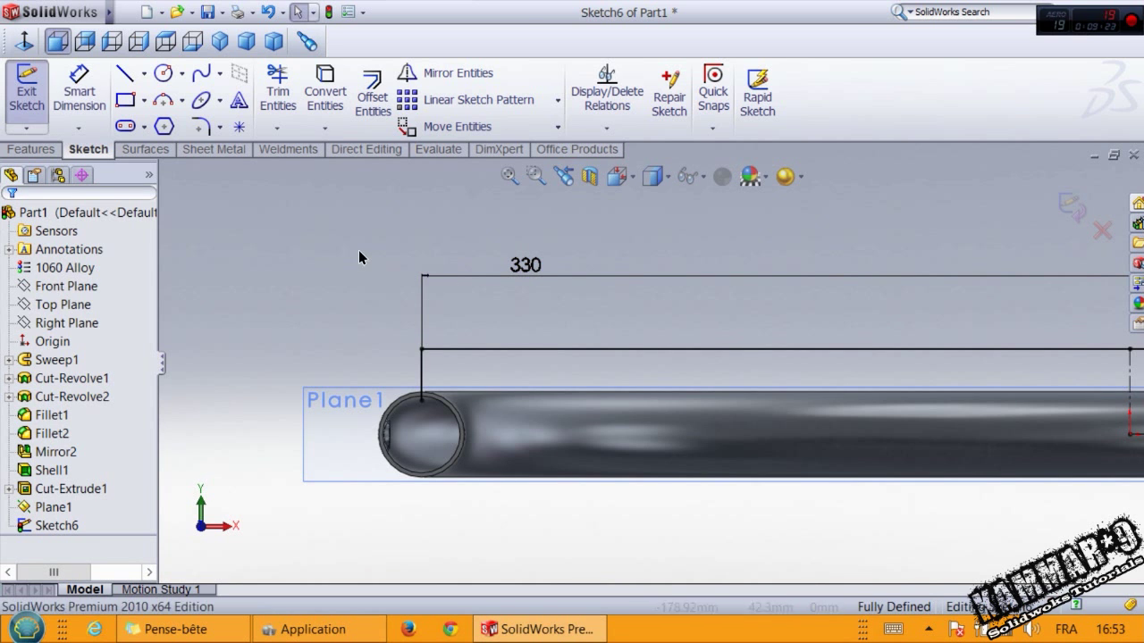
# Round both corners of the crossbar path with 8 mm sketch fillets and close the sketch
pyautogui.click(200, 129)
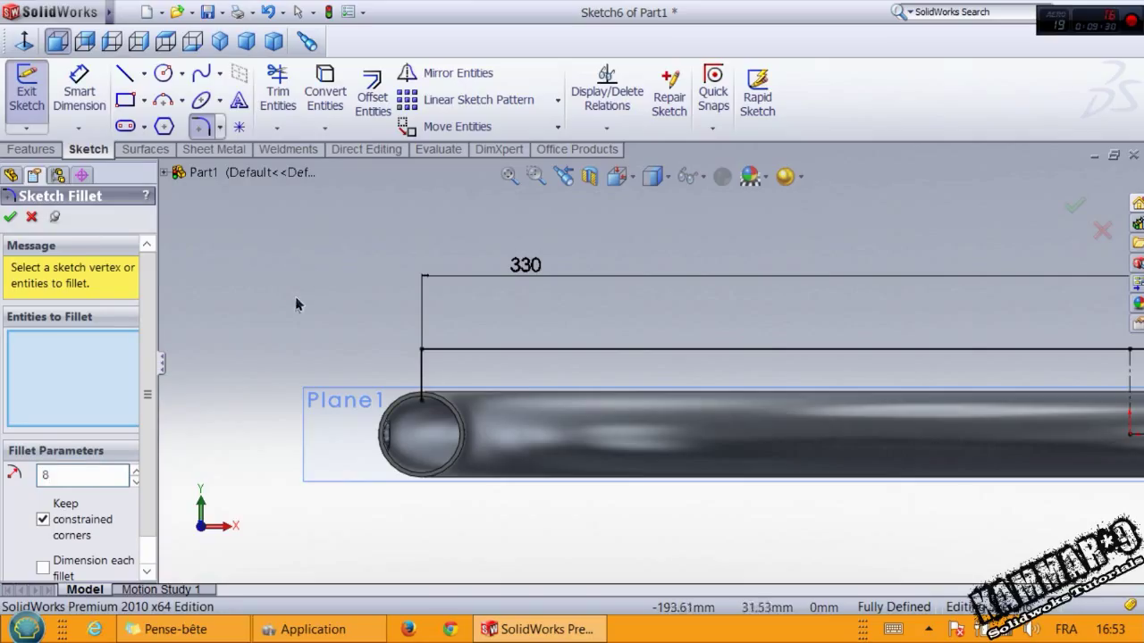
pyautogui.write('8')
pyautogui.click(413, 355)
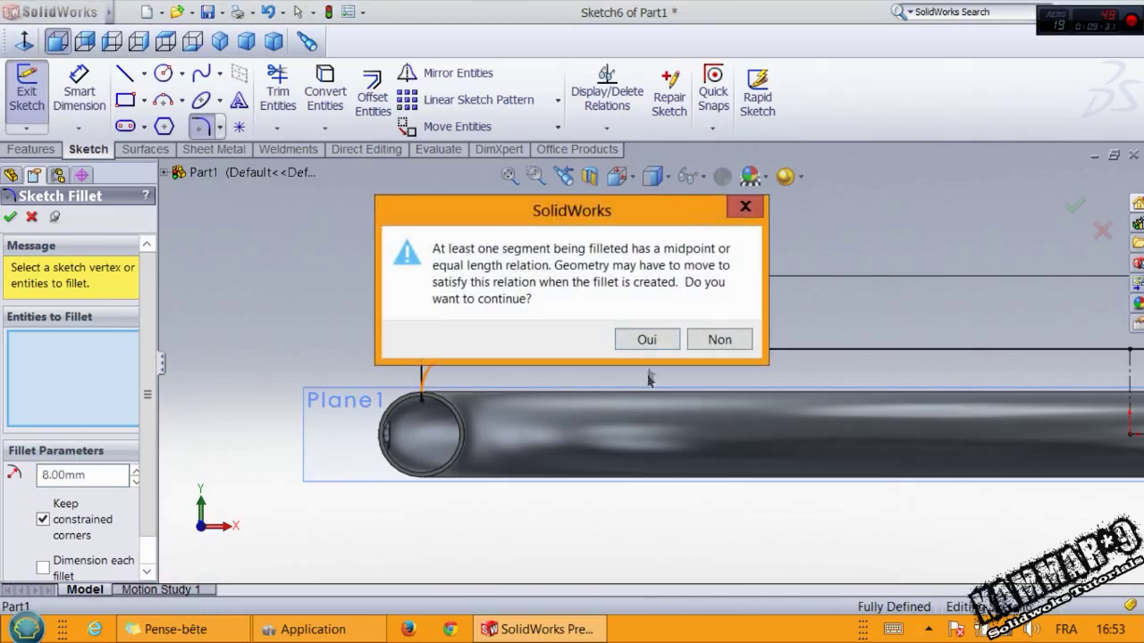
pyautogui.click(649, 337)
pyautogui.scroll(3, 695, 388)
pyautogui.scroll(-3, 1056, 378)
pyautogui.scroll(2, 1056, 378)
pyautogui.scroll(-2, 965, 378)
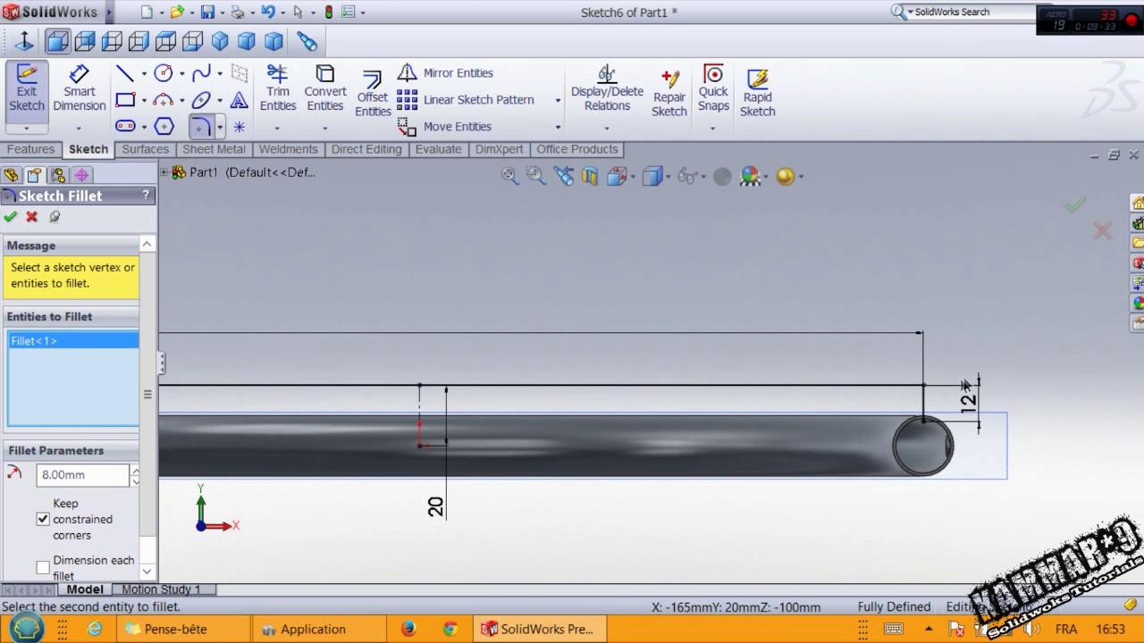
pyautogui.click(923, 387)
pyautogui.click(645, 342)
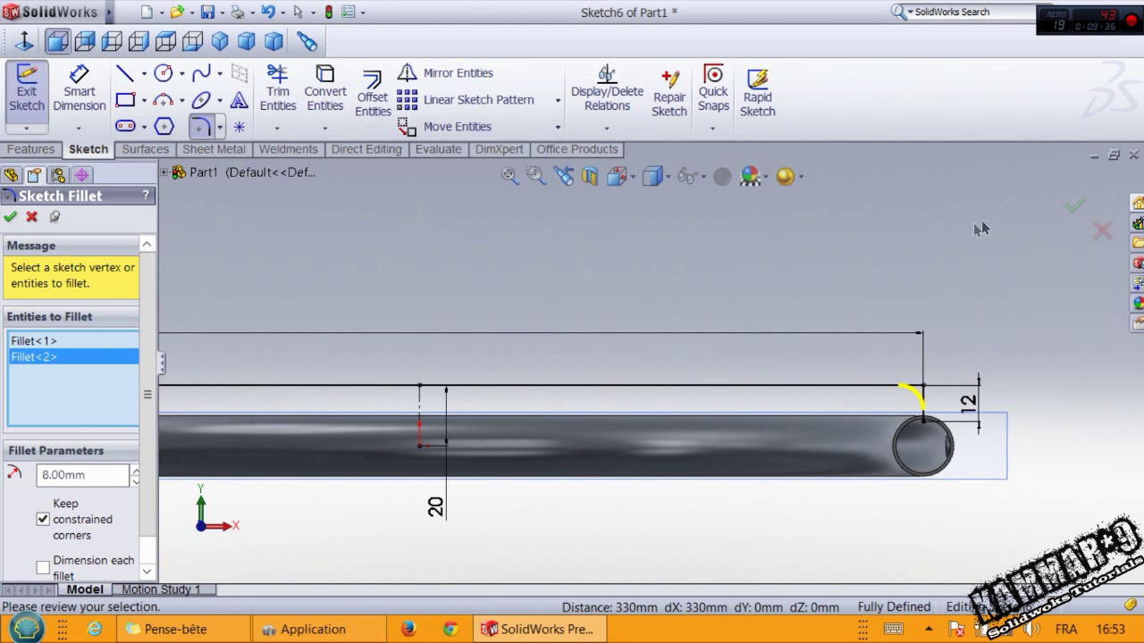
pyautogui.click(1073, 202)
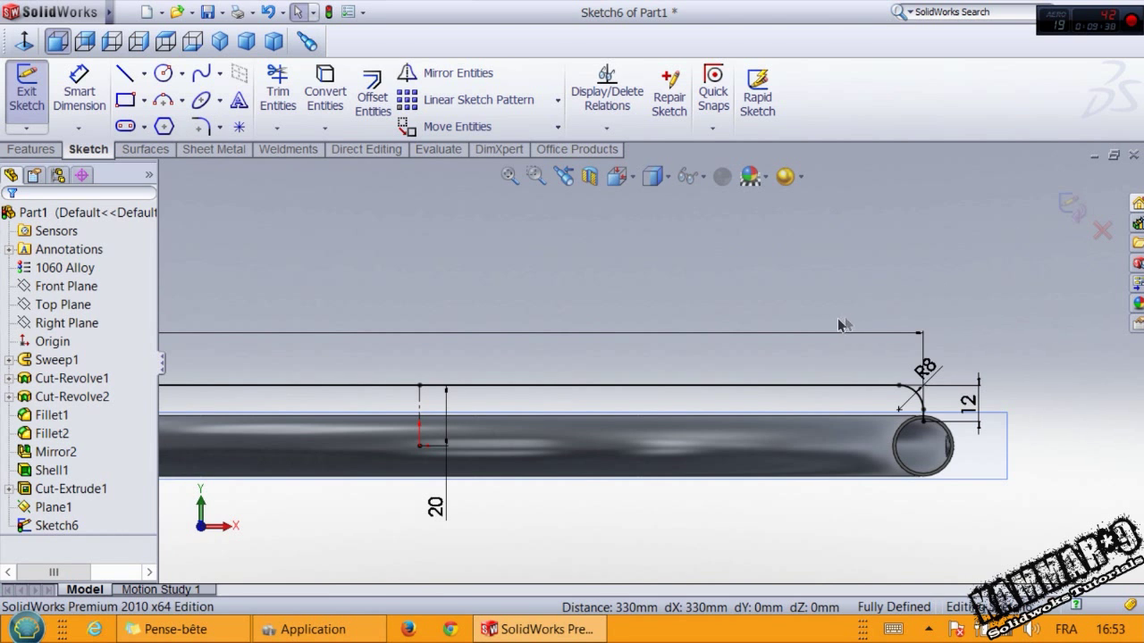
pyautogui.scroll(1, 840, 326)
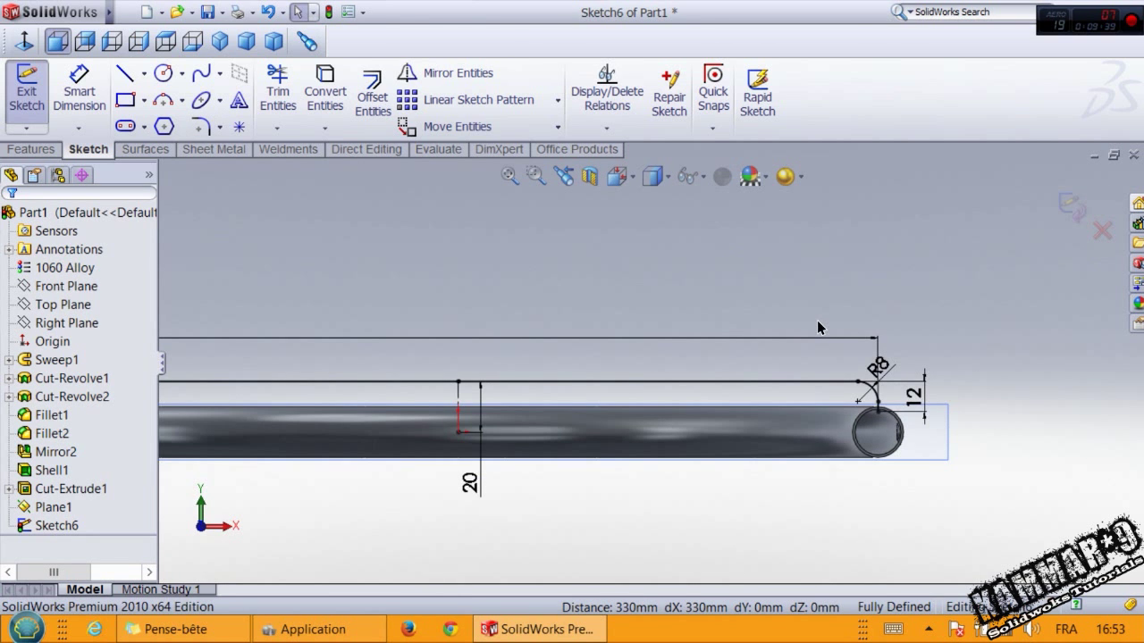
pyautogui.click(1065, 207)
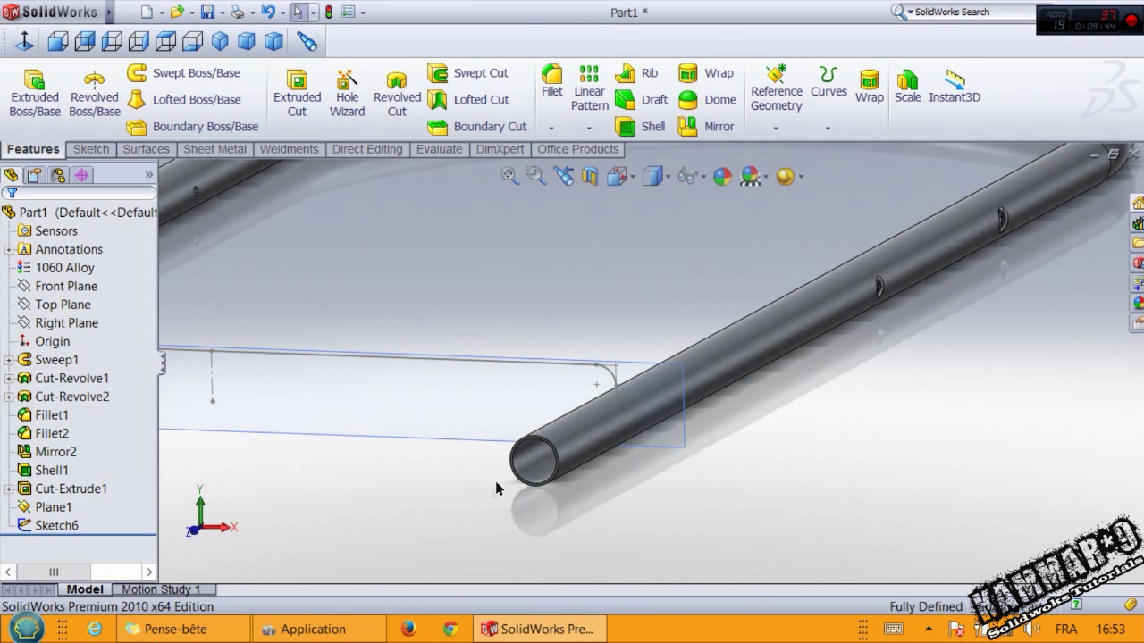
# Start a 3D sketch and place a circle's centre on the lower end of the crossbar path at the +X leg
pyautogui.click(99, 150)
pyautogui.click(27, 128)
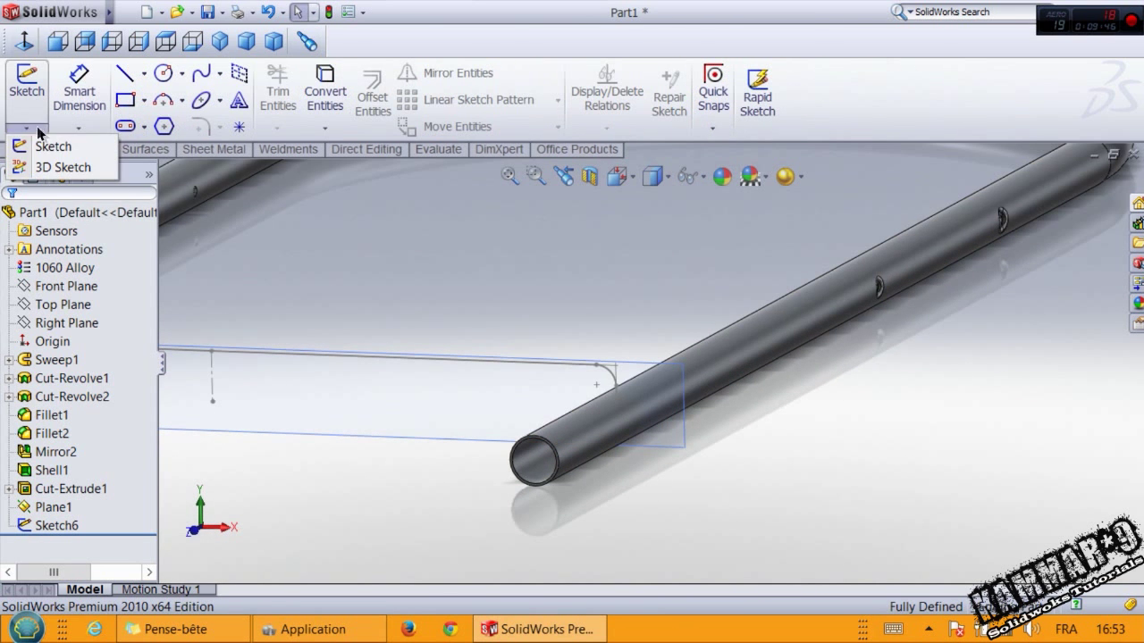
pyautogui.click(51, 166)
pyautogui.click(164, 75)
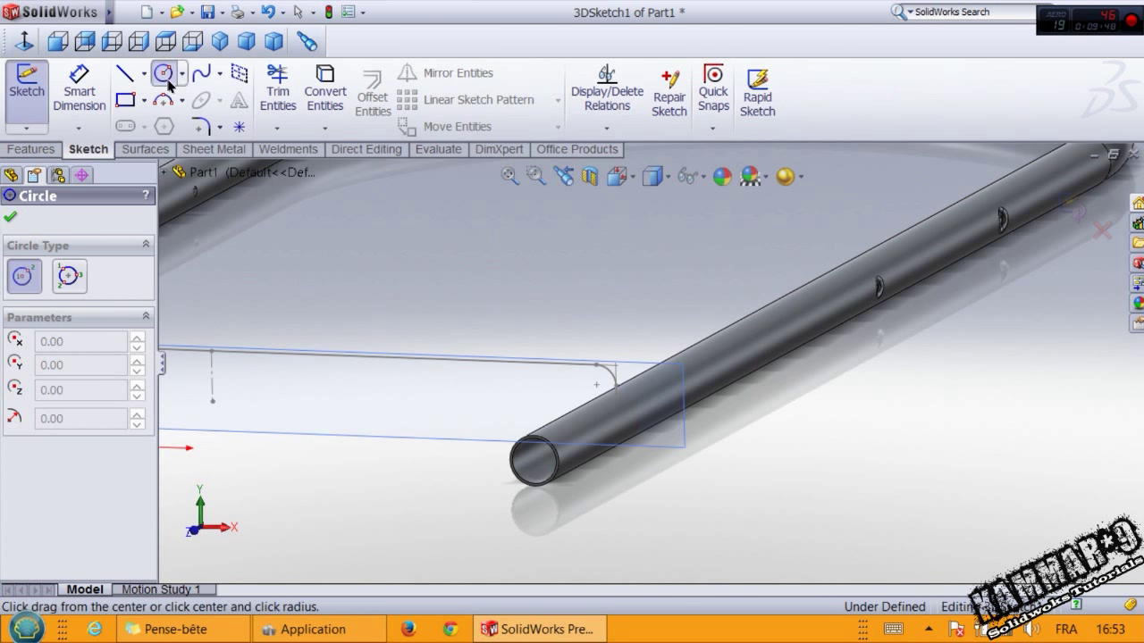
pyautogui.scroll(-5, 616, 409)
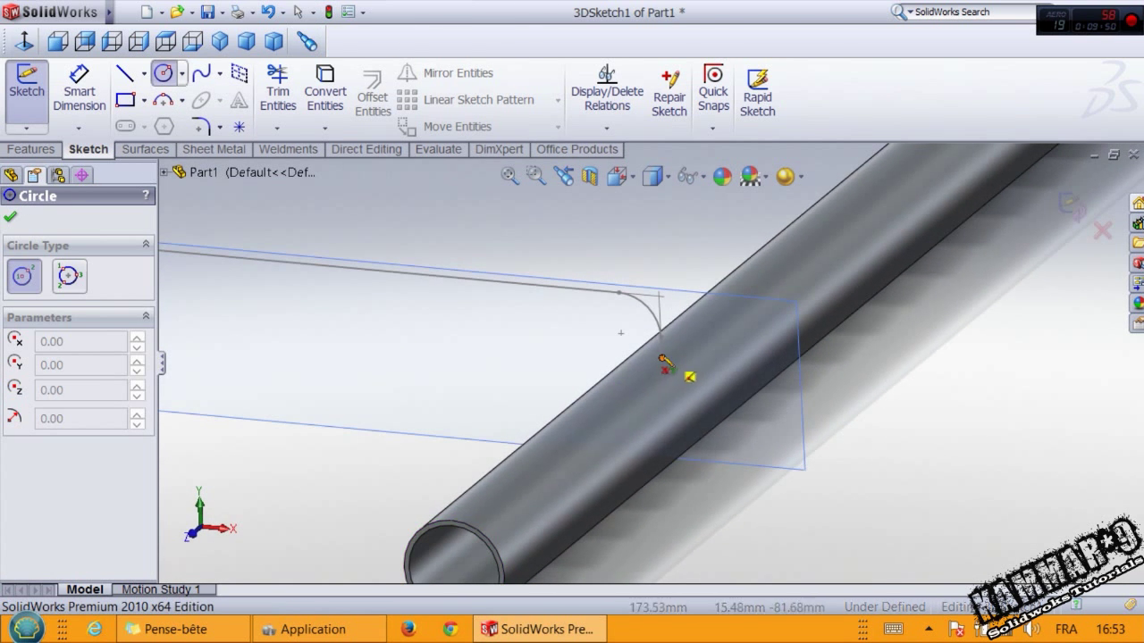
pyautogui.click(652, 361)
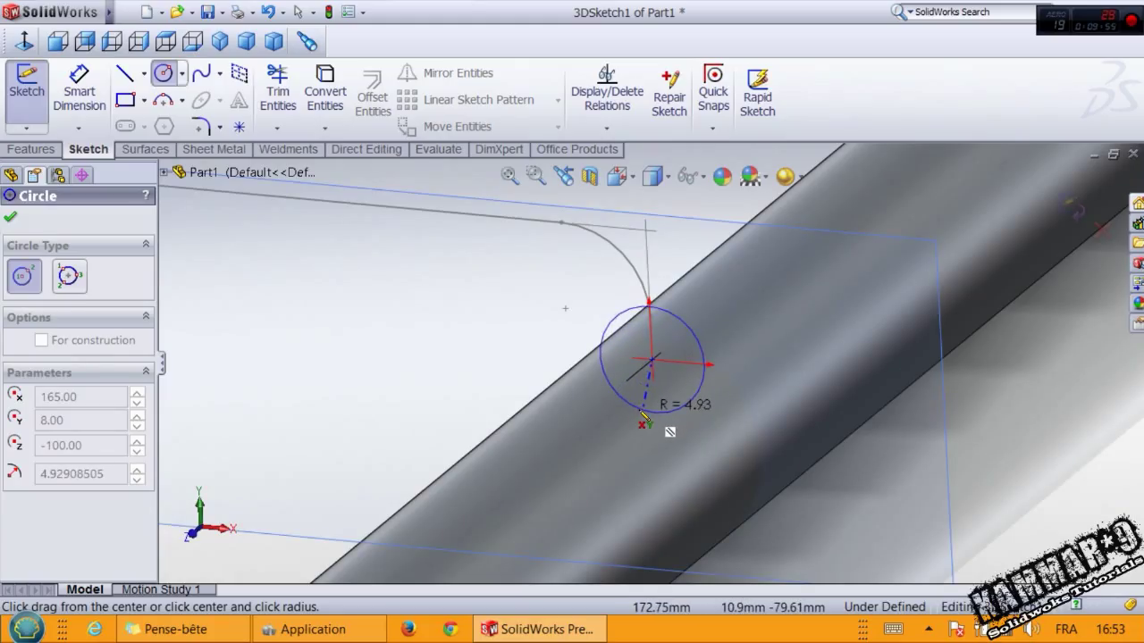
# Switch the 3D sketch orientation to the ZX plane and draw the profile circle about 17 mm in diameter around the path's end
pyautogui.press('Tab')
pyautogui.press('Tab')
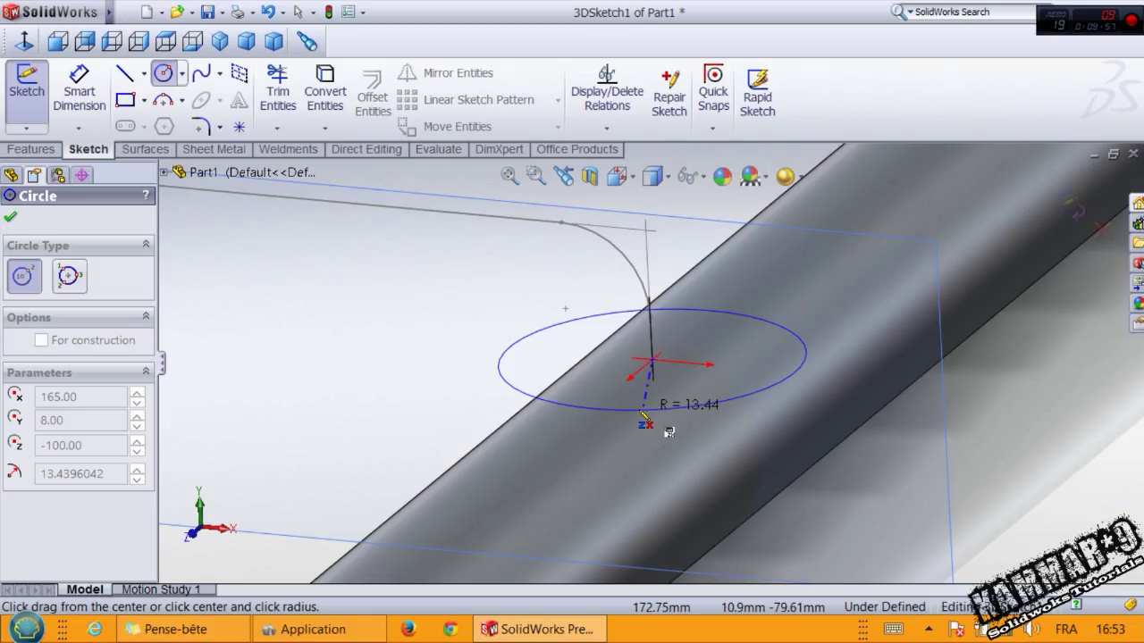
pyautogui.press('Tab')
pyautogui.press('Tab')
pyautogui.press('Tab')
pyautogui.press('Tab')
pyautogui.press('Tab')
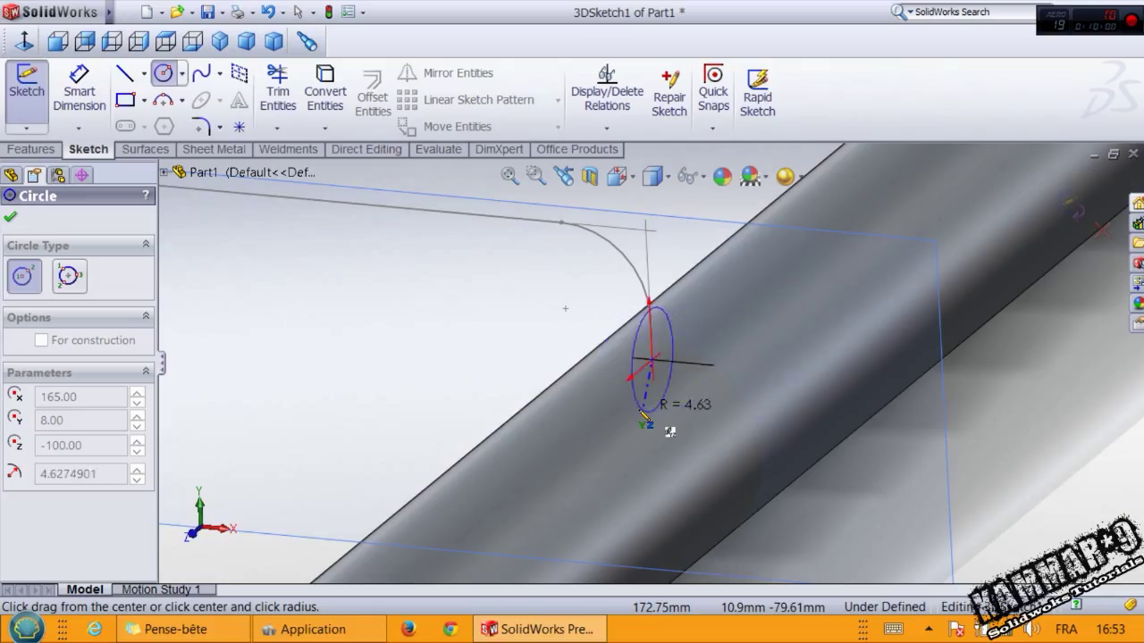
pyautogui.press('Tab')
pyautogui.press('Tab')
pyautogui.press('Tab')
pyautogui.press('Tab')
pyautogui.press('Tab')
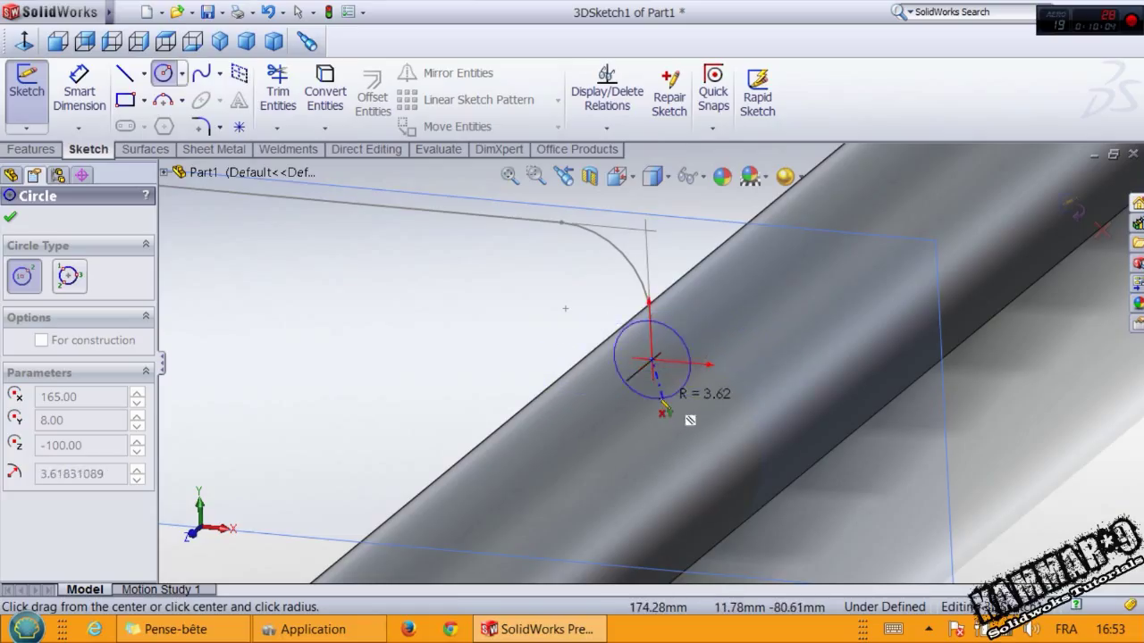
pyautogui.press('Tab')
pyautogui.press('Tab')
pyautogui.press('Tab')
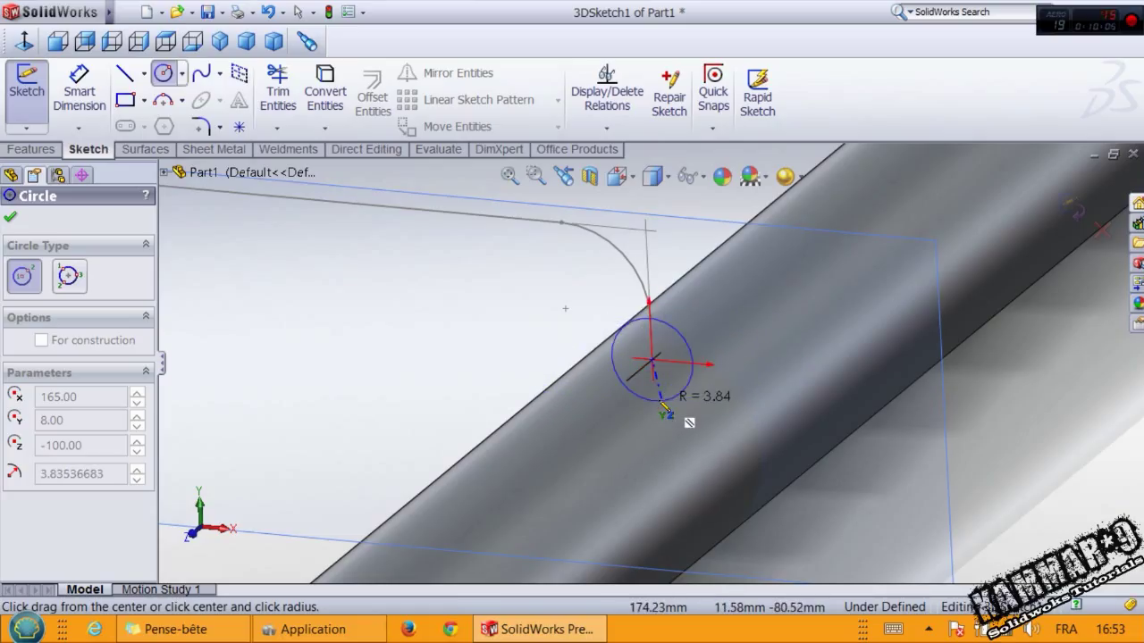
pyautogui.press('Tab')
pyautogui.press('Tab')
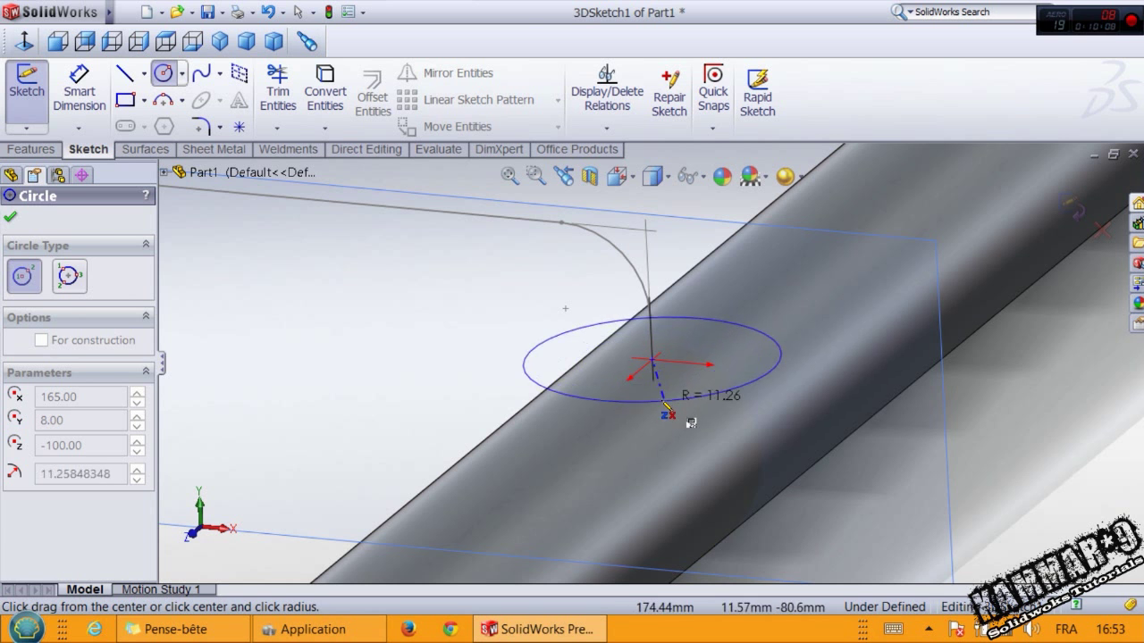
pyautogui.click(685, 348)
# Dimension the profile circle's diameter as 8 mm and close the 3D sketch
pyautogui.moveTo(474, 390); pyautogui.dragTo(472, 320, button='right')
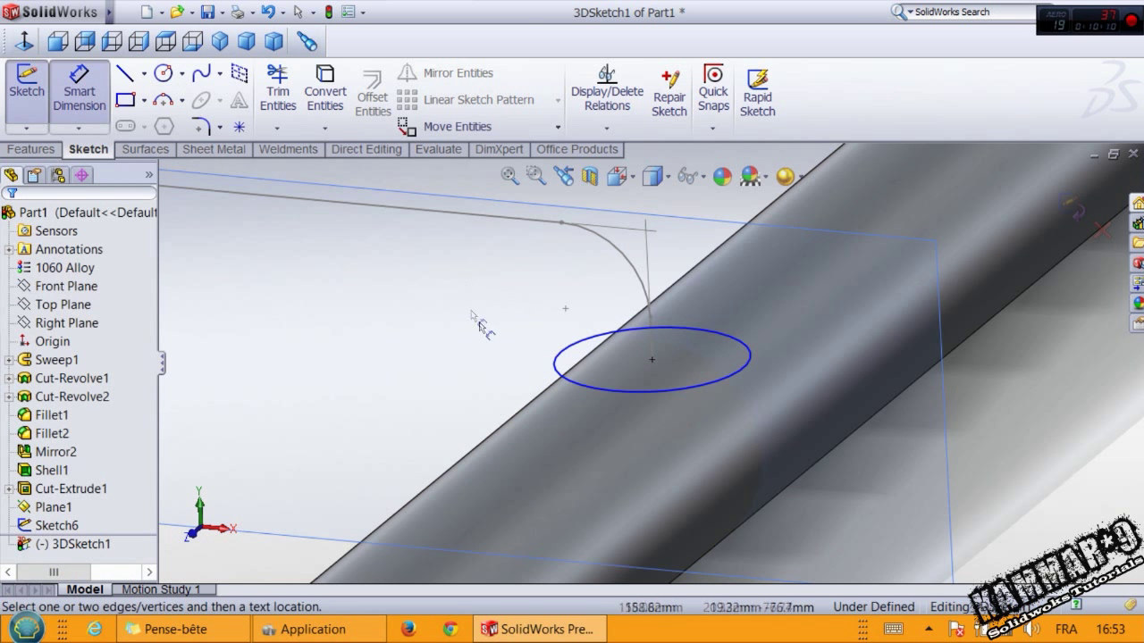
pyautogui.click(582, 385)
pyautogui.click(490, 374)
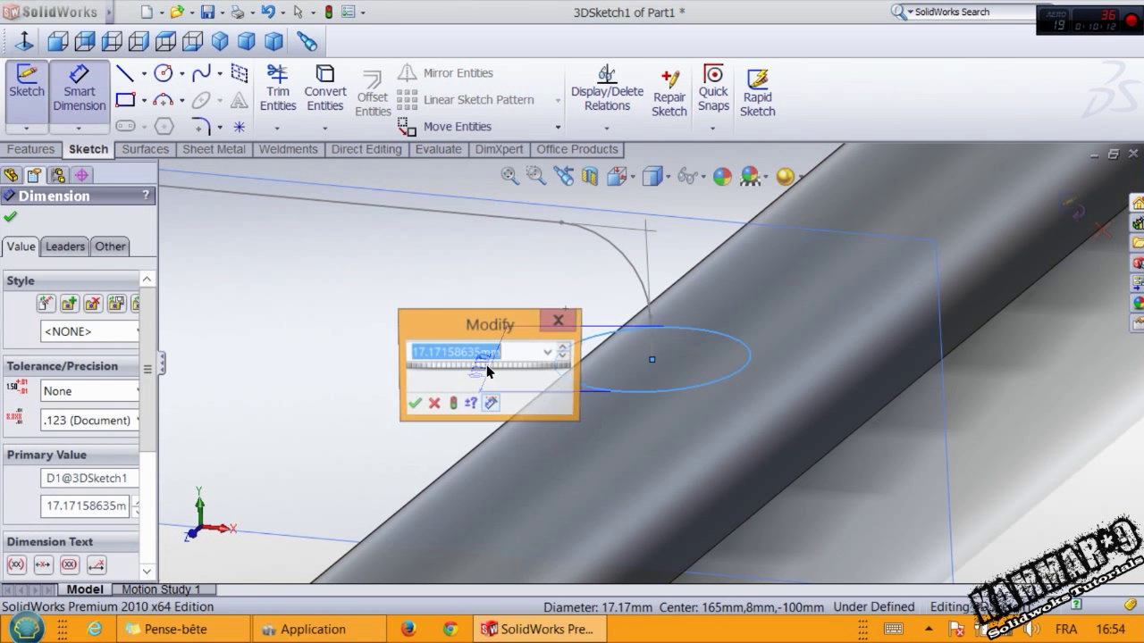
pyautogui.write('8')
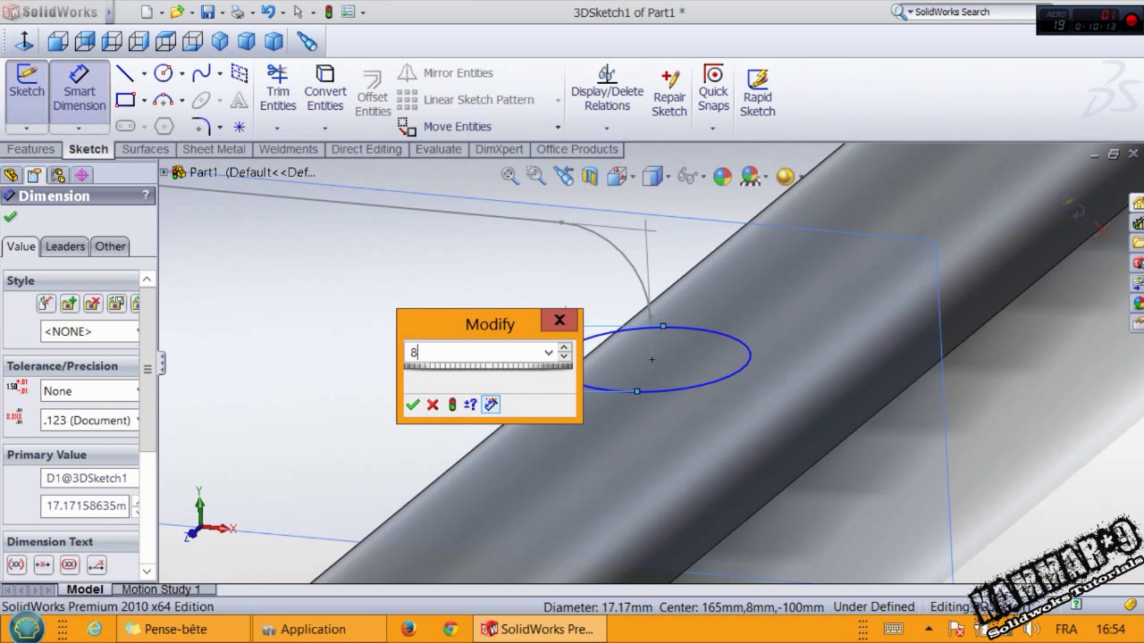
pyautogui.press('Return')
pyautogui.scroll(5, 652, 360)
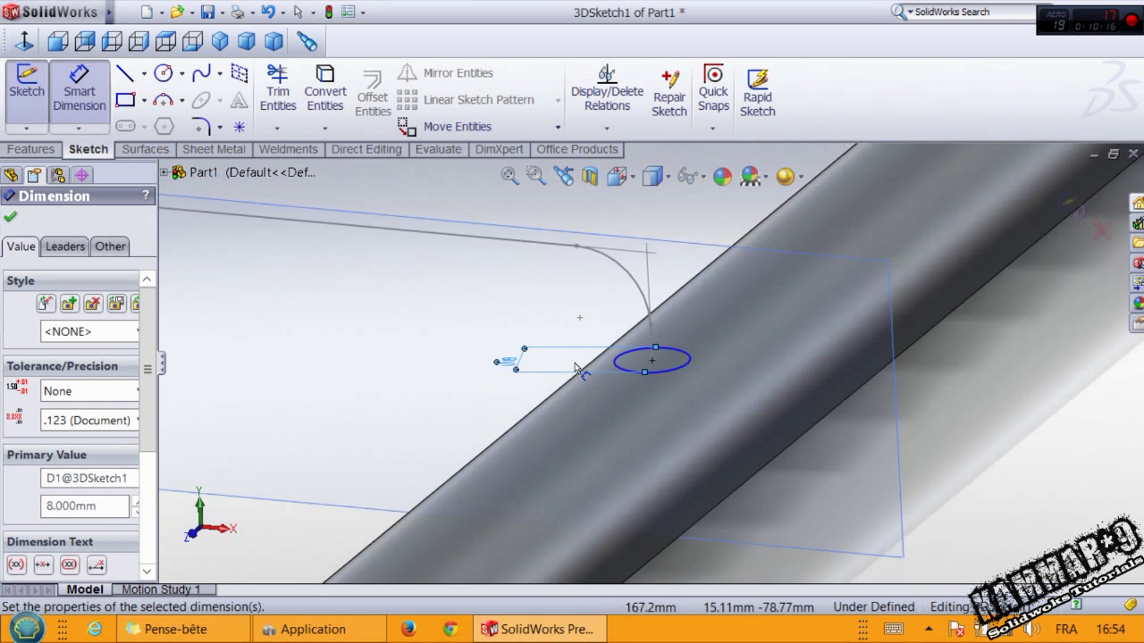
pyautogui.click(1069, 206)
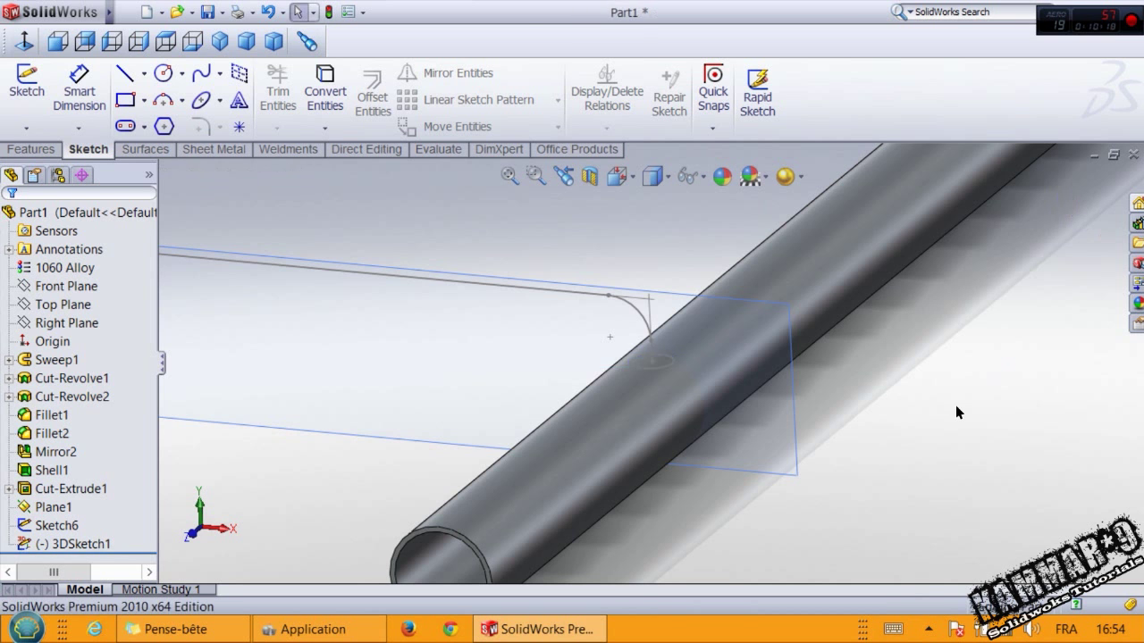
# Create a swept boss using the 8 mm circle as profile and the filleted crossbar sketch as path
pyautogui.click(52, 148)
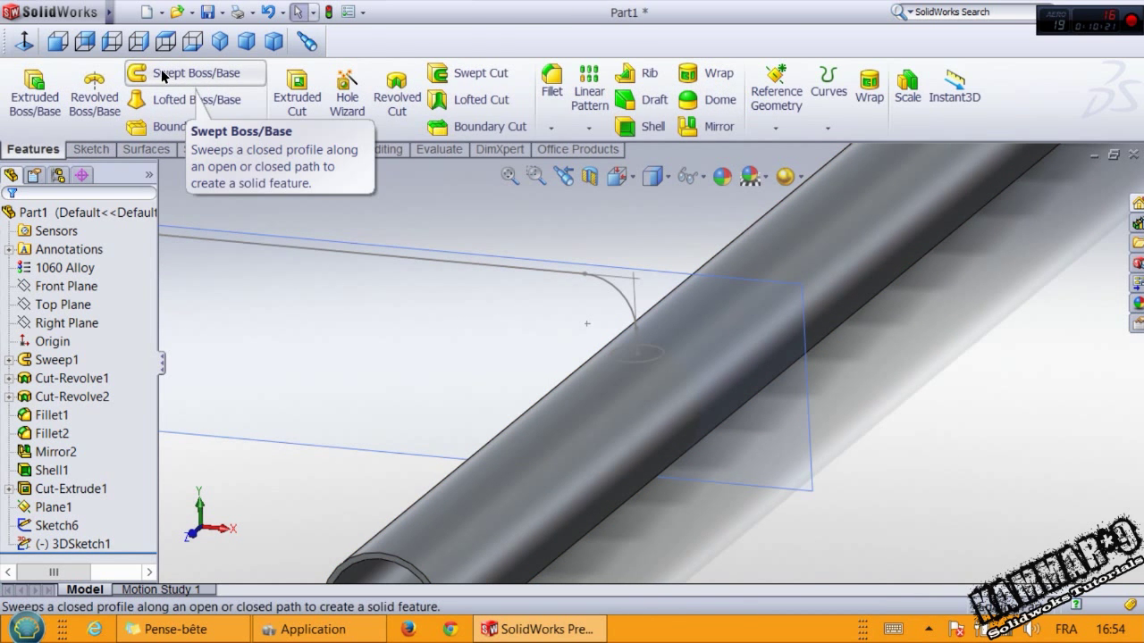
pyautogui.click(211, 75)
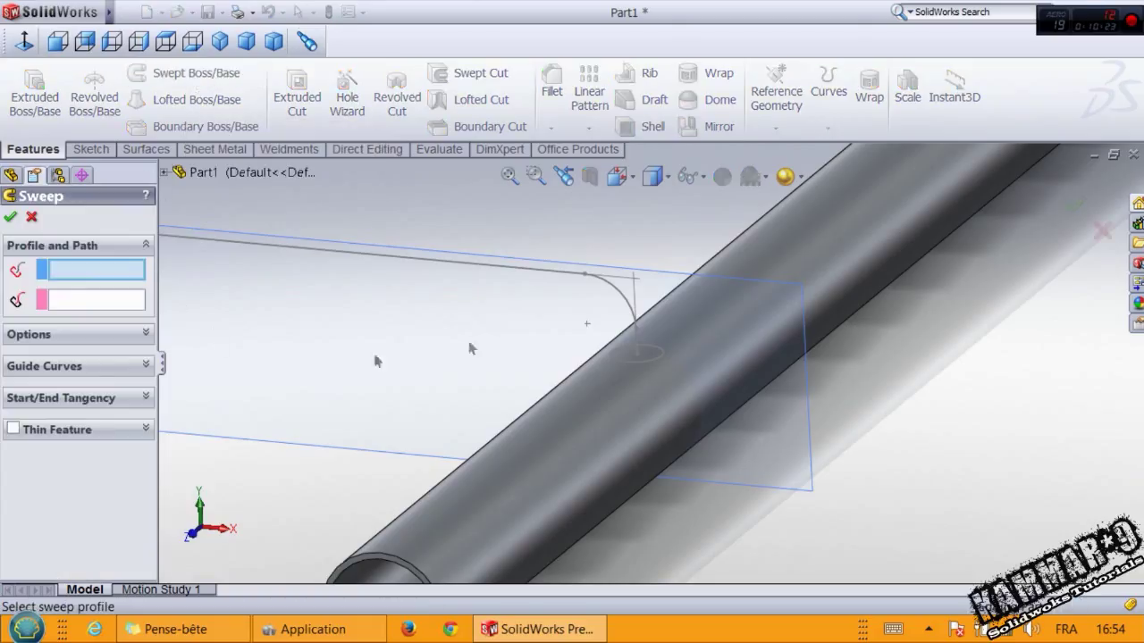
pyautogui.click(647, 361)
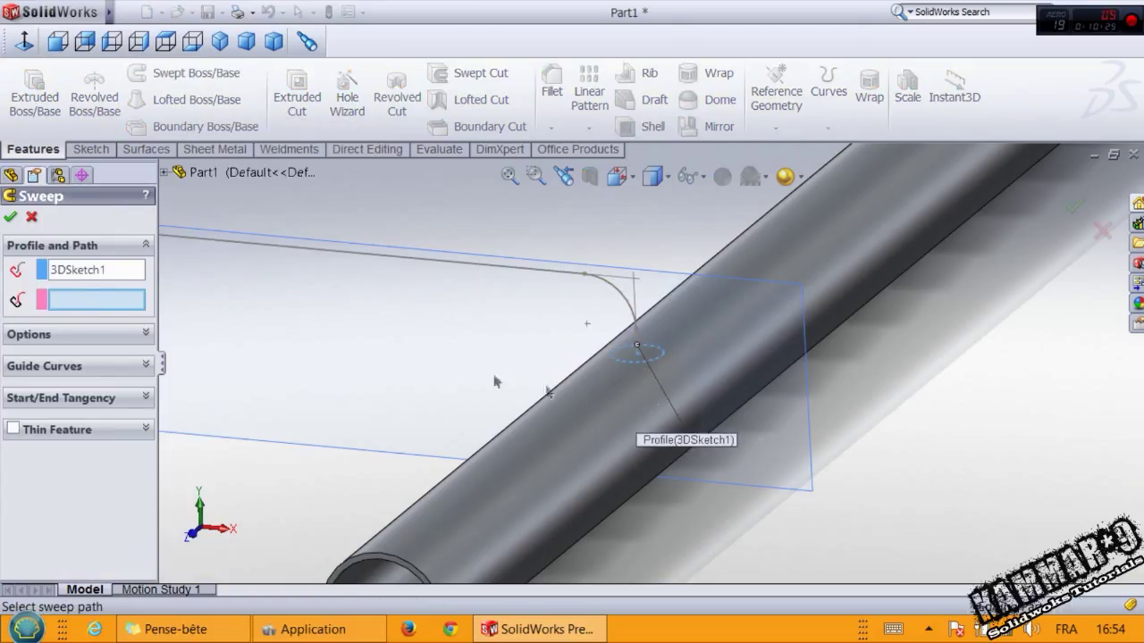
pyautogui.click(630, 300)
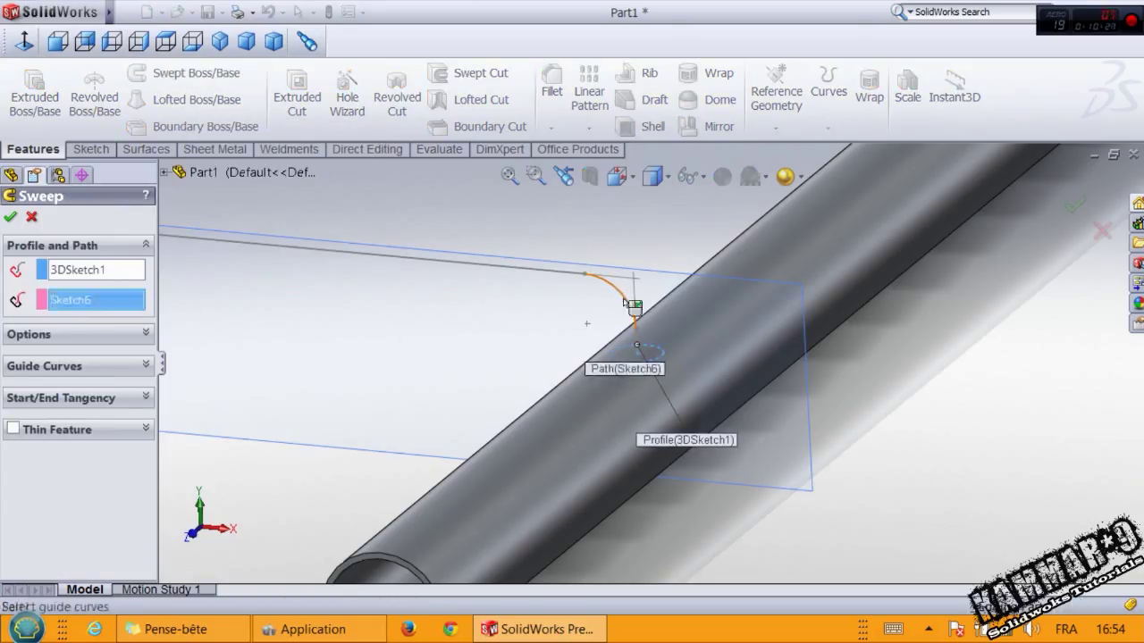
pyautogui.scroll(5, 664, 396)
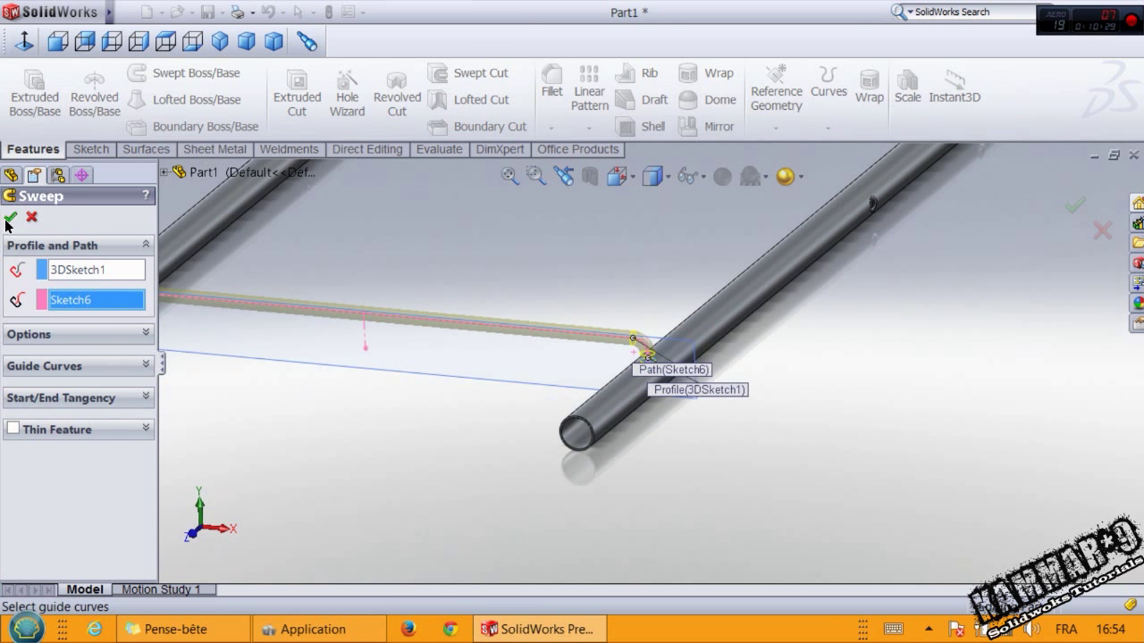
# Fillet the edges where both ends of the crossbar meet the legs with a constant 1 mm radius
pyautogui.scroll(-8, 645, 358)
pyautogui.click(593, 308)
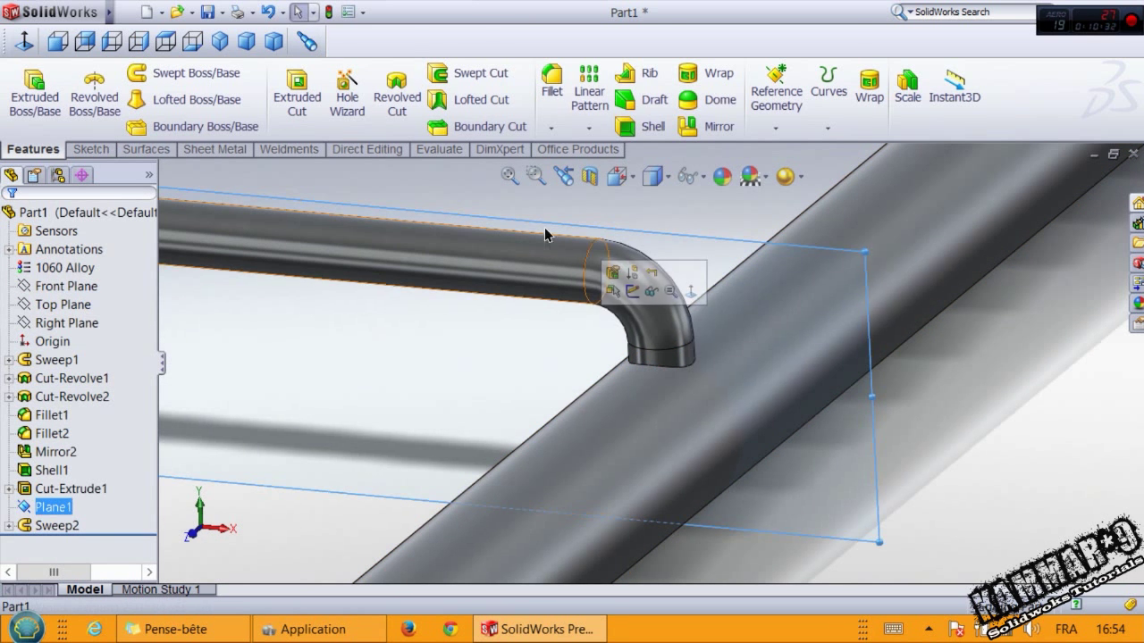
pyautogui.click(549, 82)
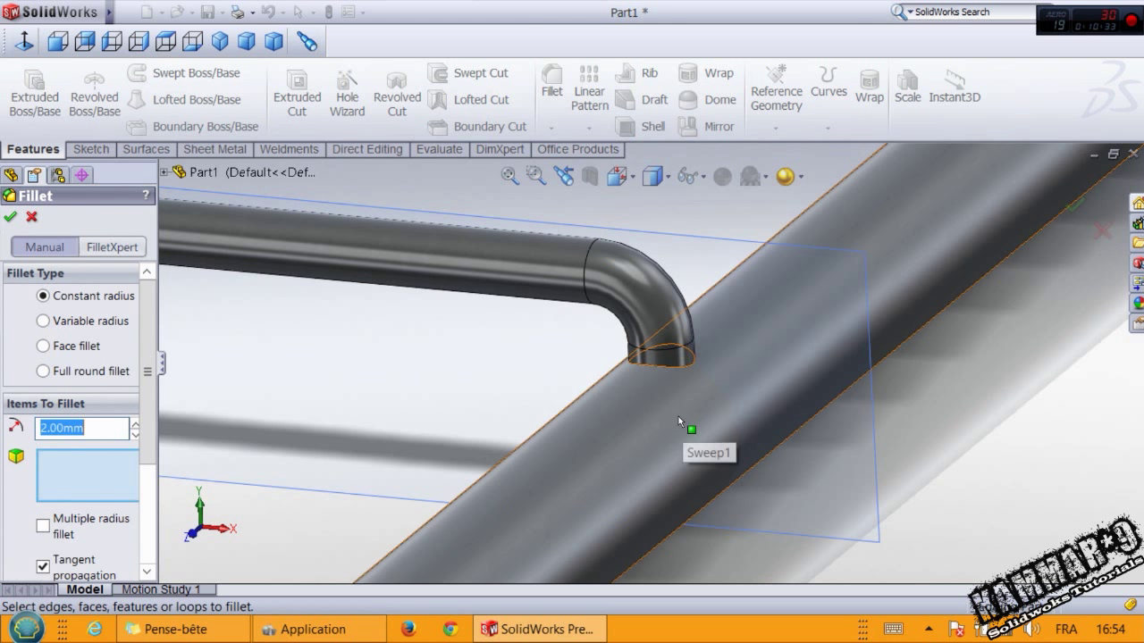
pyautogui.write('1')
pyautogui.click(667, 377)
pyautogui.scroll(7, 651, 388)
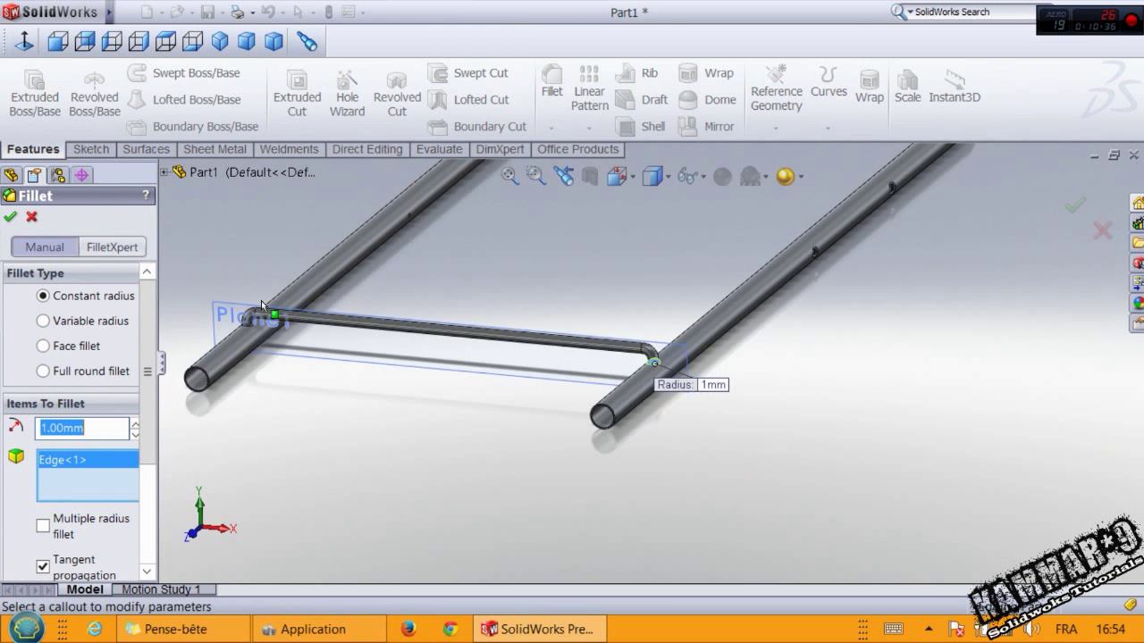
pyautogui.scroll(-4, 261, 300)
pyautogui.click(364, 390)
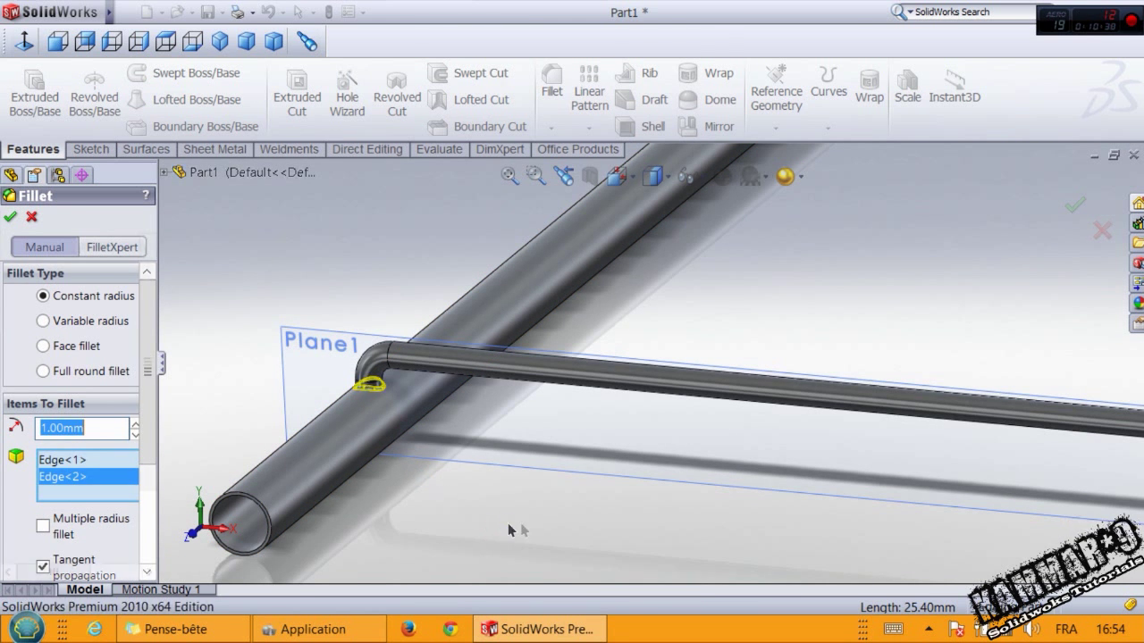
pyautogui.press('Return')
# Hide Plane1, the reference plane of the crossbar path
pyautogui.moveTo(650, 408); pyautogui.dragTo(681, 365, button='middle')
pyautogui.scroll(3, 651, 406)
pyautogui.click(836, 314)
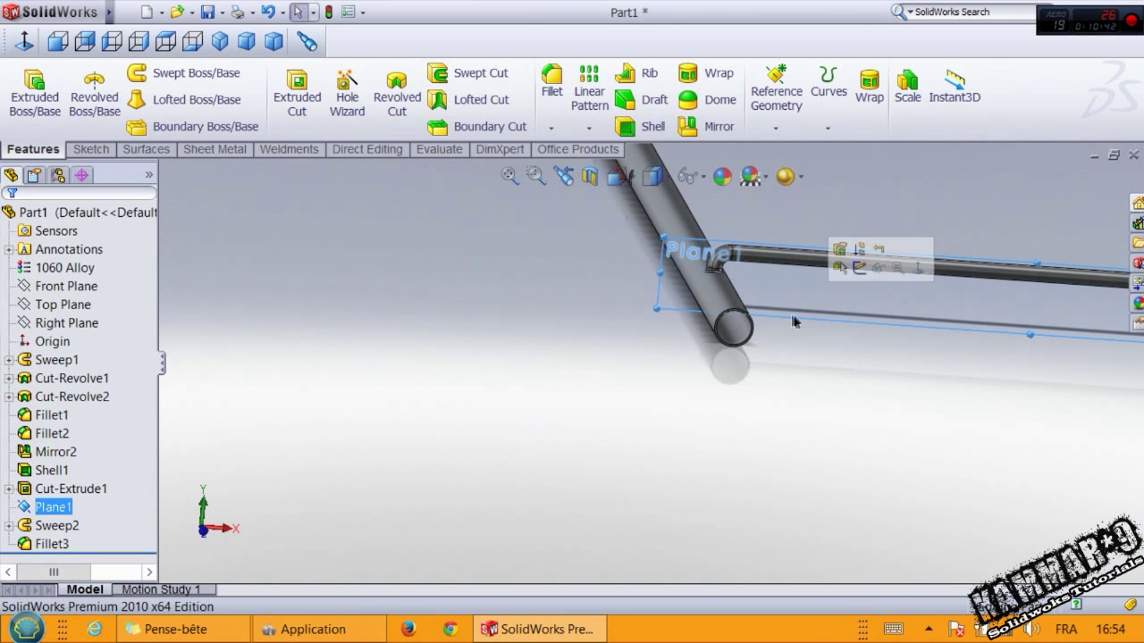
pyautogui.click(874, 267)
# Examine the finished tube frame from several angles, including the crossbar joints and the holes along the legs
pyautogui.moveTo(854, 335); pyautogui.dragTo(756, 363, button='middle')
pyautogui.scroll(6, 756, 363)
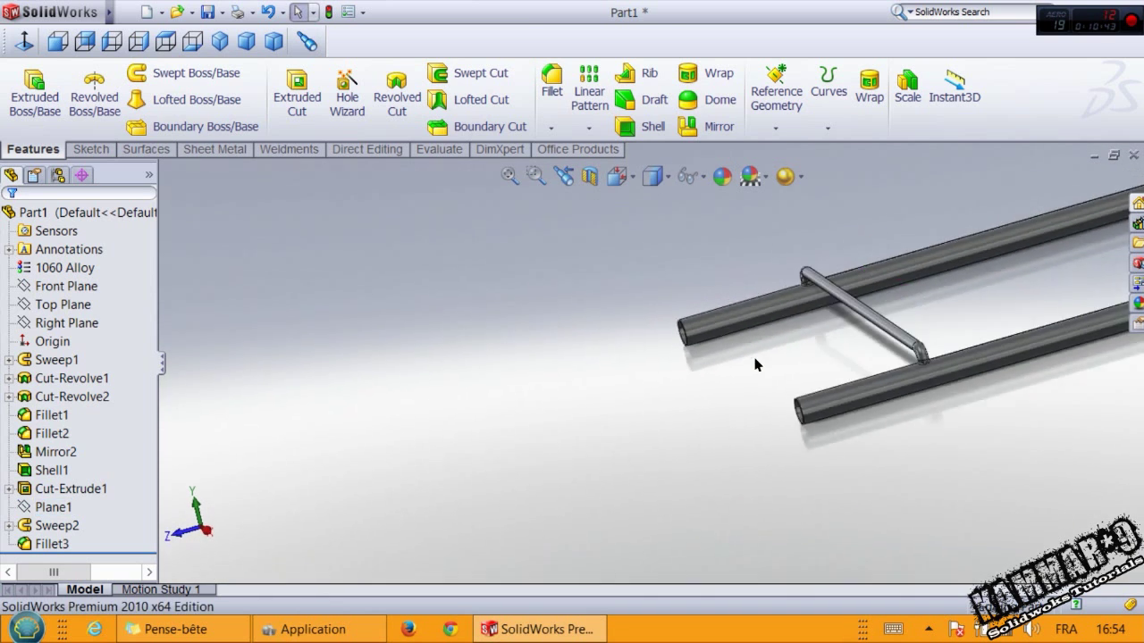
pyautogui.scroll(-4, 978, 278)
pyautogui.moveTo(978, 278); pyautogui.dragTo(849, 379, button='middle')
pyautogui.scroll(-8, 689, 418)
pyautogui.moveTo(690, 419); pyautogui.dragTo(703, 429, button='middle')
pyautogui.scroll(5, 702, 429)
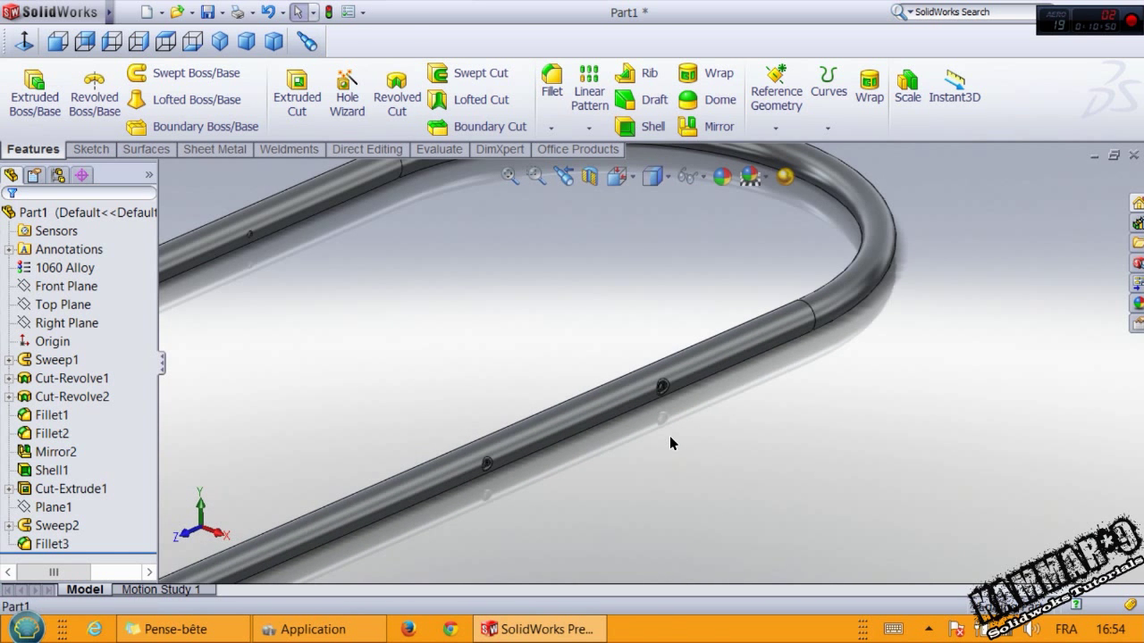
pyautogui.scroll(3, 669, 437)
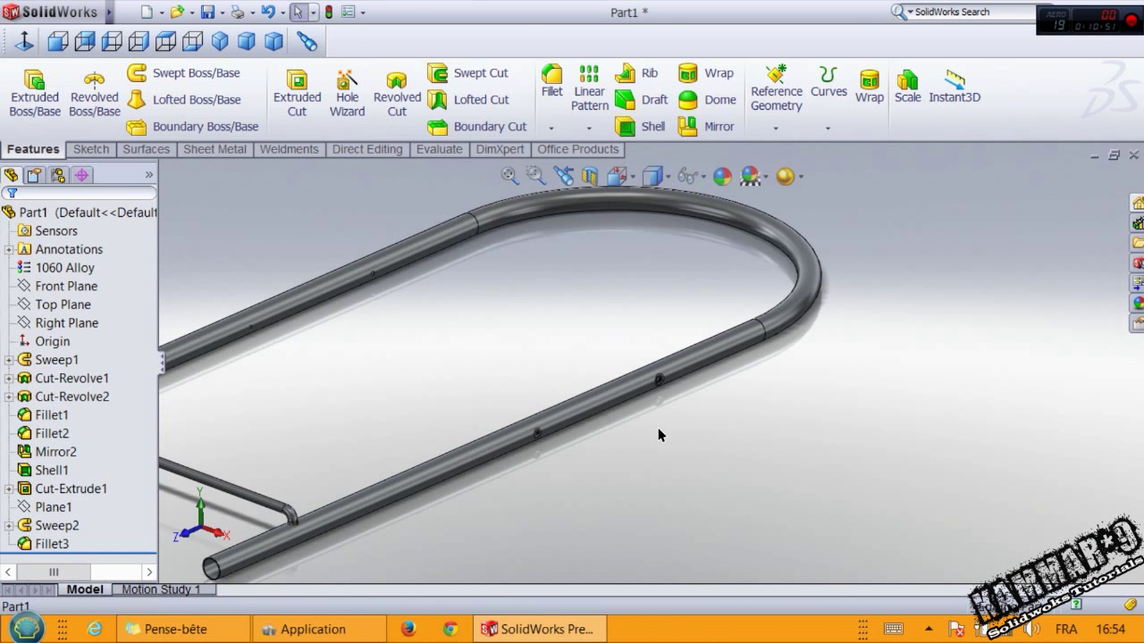